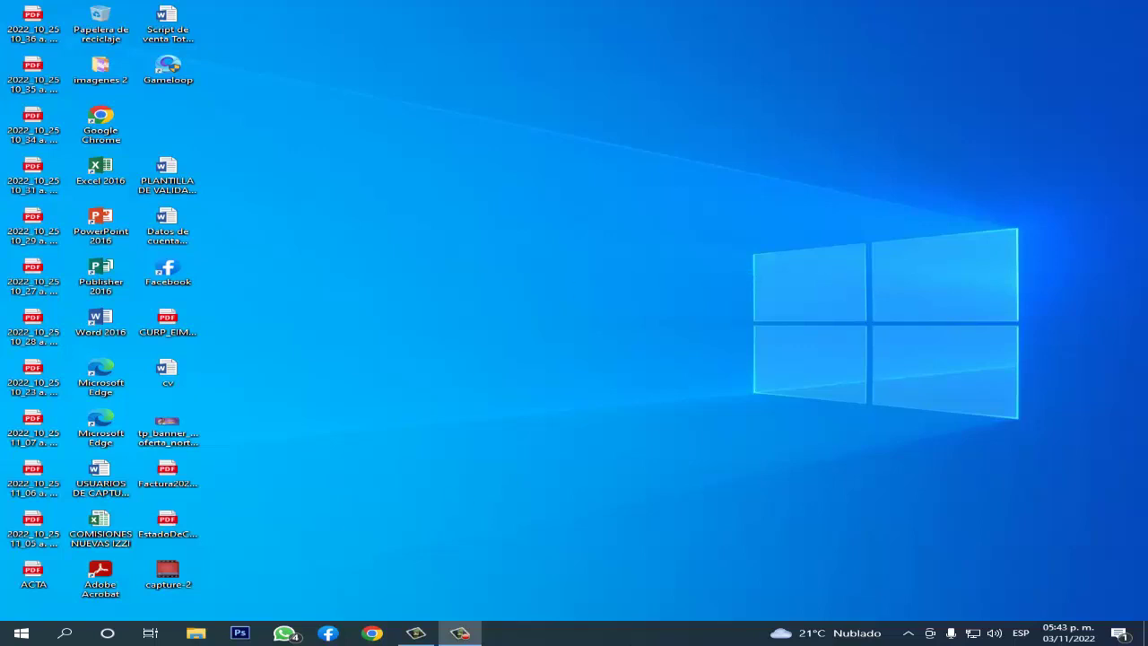
Step: Switch to the browser with the Mercado Libre home page and display the account's saved favourites
left_click(459, 633)
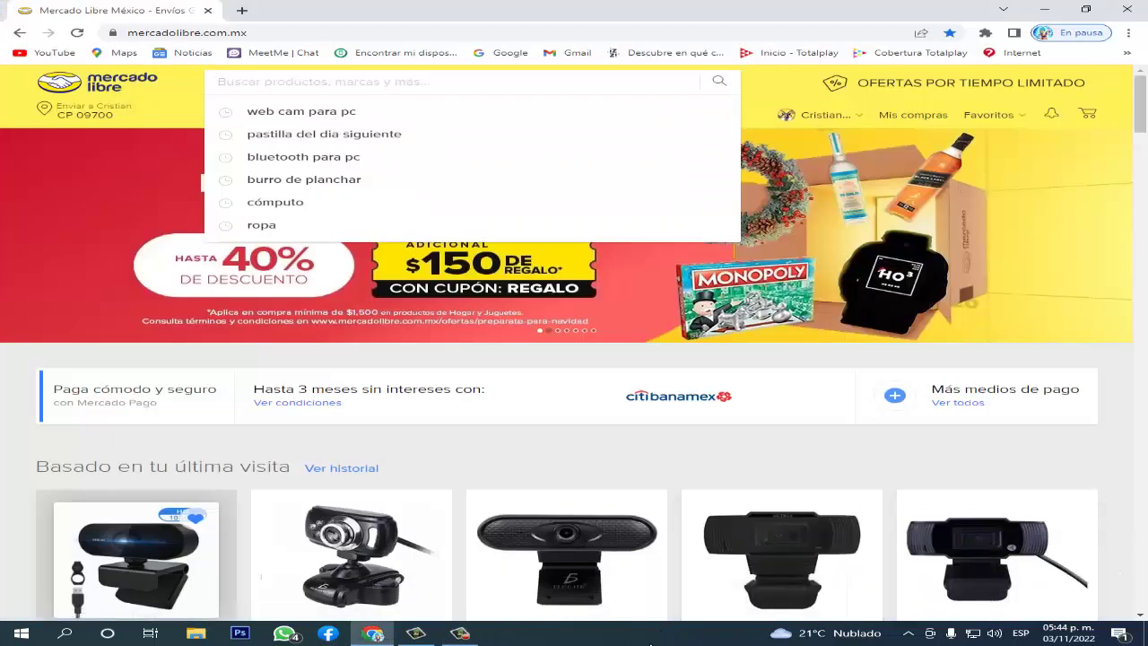
left_click(166, 104)
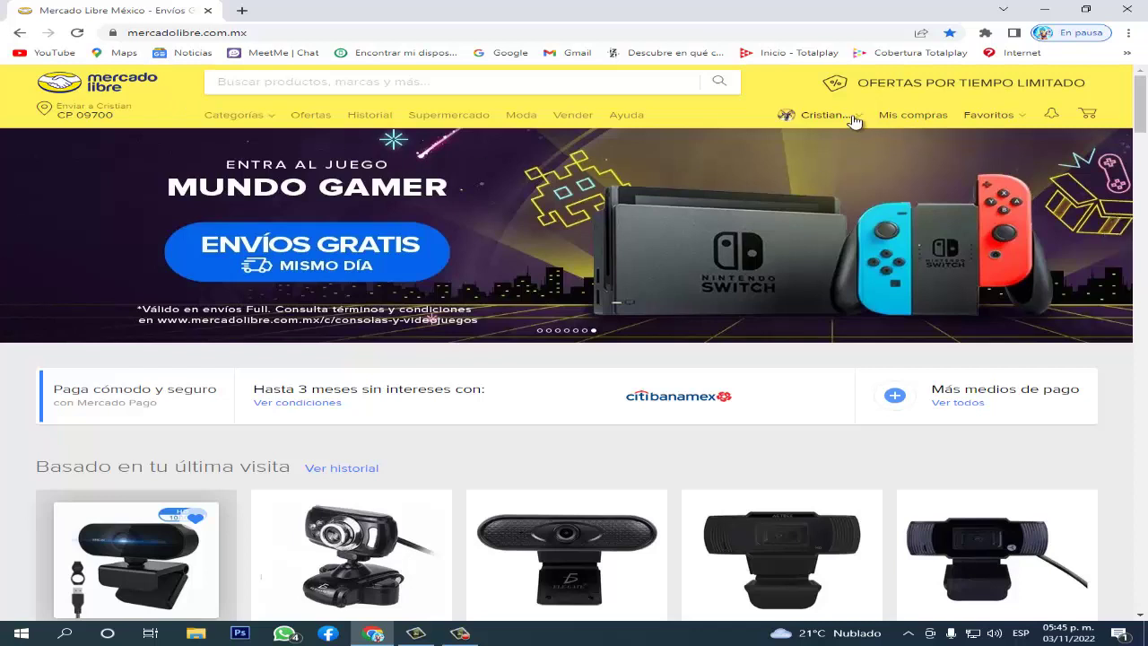
mouse_move(855, 122)
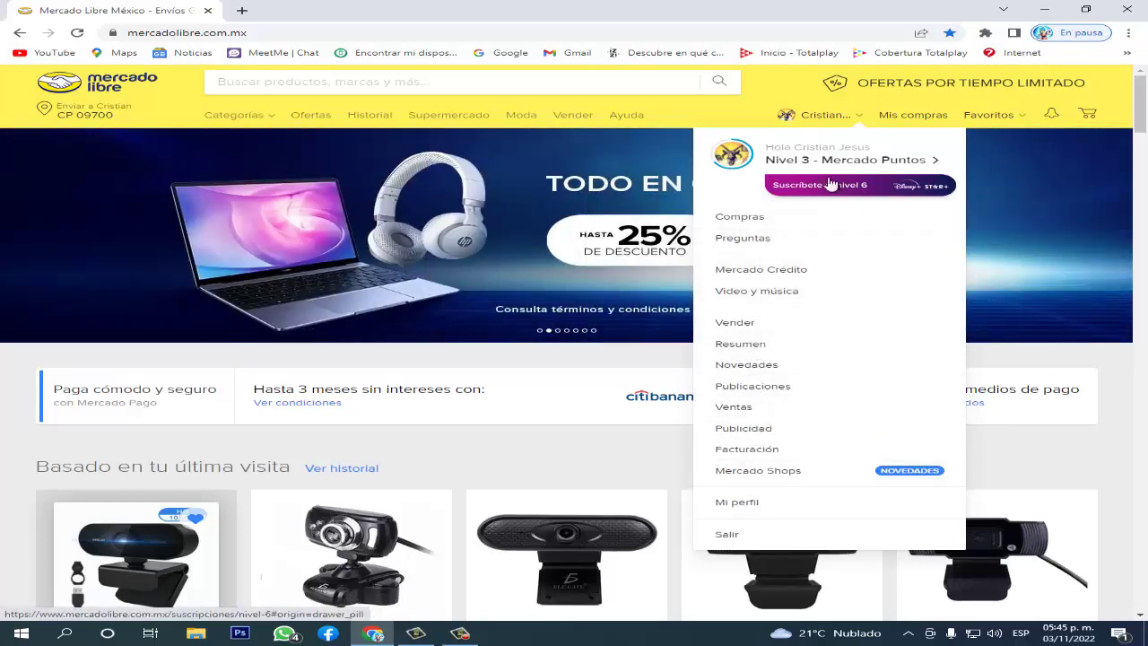
mouse_move(988, 117)
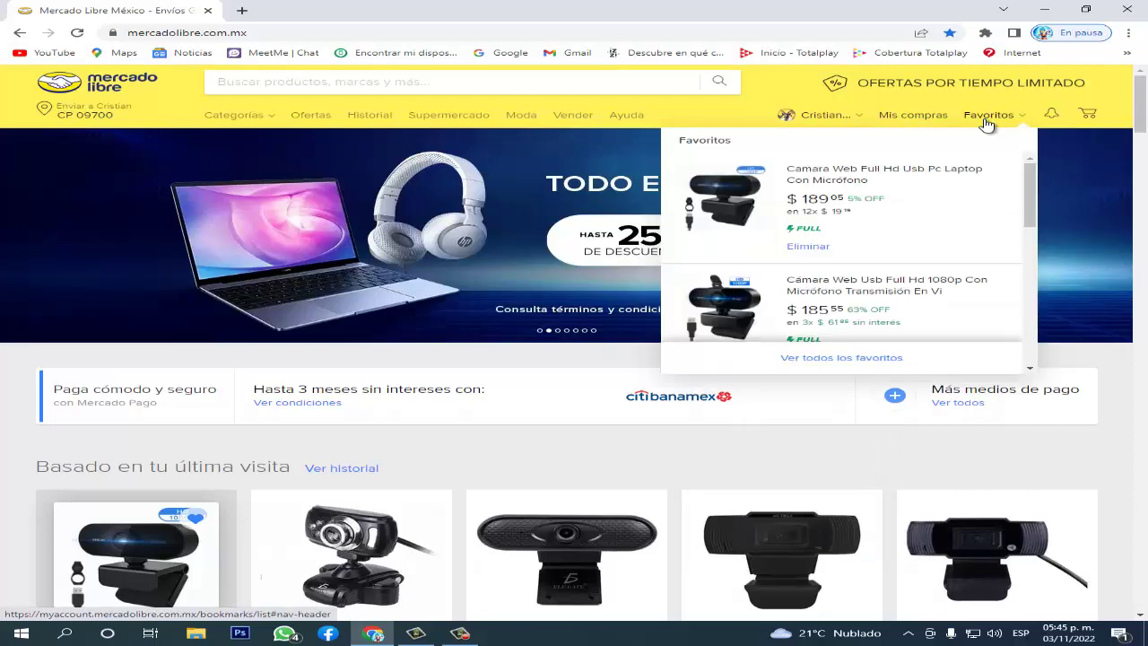
Step: Look through the favourites and open the "Camara Web Full Hd Usb Pc Laptop Con Micrófono" listing
scroll(875, 269, "down", 3)
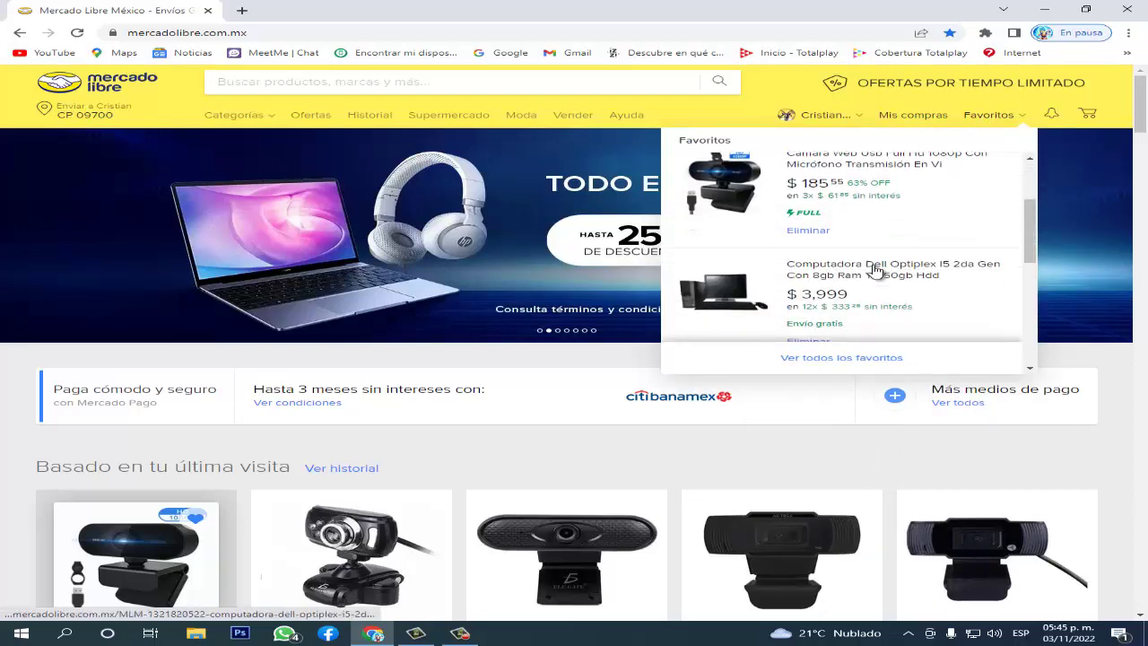
scroll(875, 269, "up", 3)
scroll(870, 266, "down", 1)
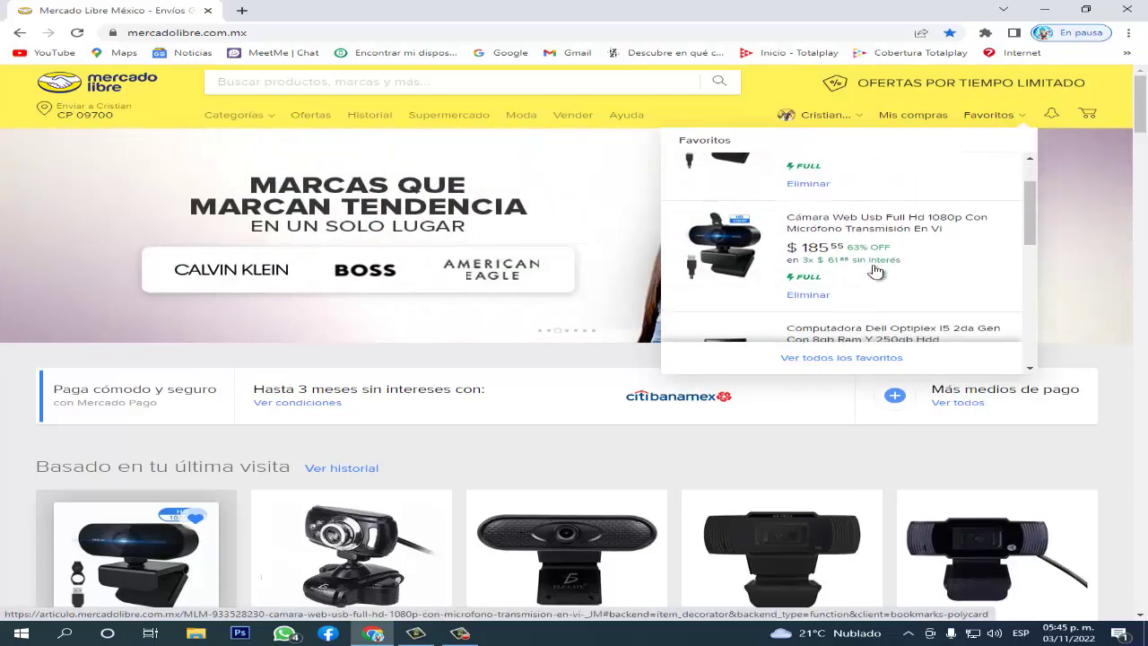
scroll(848, 202, "up", 1)
scroll(848, 215, "down", 1)
scroll(848, 228, "up", 1)
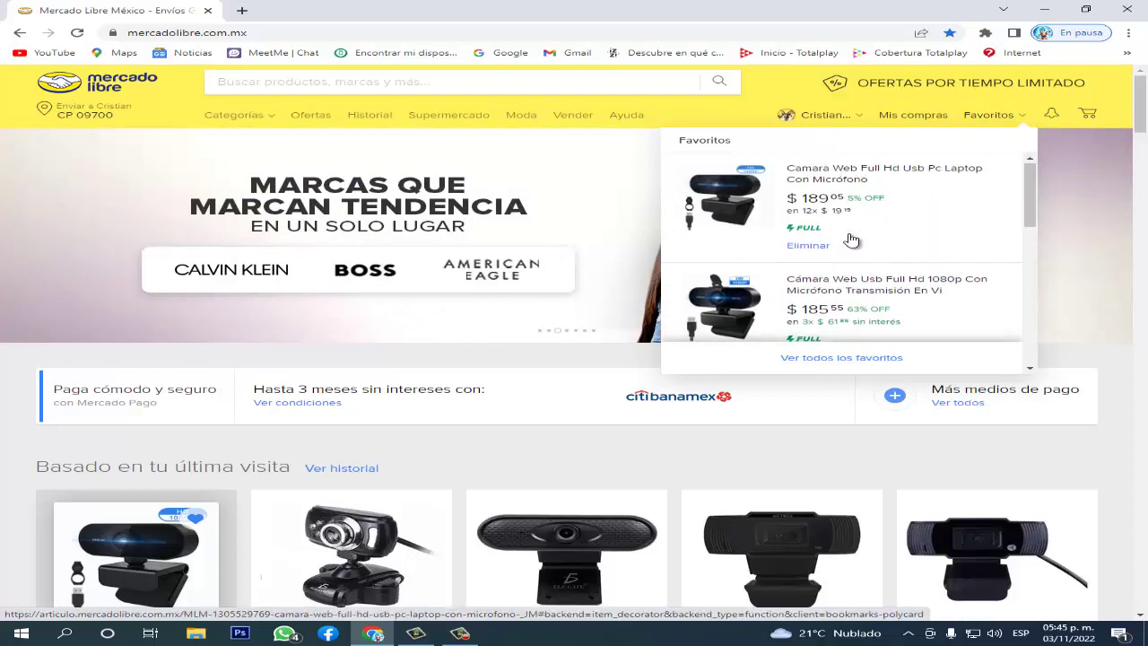
scroll(851, 239, "down", 2)
scroll(851, 239, "up", 1)
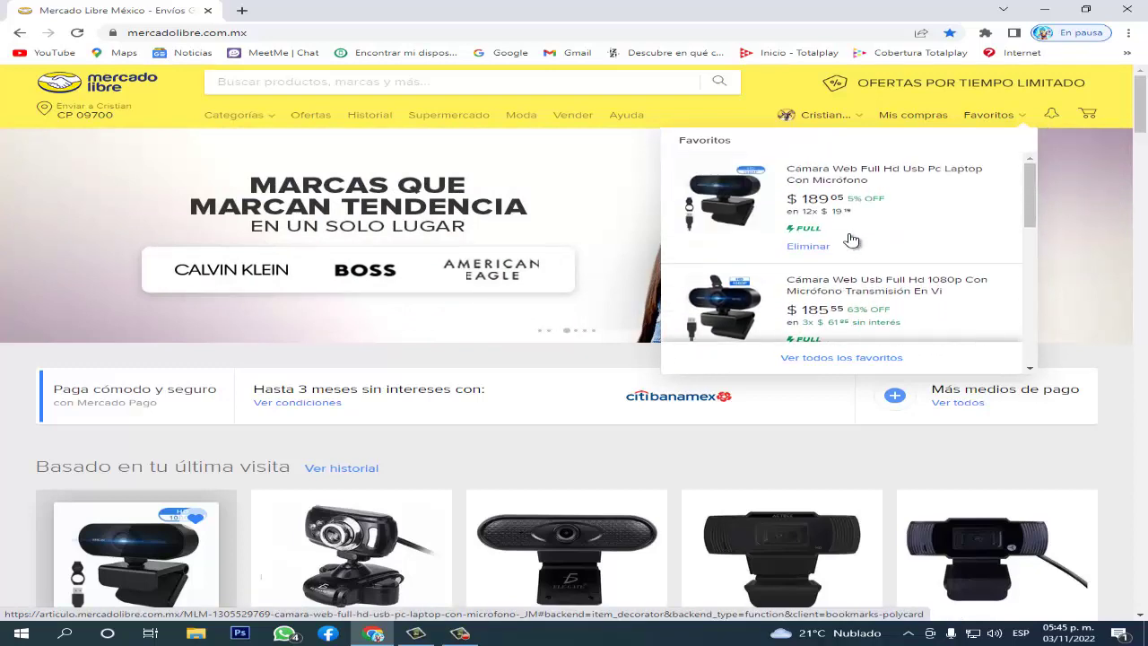
scroll(854, 244, "down", 1)
scroll(857, 256, "up", 1)
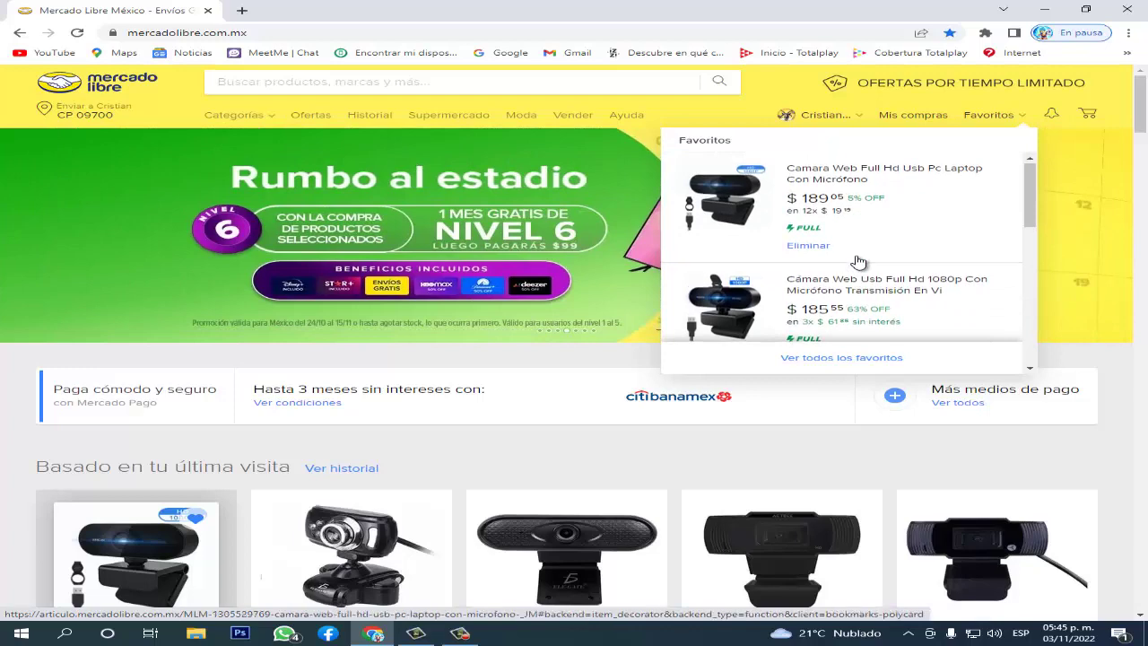
scroll(859, 260, "down", 1)
scroll(859, 260, "up", 1)
scroll(856, 258, "down", 1)
scroll(861, 224, "up", 1)
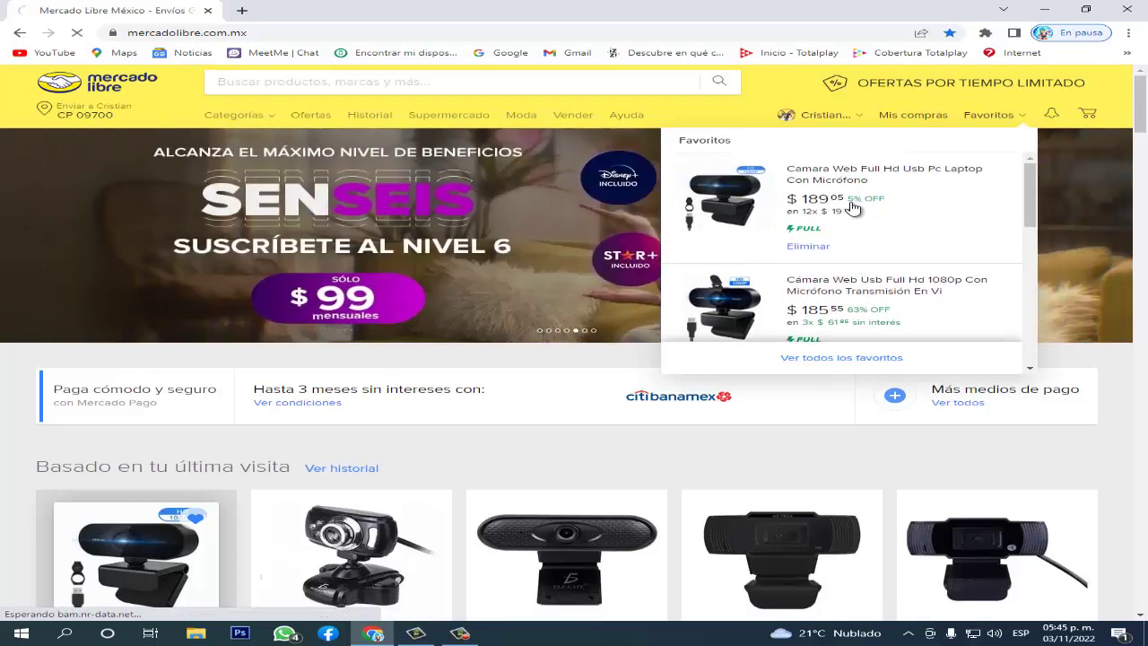
left_click(851, 206)
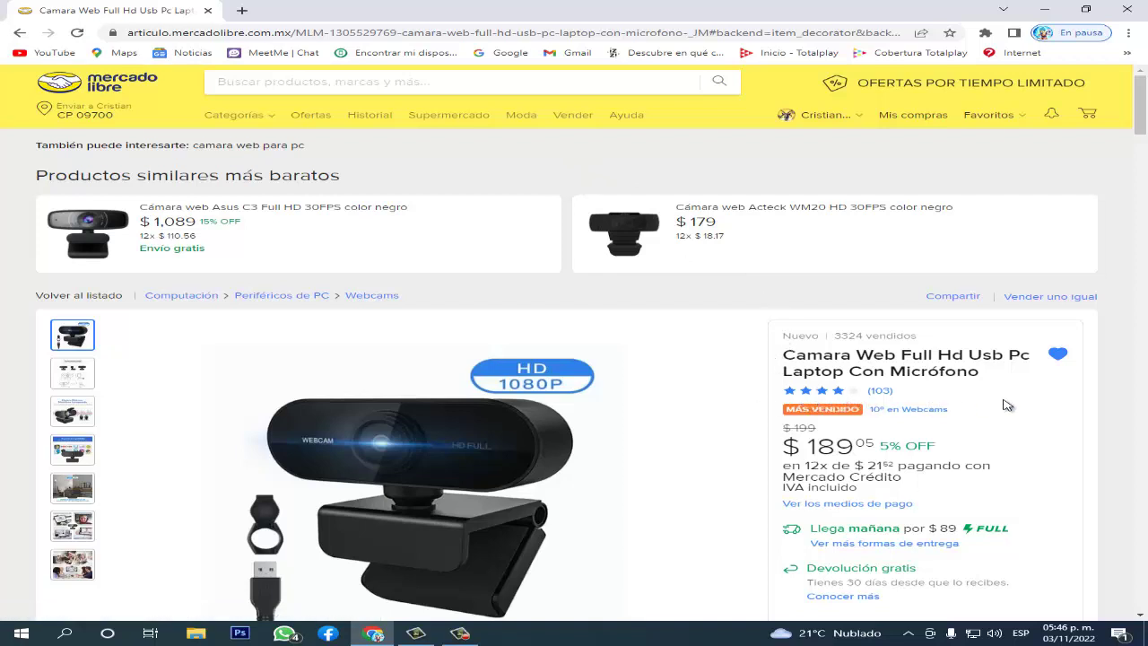
Step: Examine the webcam listing's photos, rating, units sold and price
scroll(1006, 405, "down", 1)
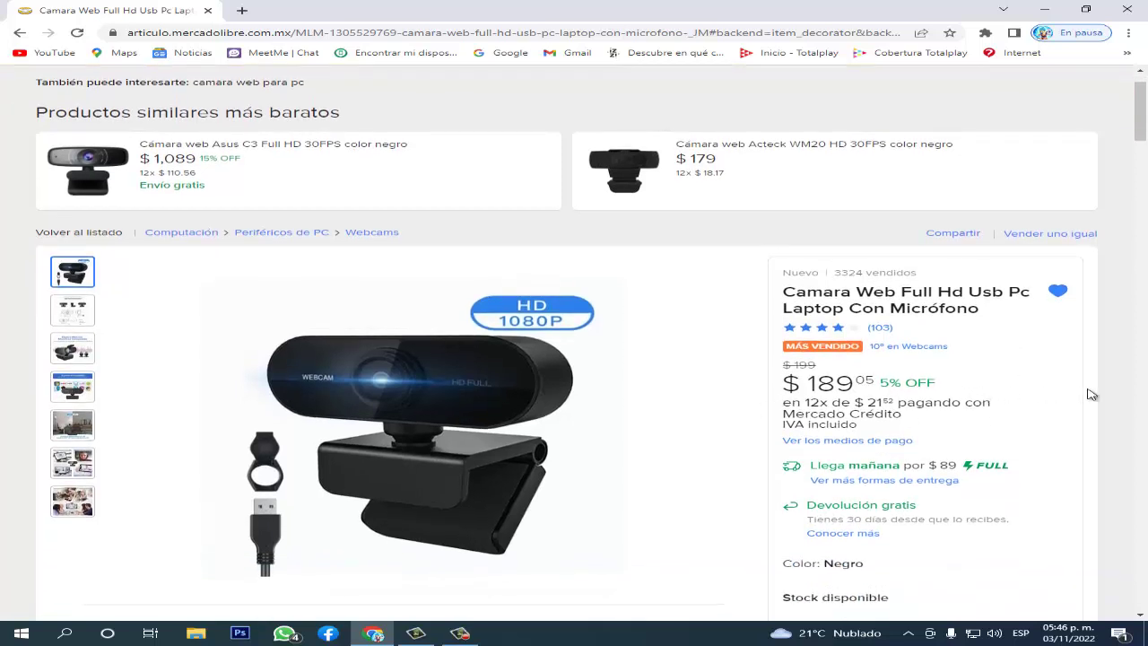
scroll(1091, 395, "up", 1)
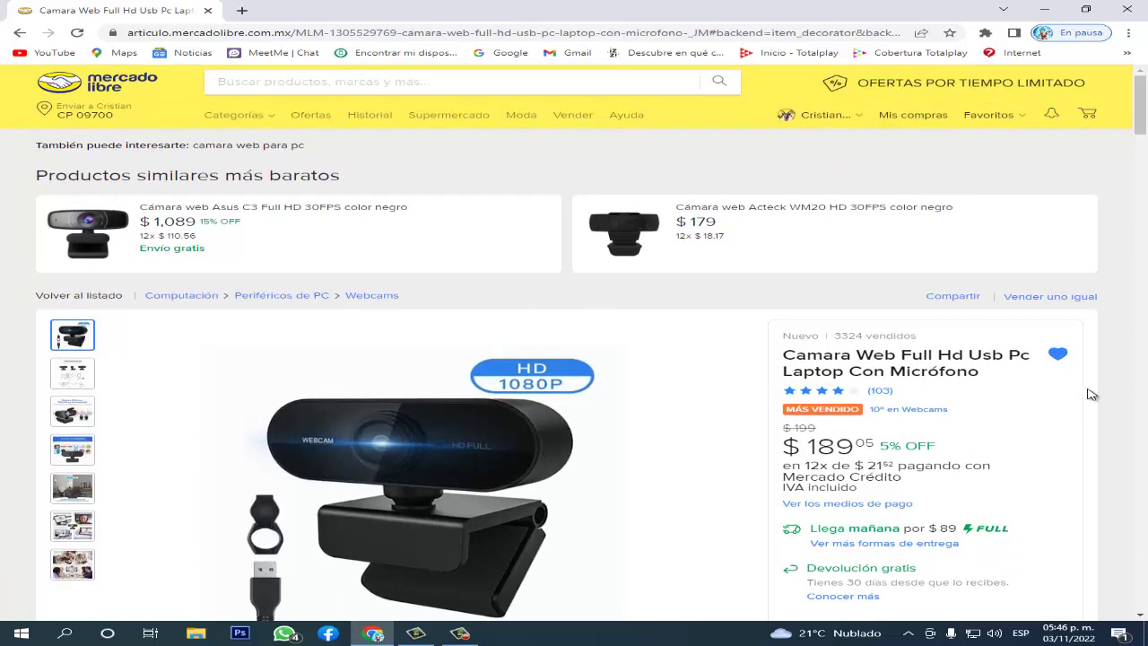
scroll(394, 425, "down", 2)
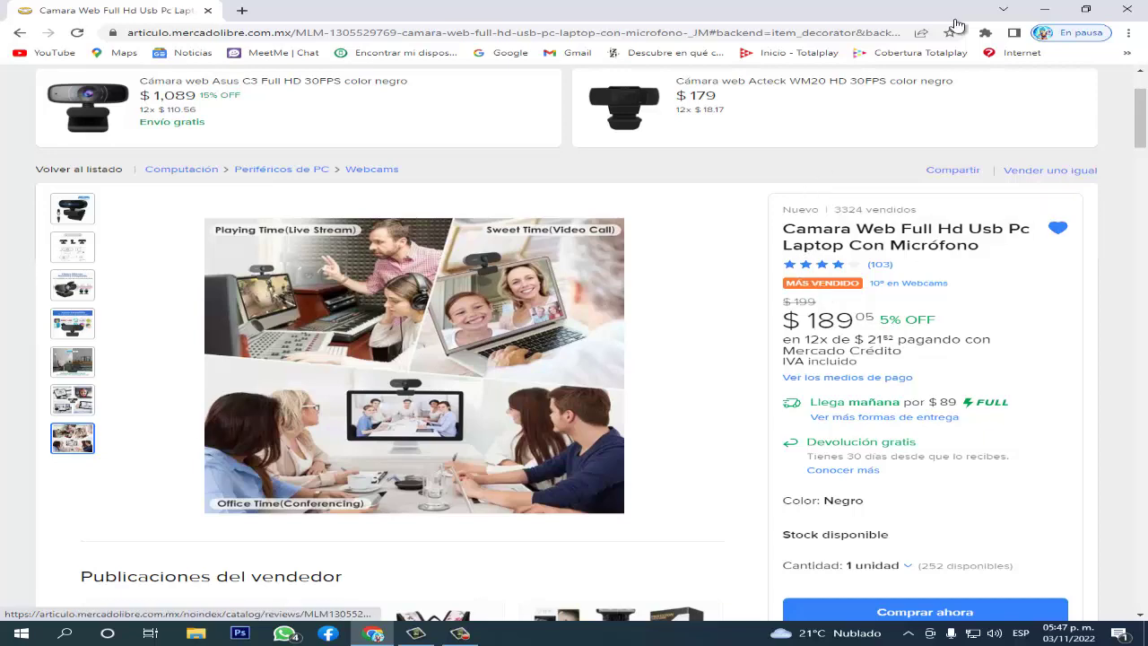
scroll(689, 158, "up", 2)
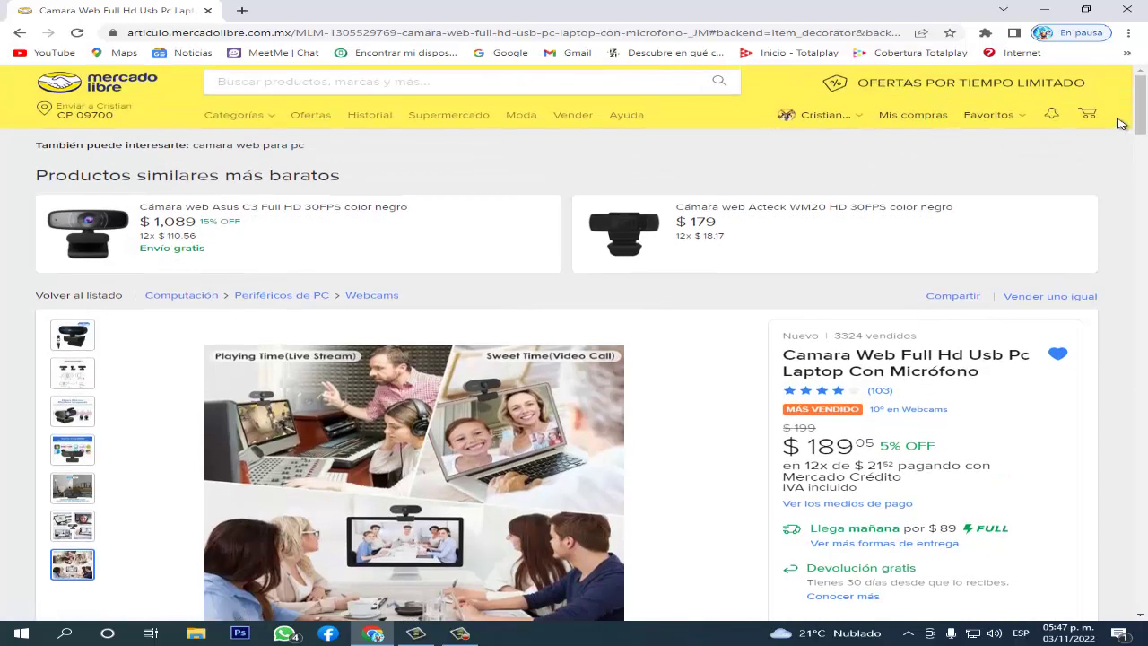
scroll(893, 242, "down", 3)
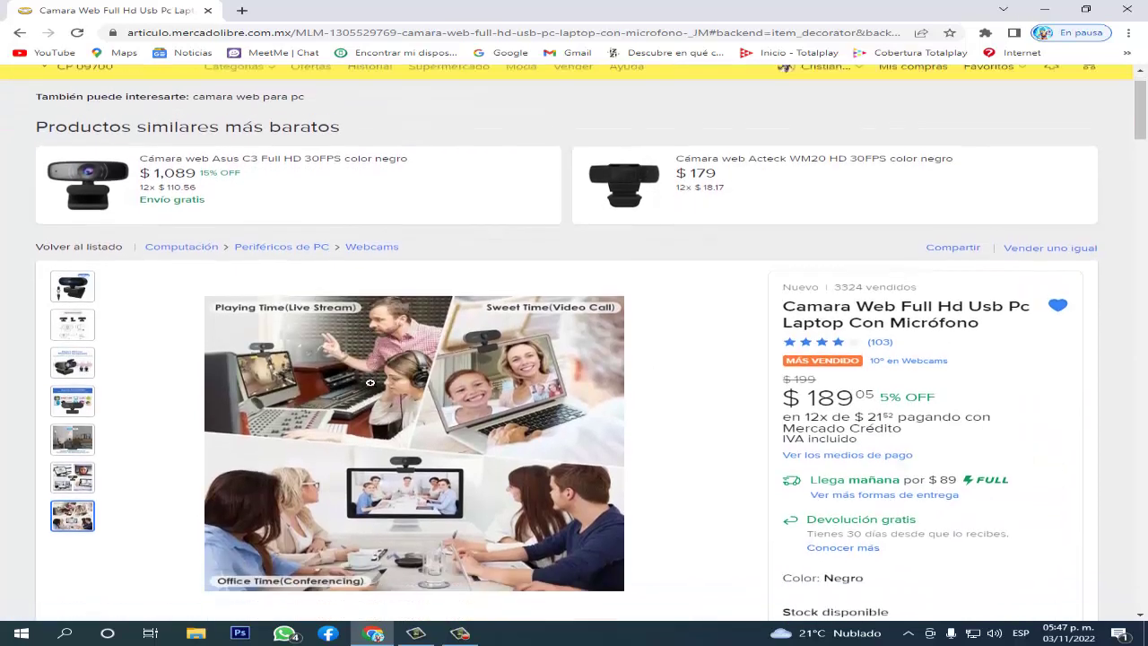
scroll(1034, 283, "down", 1)
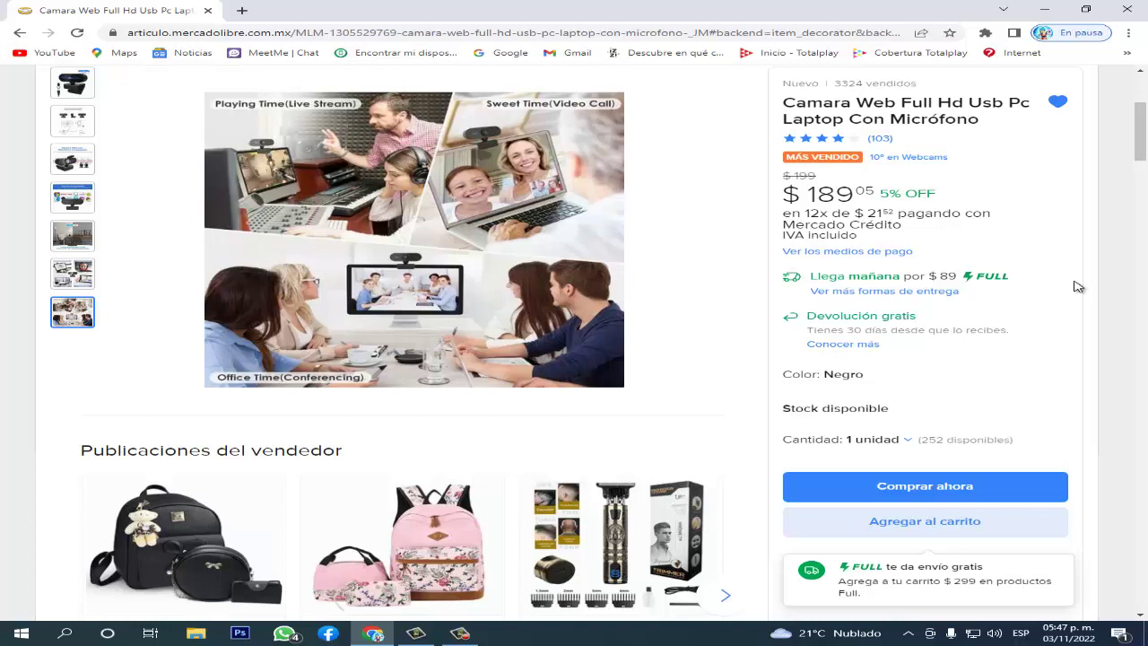
Step: Examine the webcam's delivery terms, free return, stock, purchase options and buyer protection
scroll(1078, 286, "down", 1)
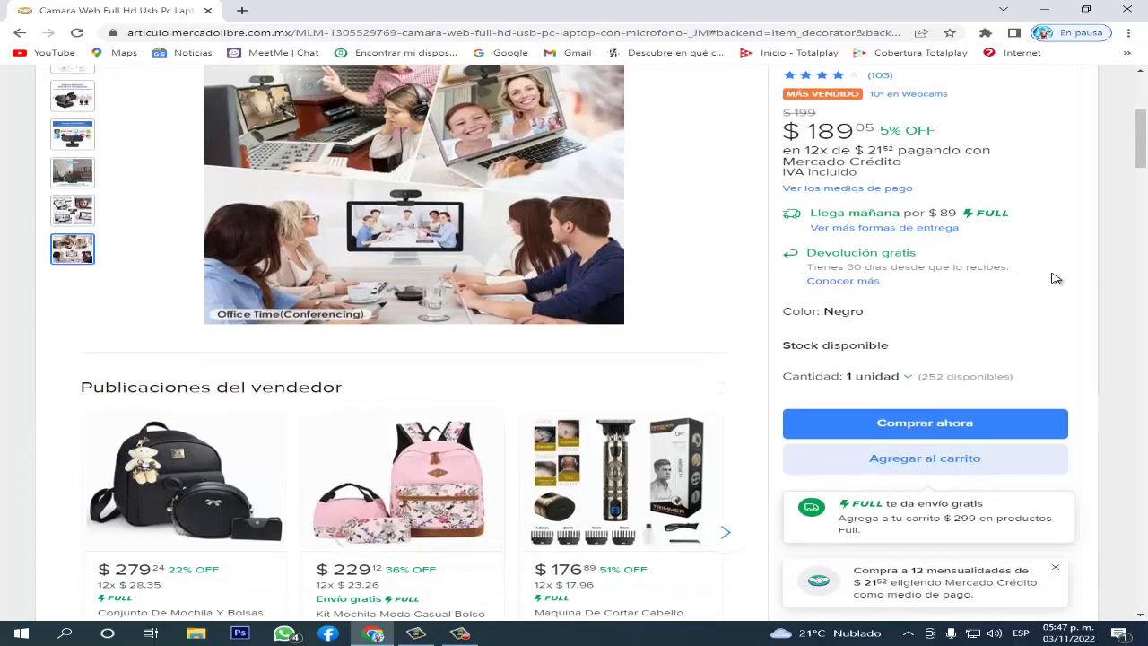
scroll(933, 289, "down", 1)
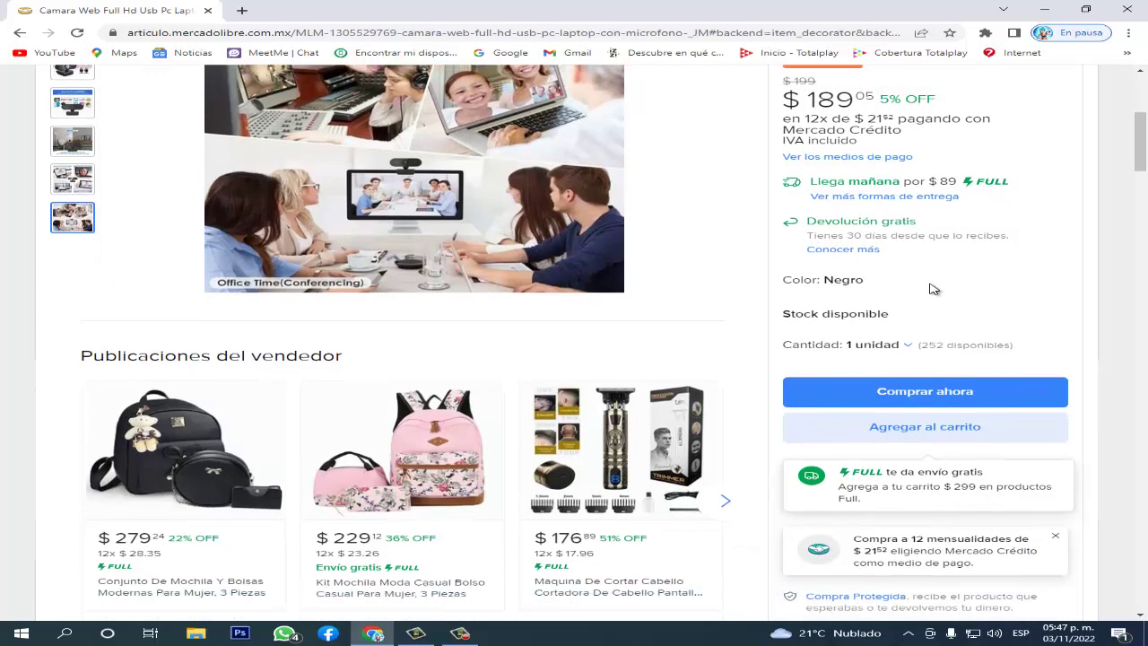
scroll(930, 288, "down", 1)
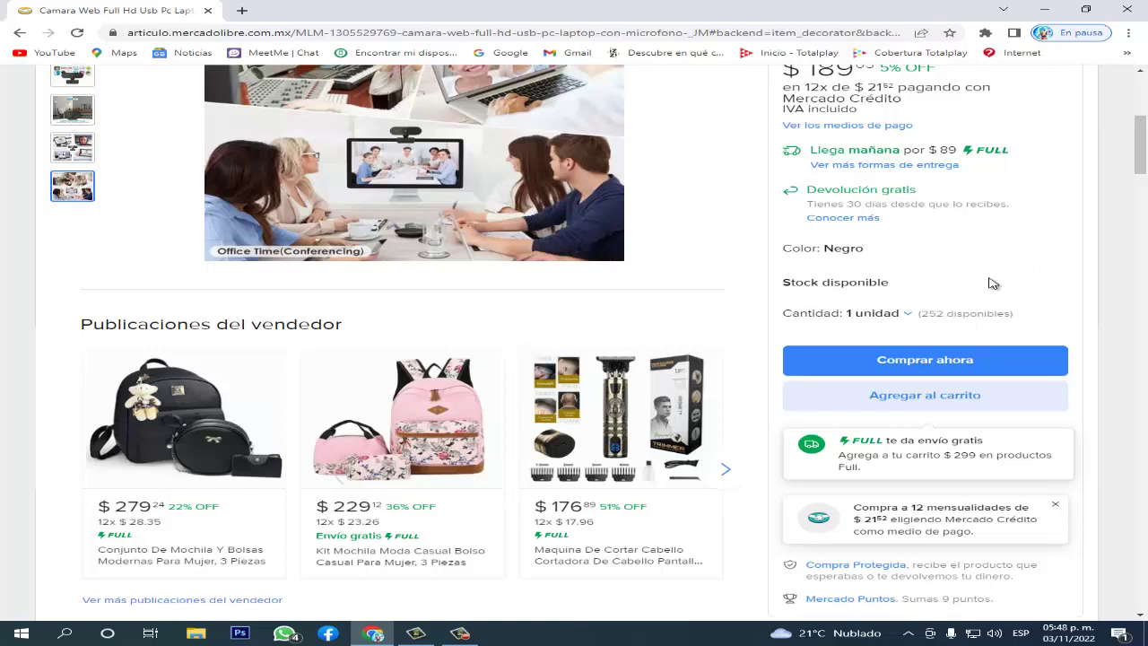
scroll(992, 284, "down", 2)
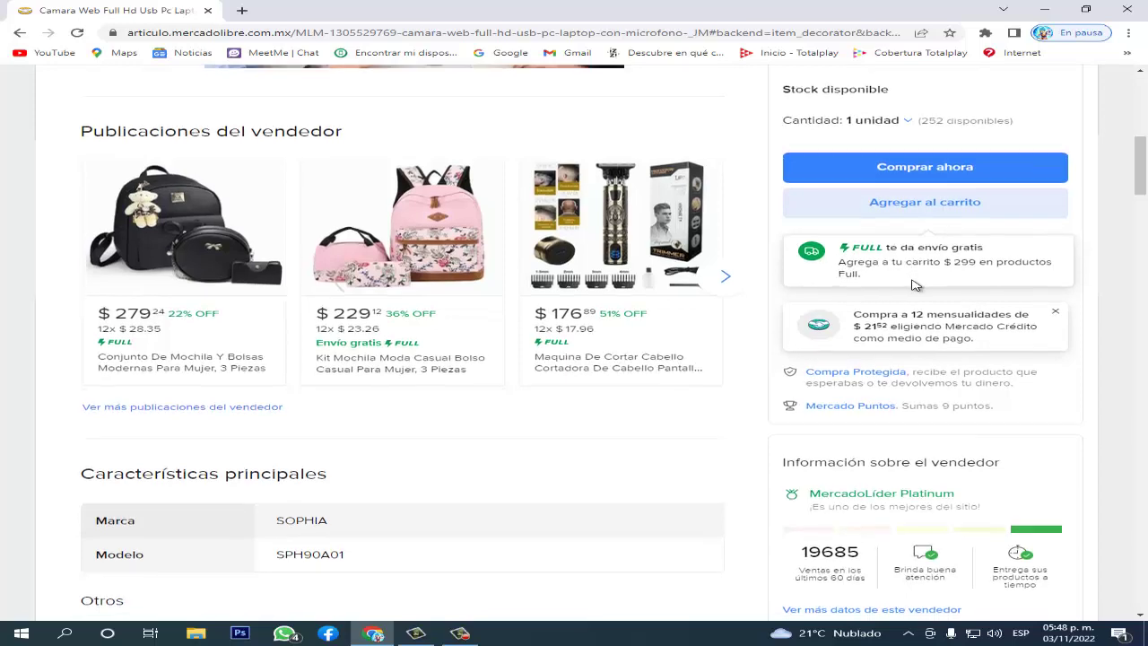
scroll(919, 283, "up", 1)
scroll(913, 285, "down", 3)
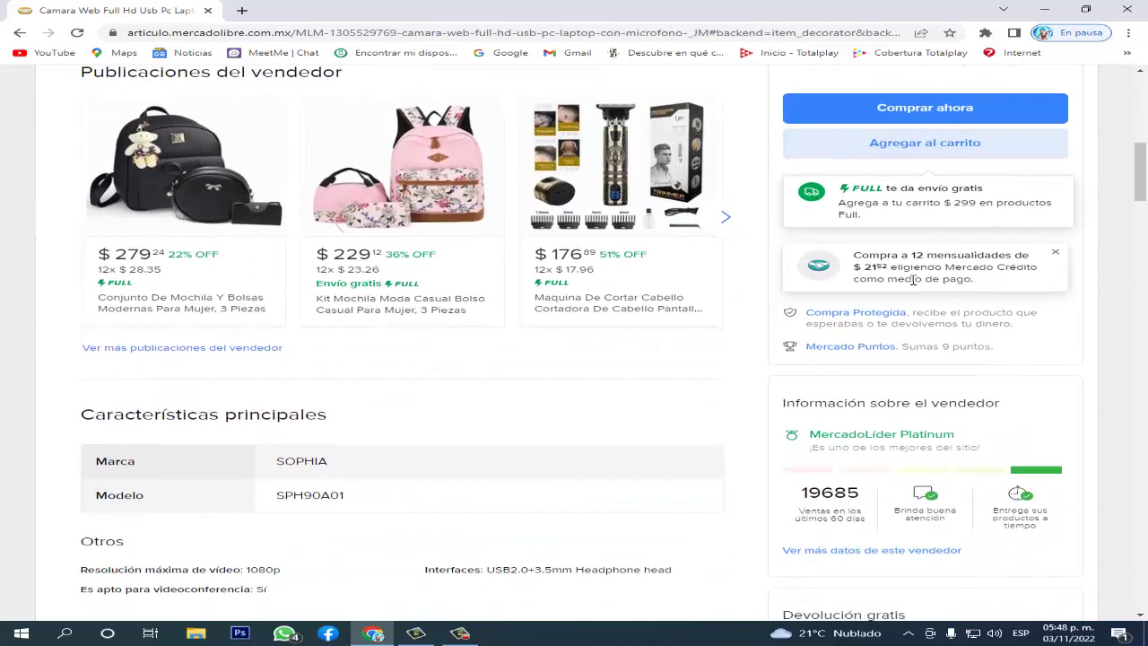
Step: Open the full details of the webcam's seller, review the reputation, location and buyer opinions, and close the profile
scroll(913, 280, "down", 2)
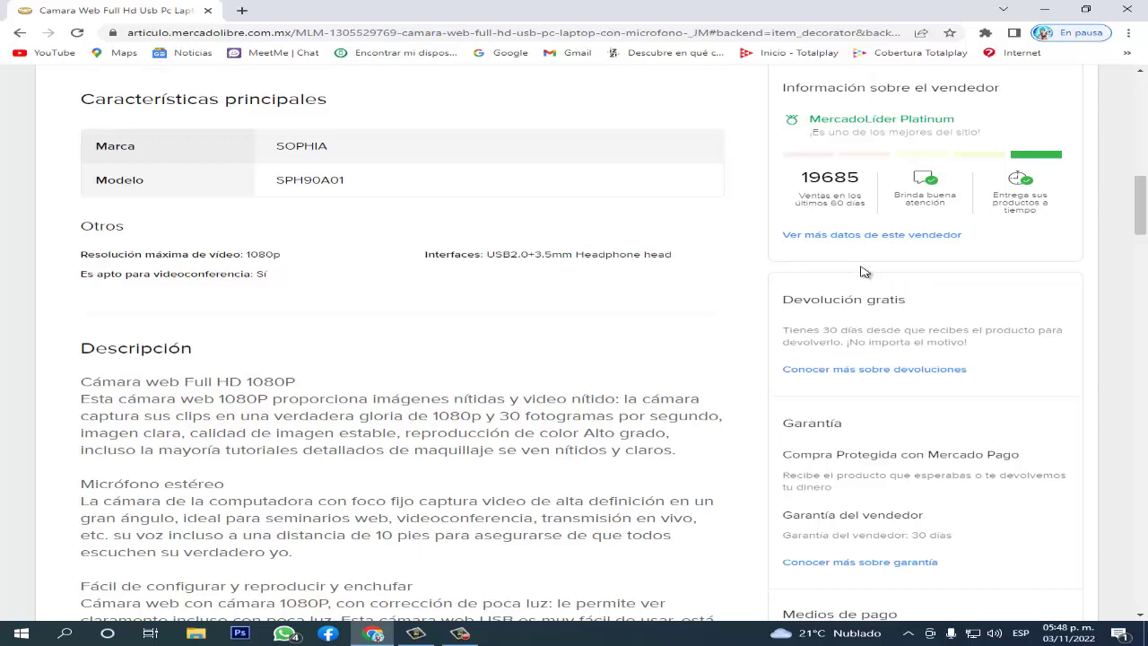
left_click(889, 236)
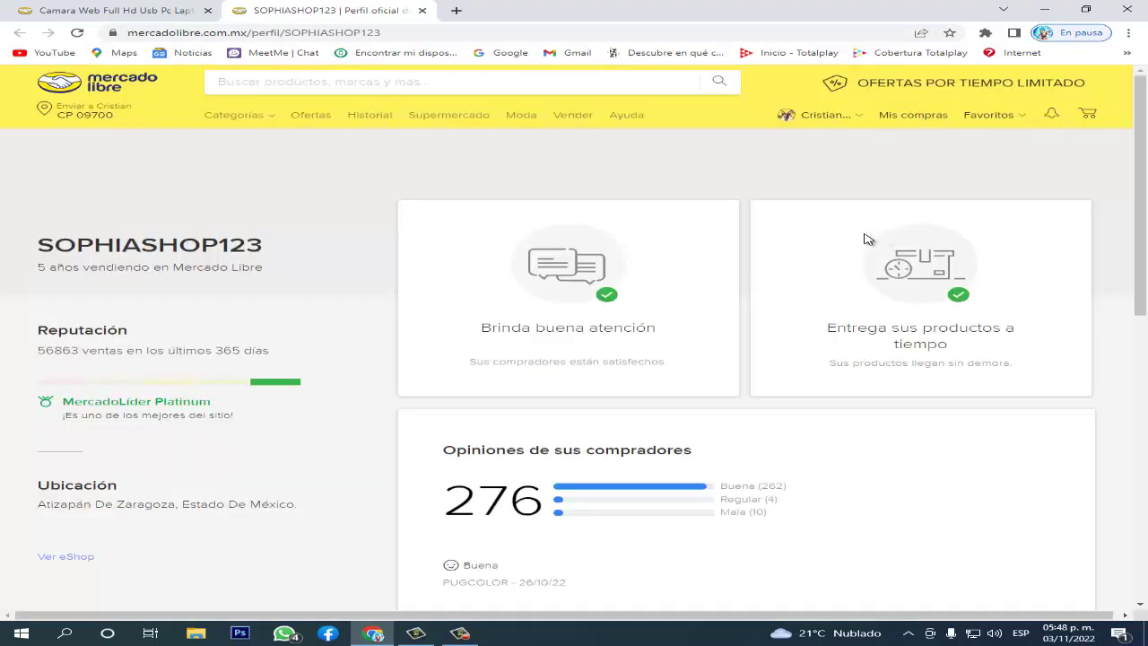
scroll(562, 218, "down", 1)
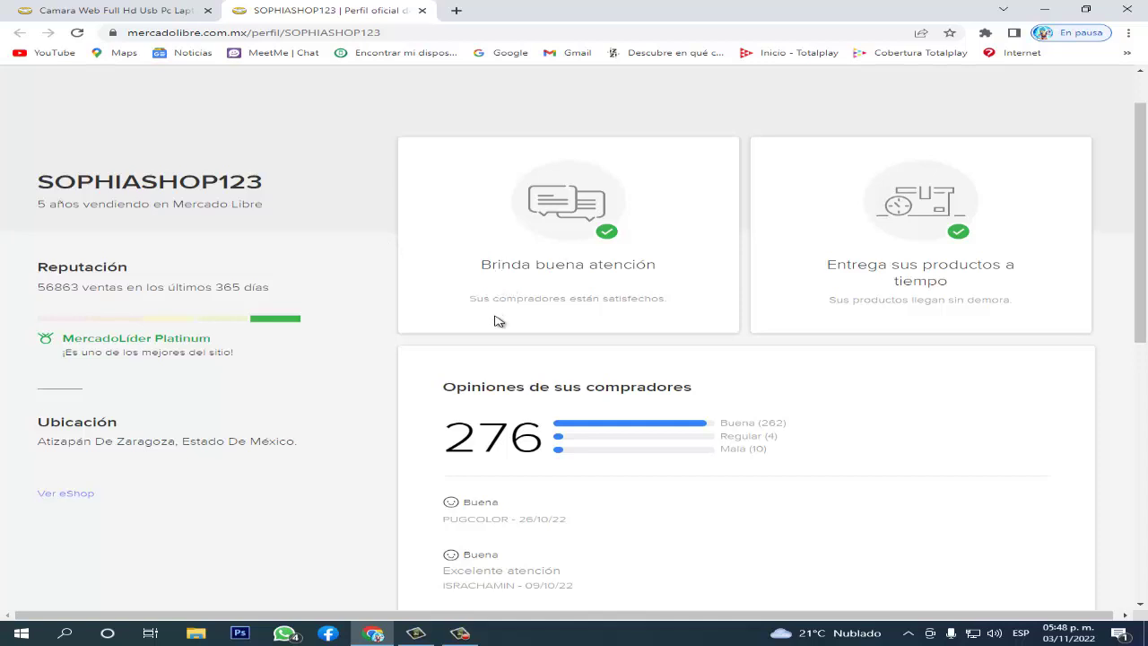
scroll(496, 316, "down", 1)
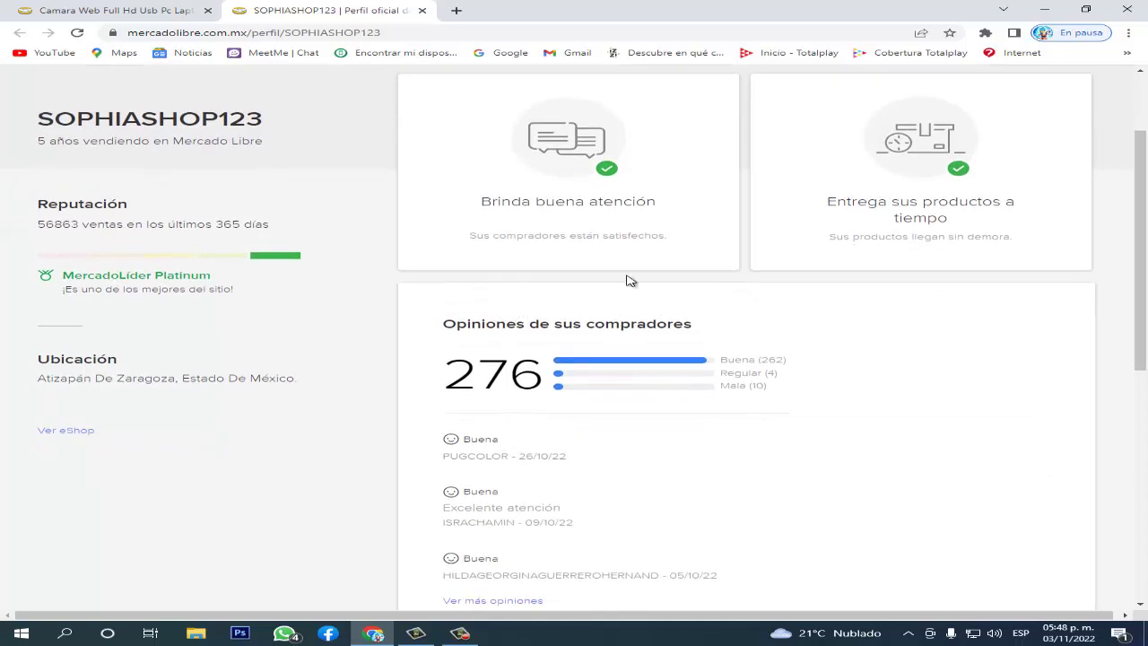
scroll(897, 238, "down", 1)
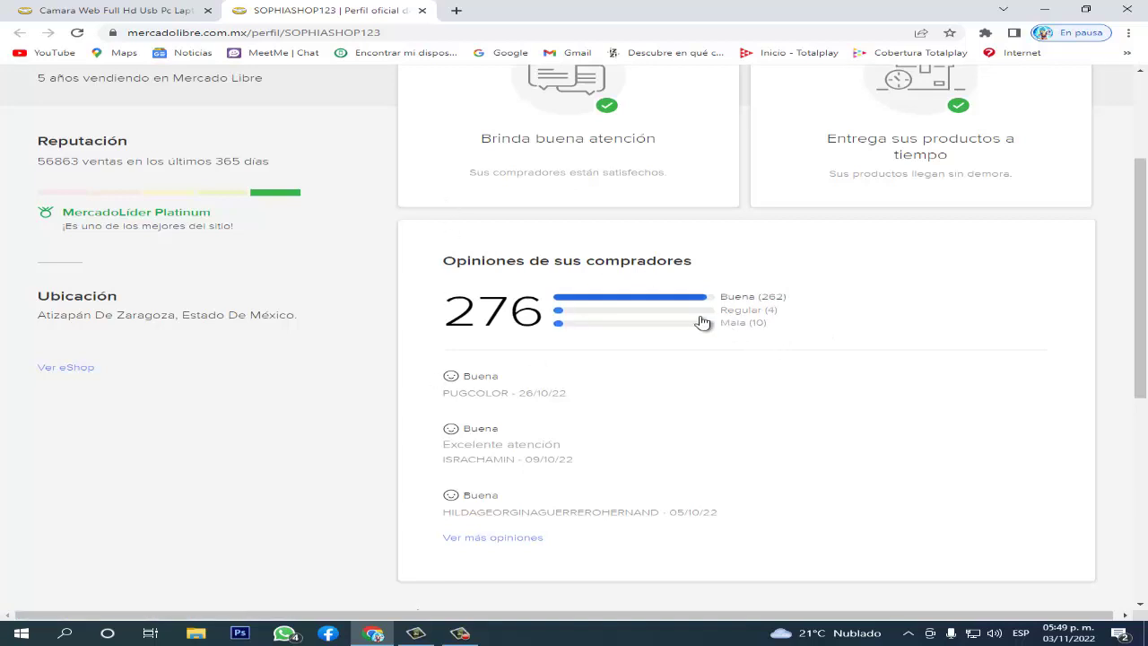
scroll(536, 408, "down", 2)
scroll(536, 408, "down", 3)
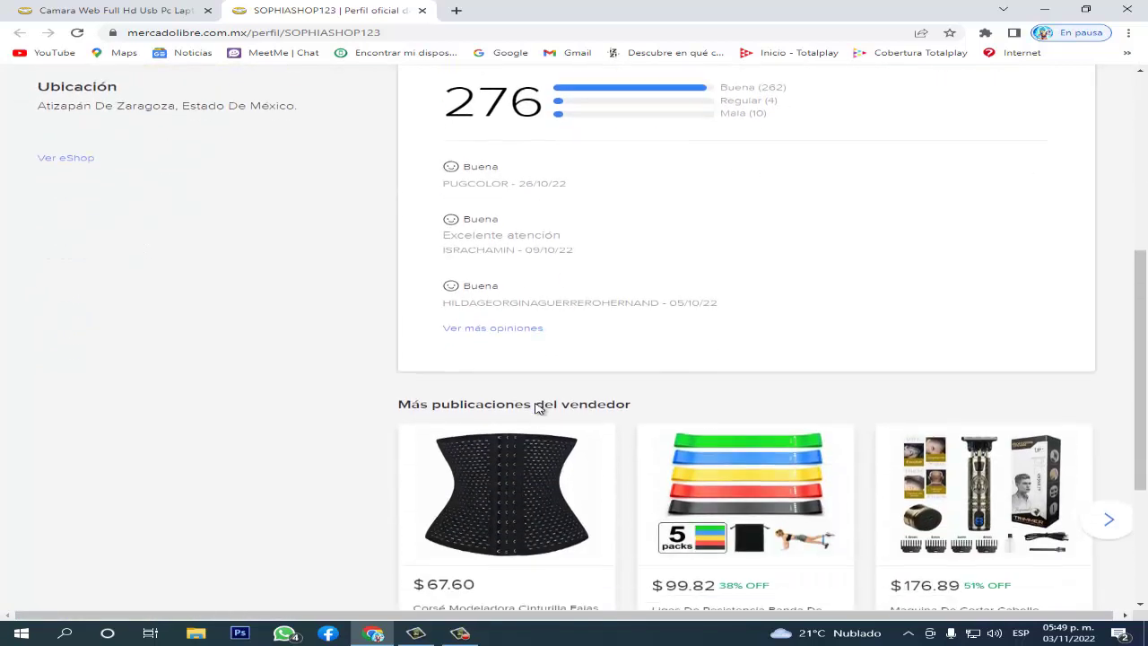
scroll(537, 408, "up", 6)
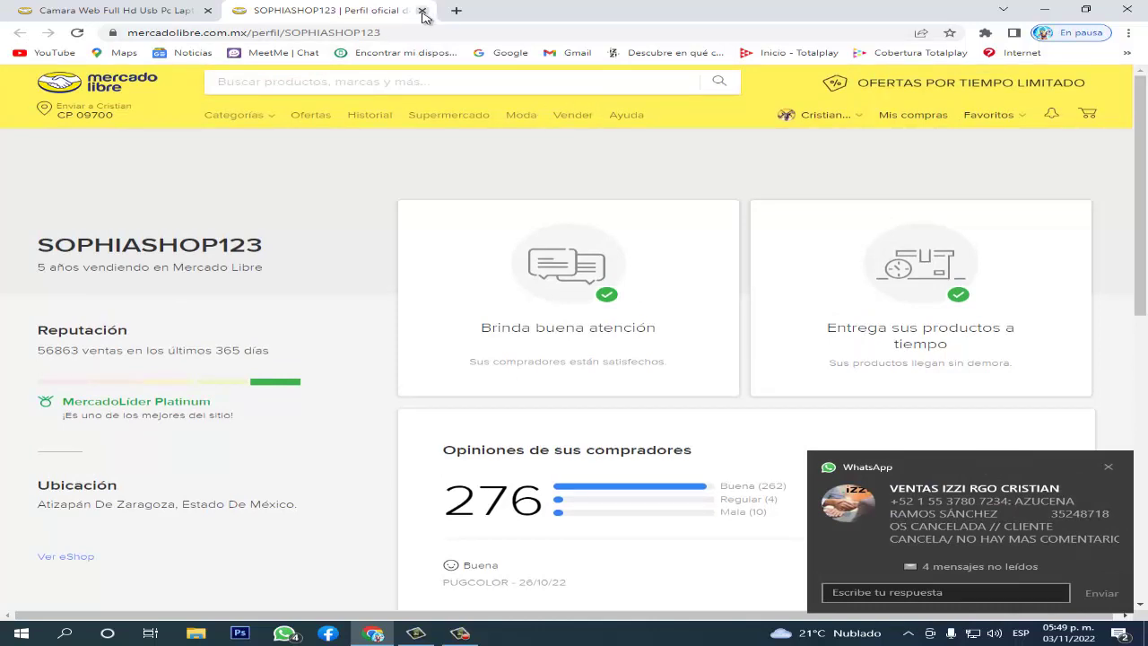
left_click(423, 10)
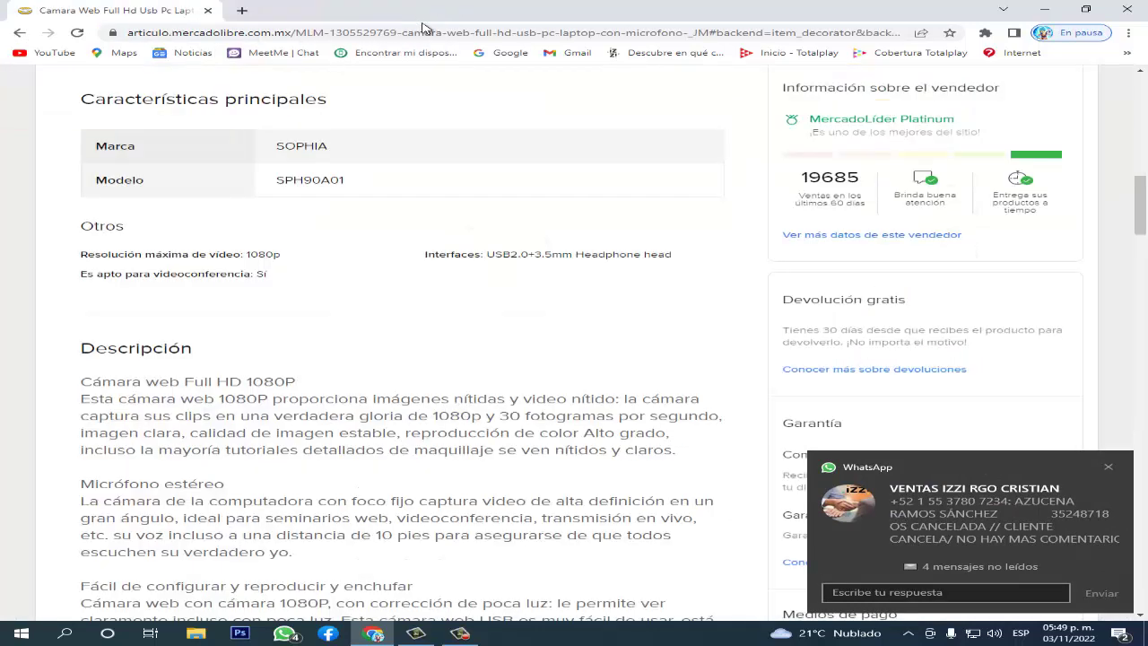
Step: Examine the webcam's main characteristics, description, return policy and warranty in its listing
scroll(579, 181, "up", 7)
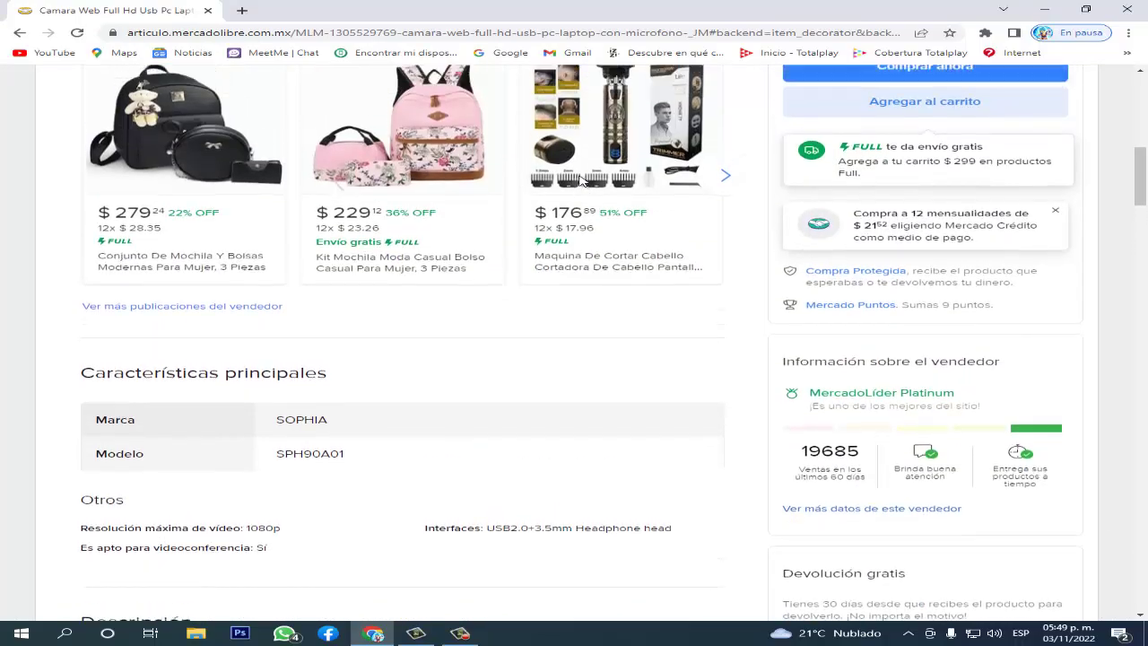
scroll(579, 181, "down", 4)
scroll(580, 182, "up", 7)
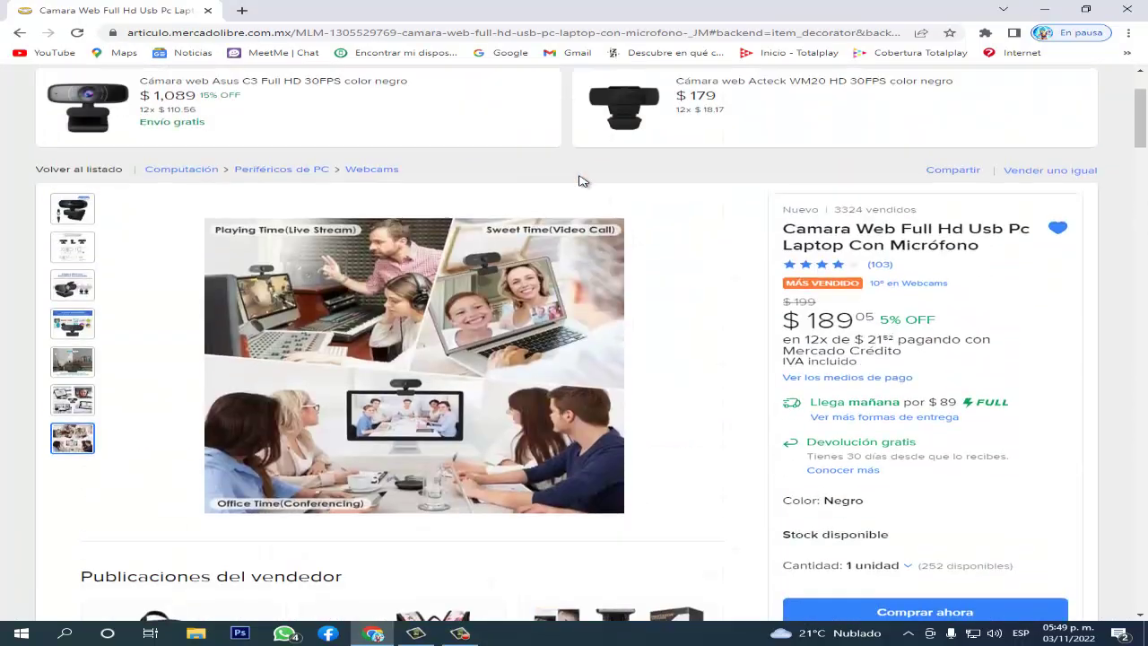
scroll(580, 181, "down", 9)
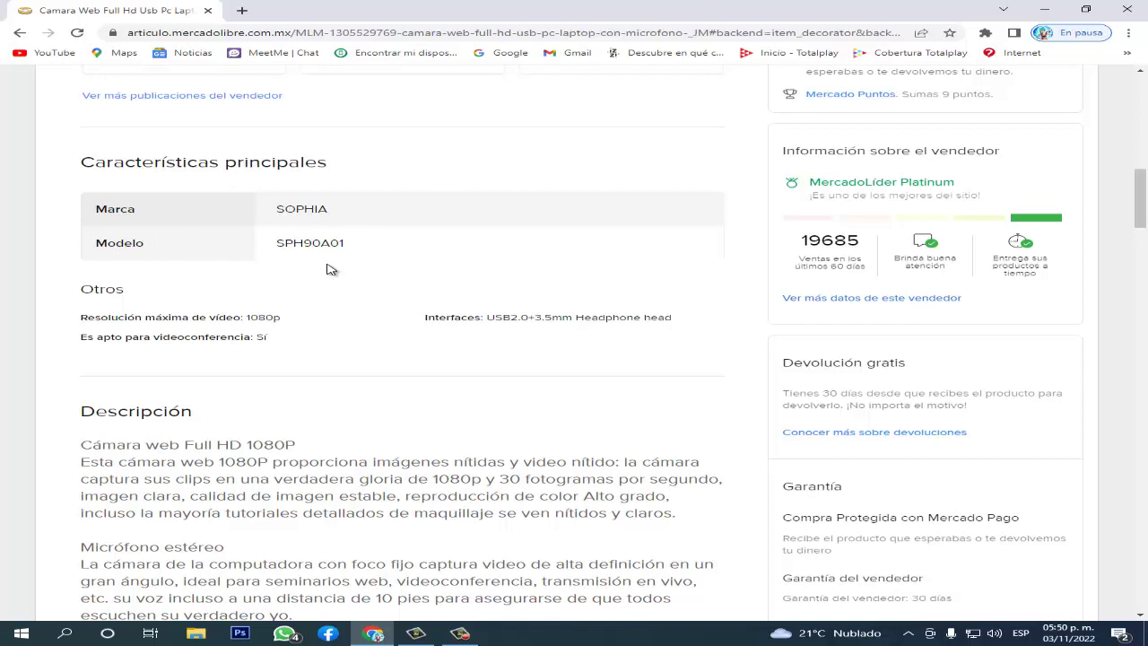
scroll(329, 269, "down", 1)
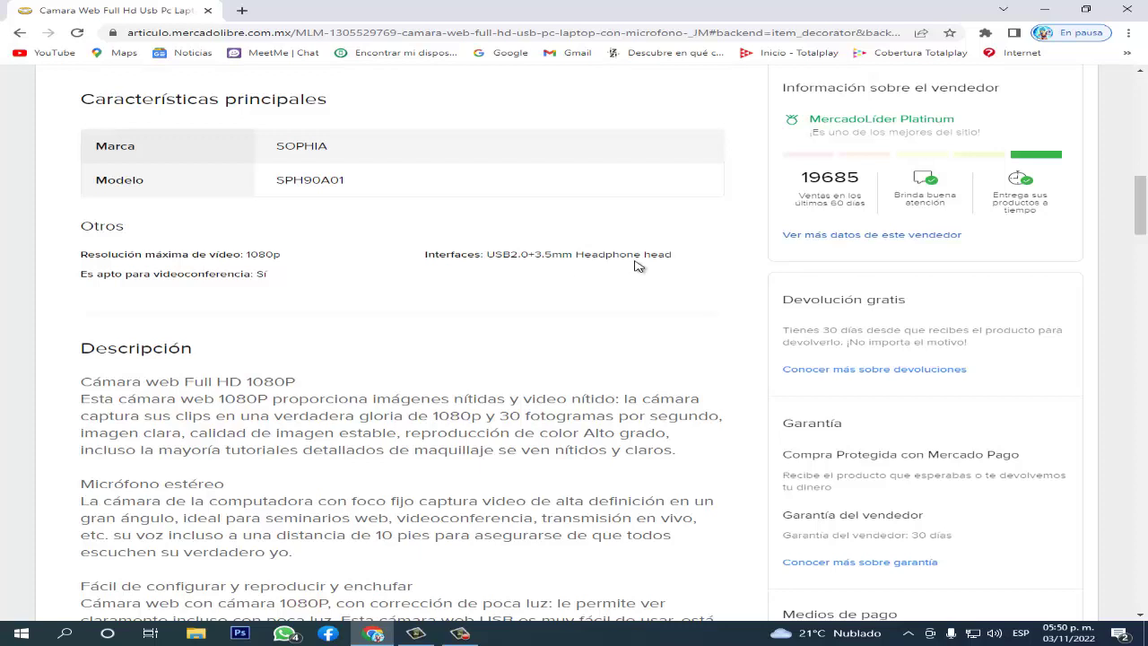
scroll(637, 265, "down", 1)
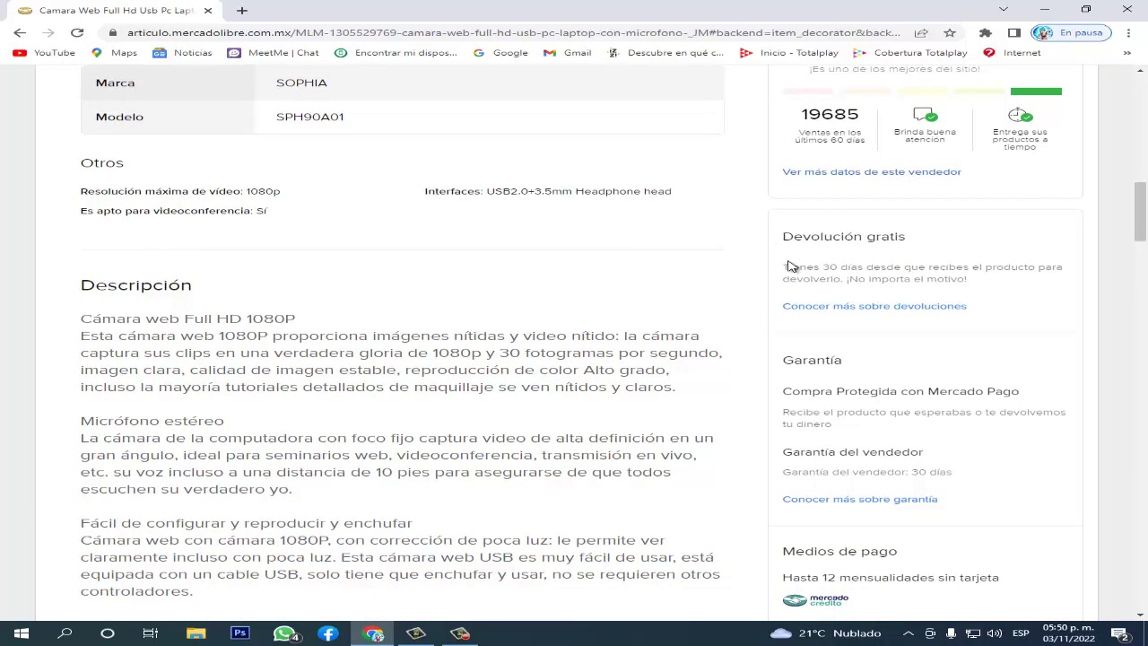
Step: Examine the webcam's description, covering image quality, microphone, setup and multisystem compatibility, and highlight the supported messaging apps and Windows versions
scroll(395, 228, "down", 2)
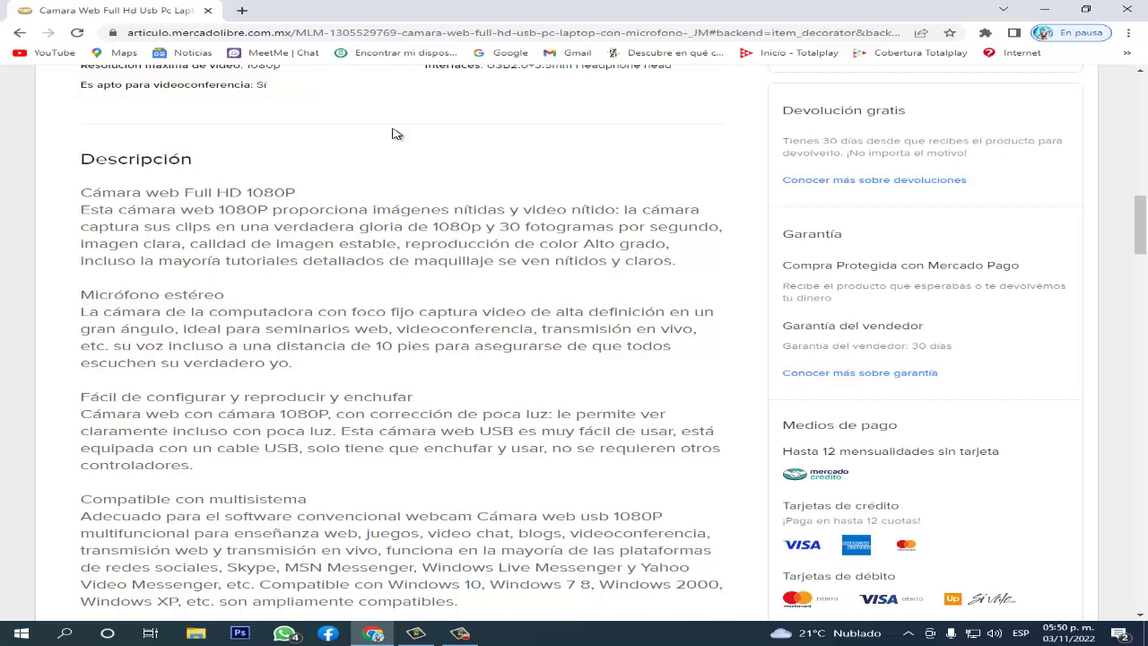
scroll(392, 133, "down", 3)
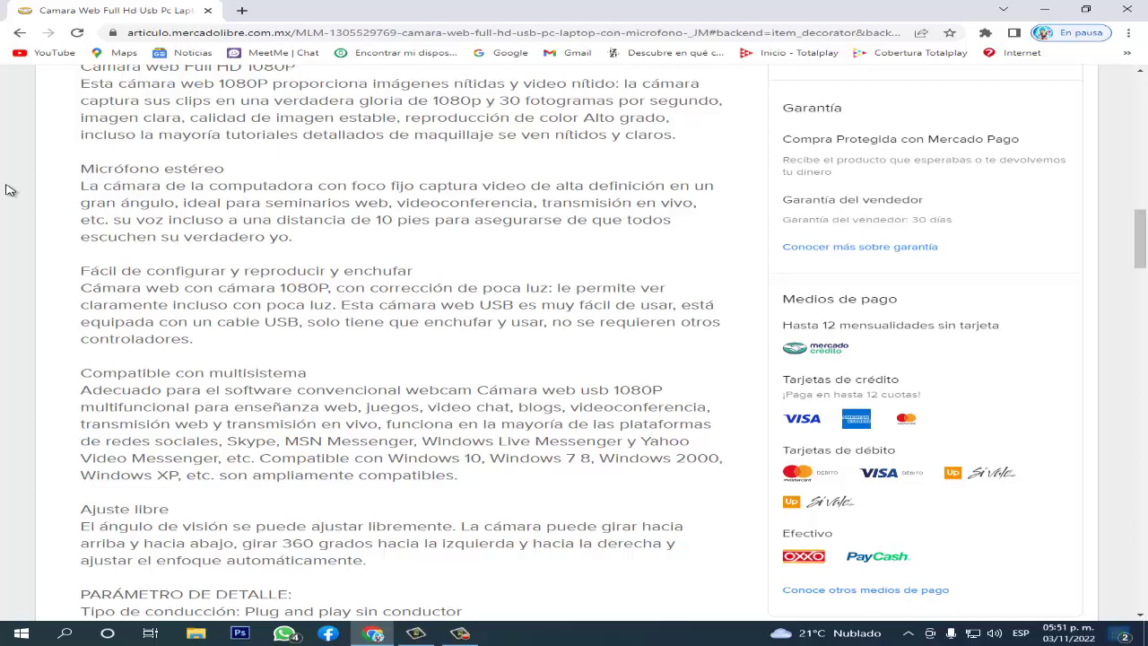
scroll(26, 185, "down", 2)
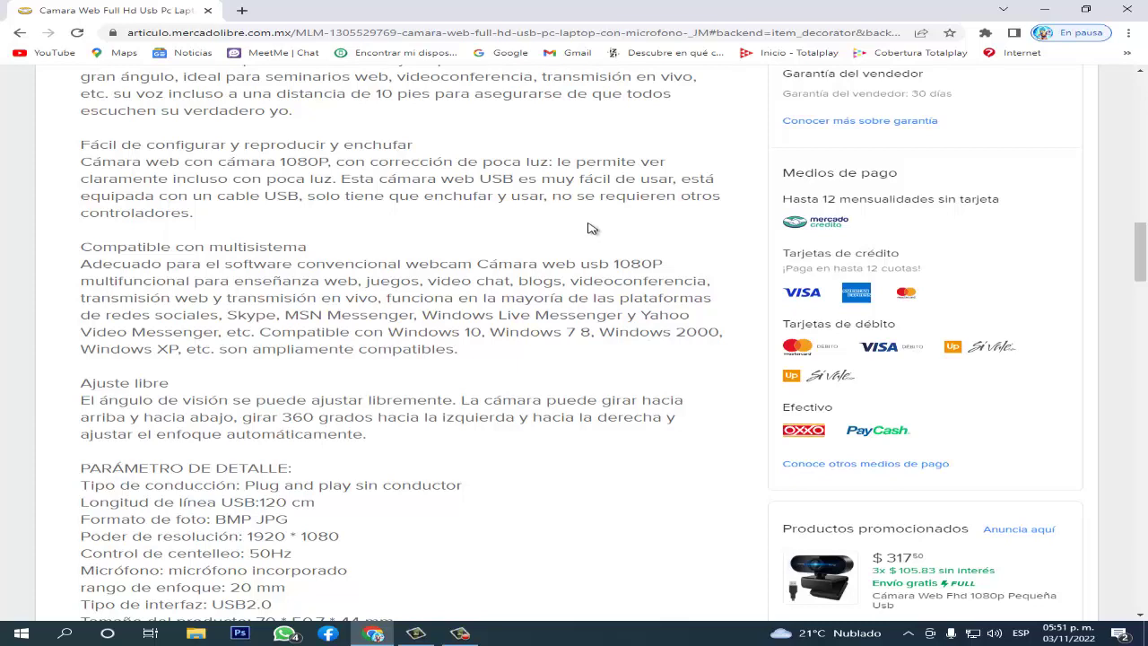
scroll(588, 228, "down", 1)
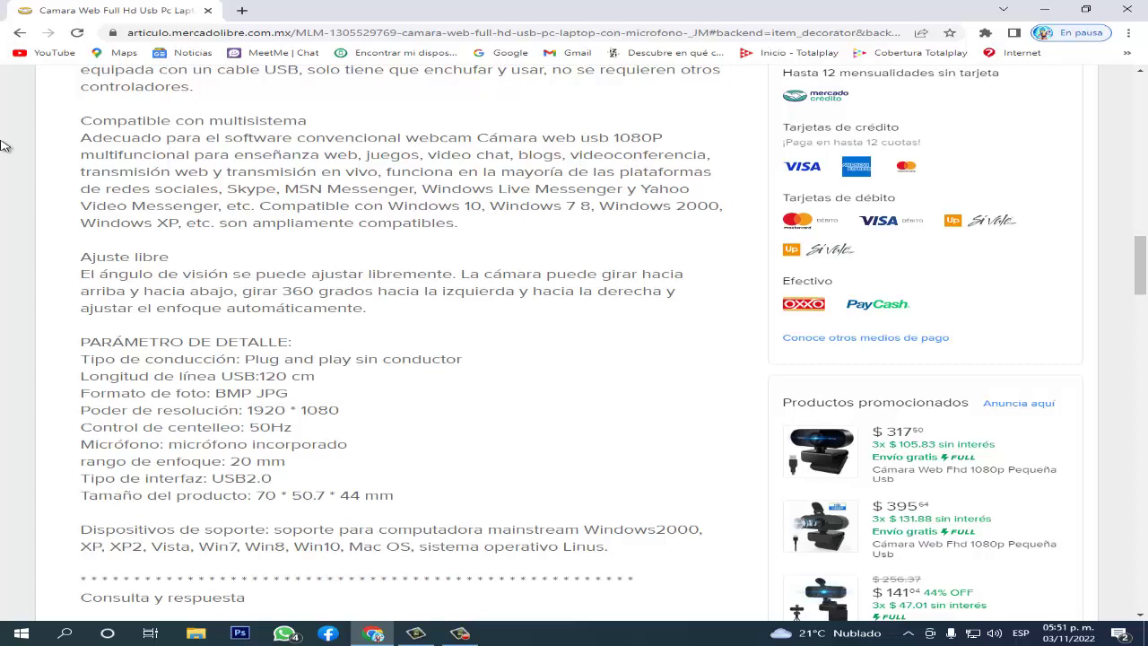
scroll(184, 107, "down", 1)
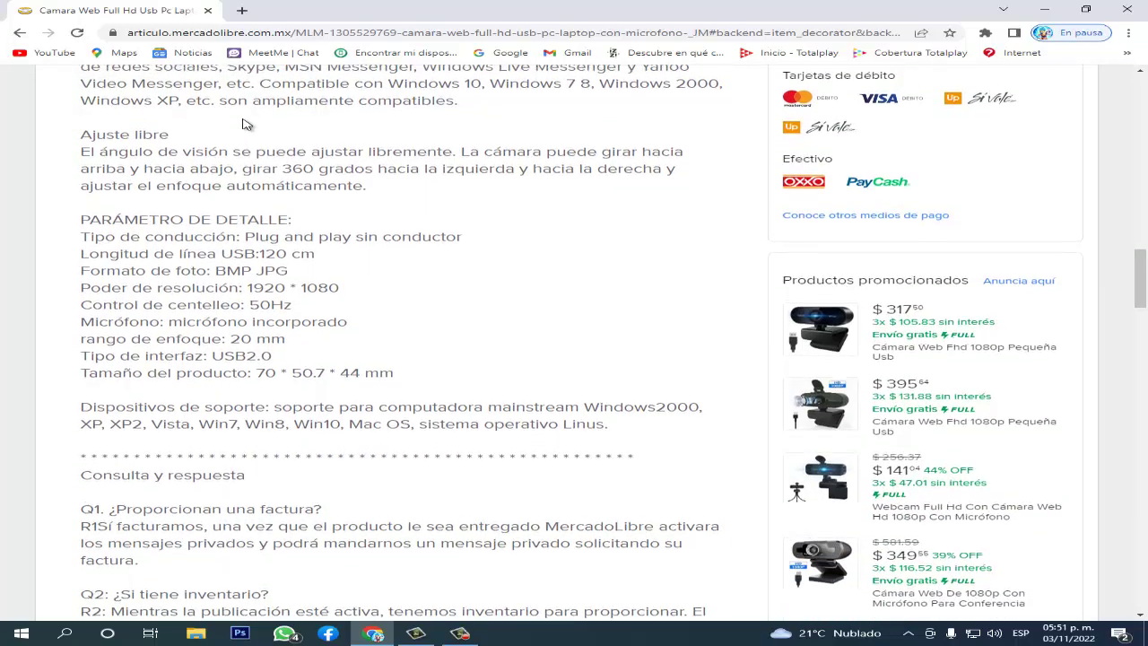
scroll(242, 122, "up", 1)
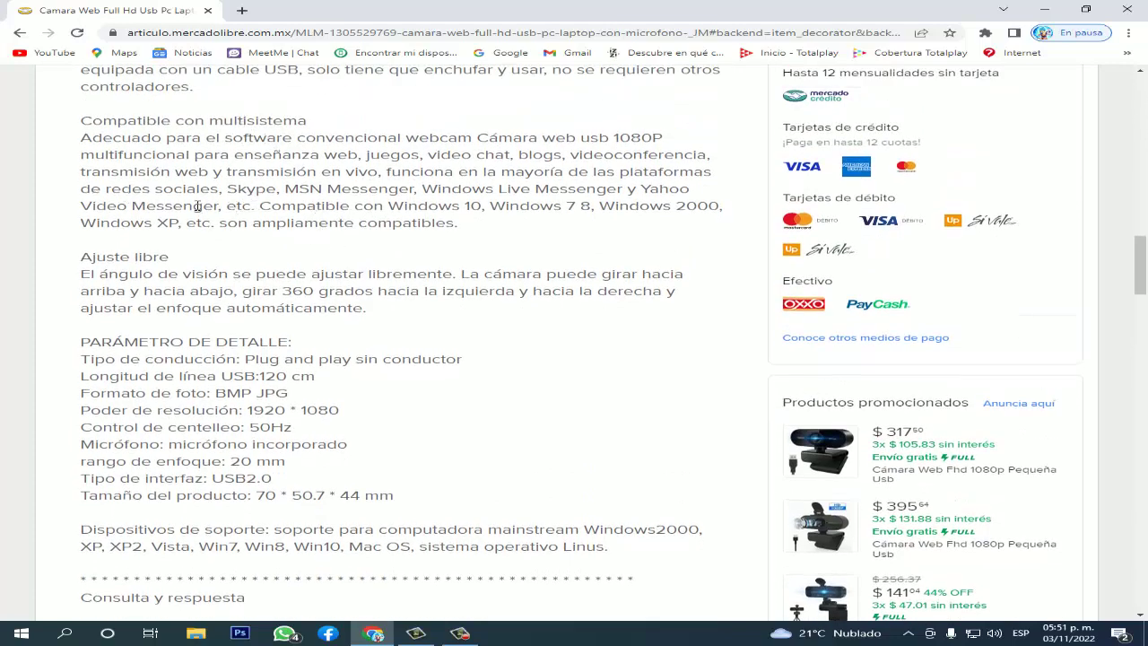
left_click_drag(229, 188, 483, 231)
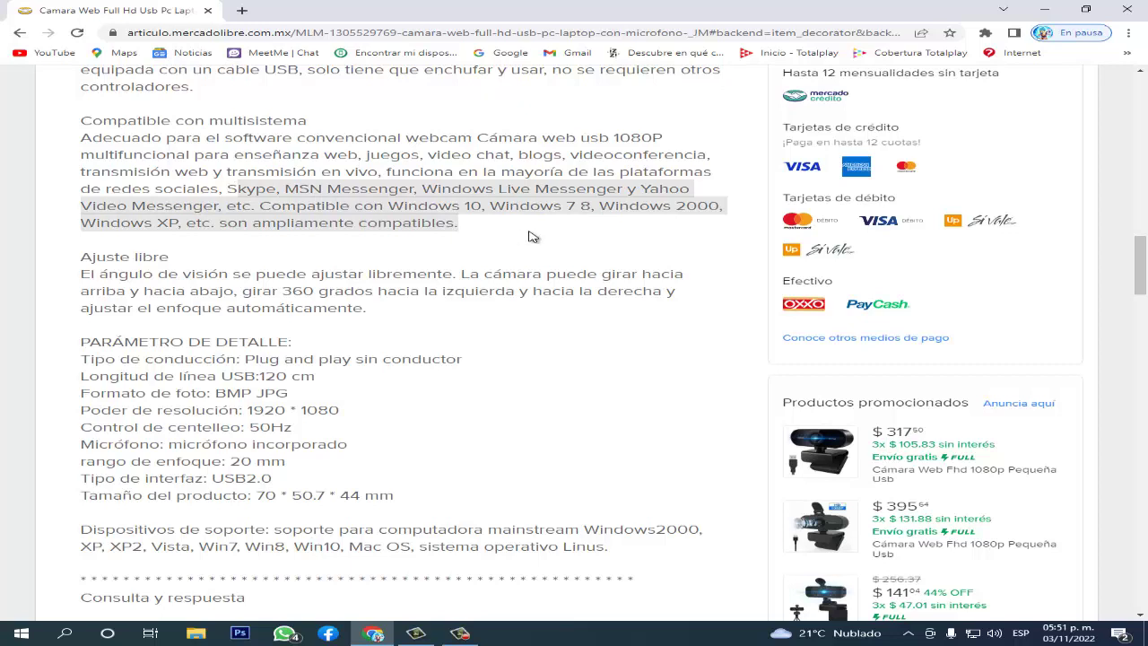
left_click(528, 232)
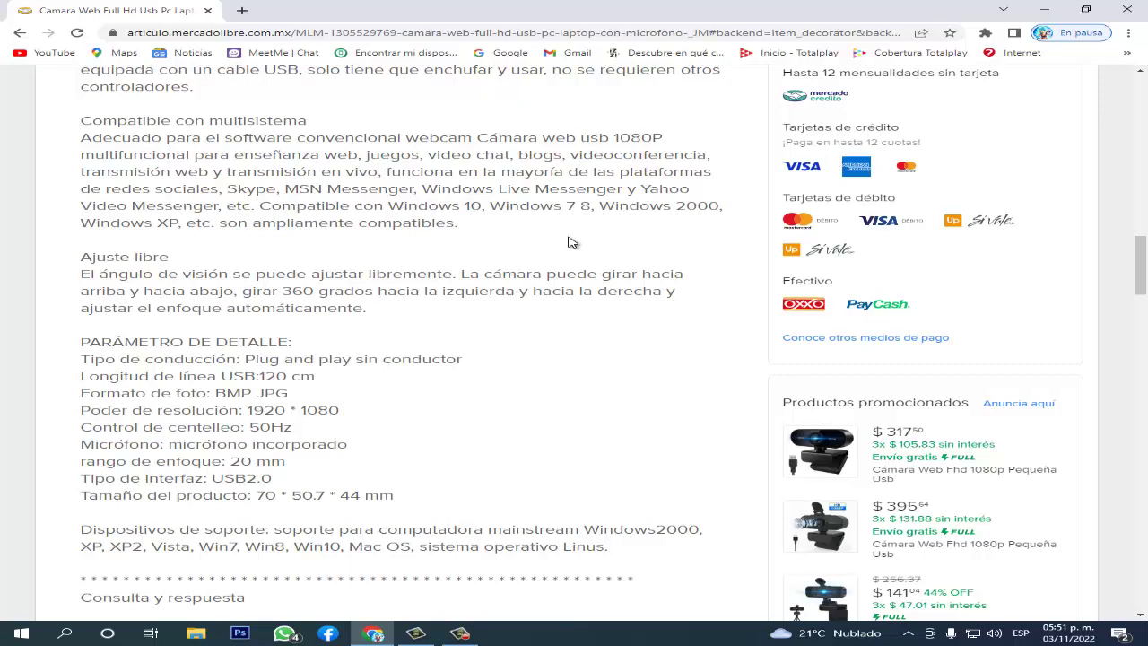
scroll(557, 233, "down", 1)
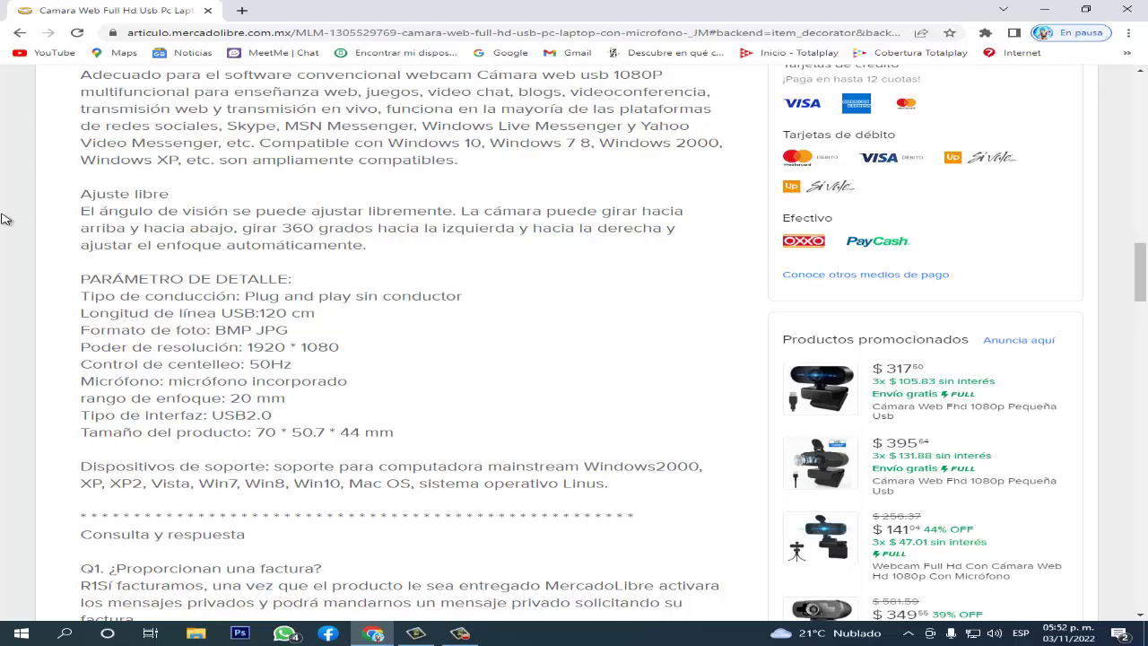
Step: Examine the webcam's technical parameters, supported devices and the description's answers on invoices, stock, shipping and after-sales service
scroll(3, 218, "down", 3)
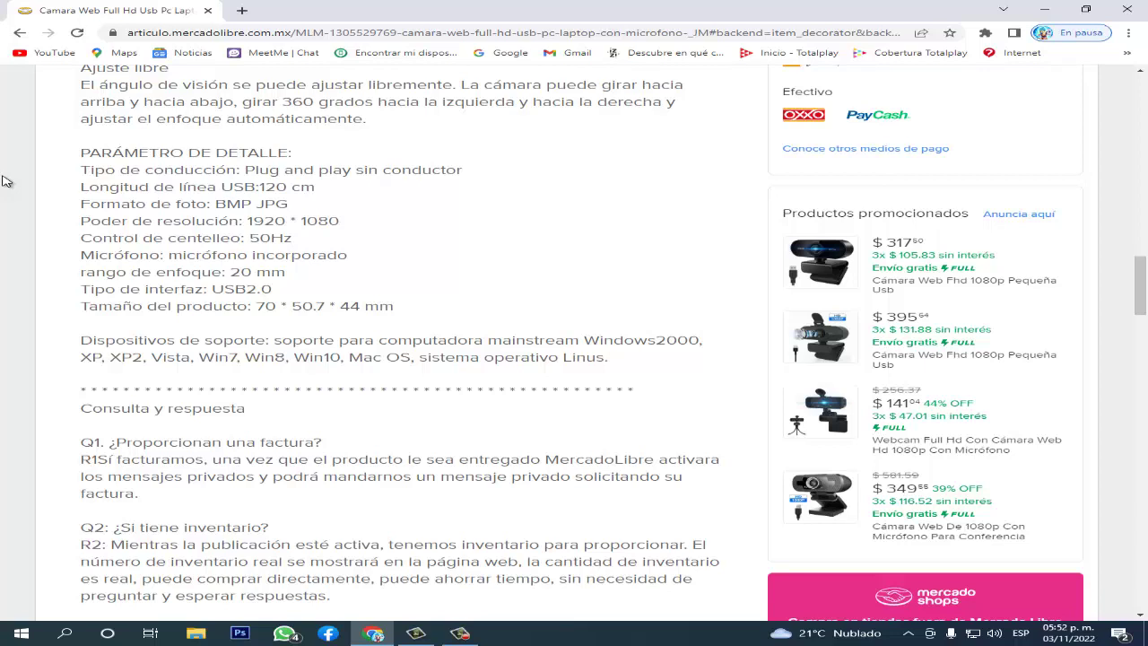
scroll(4, 181, "down", 3)
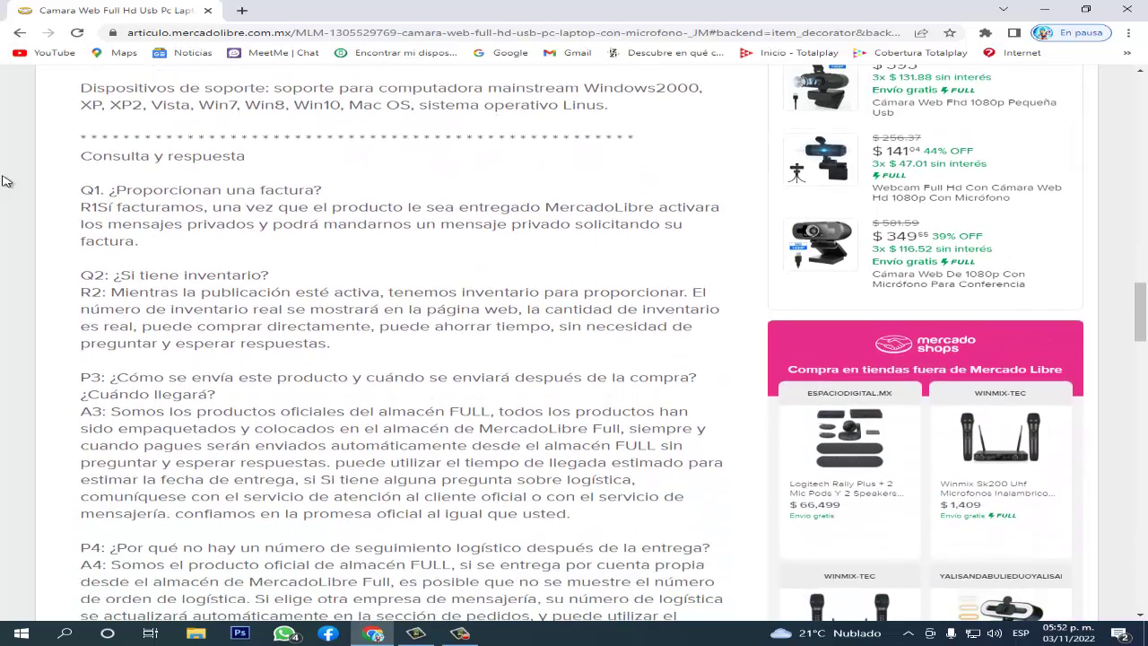
scroll(4, 181, "down", 4)
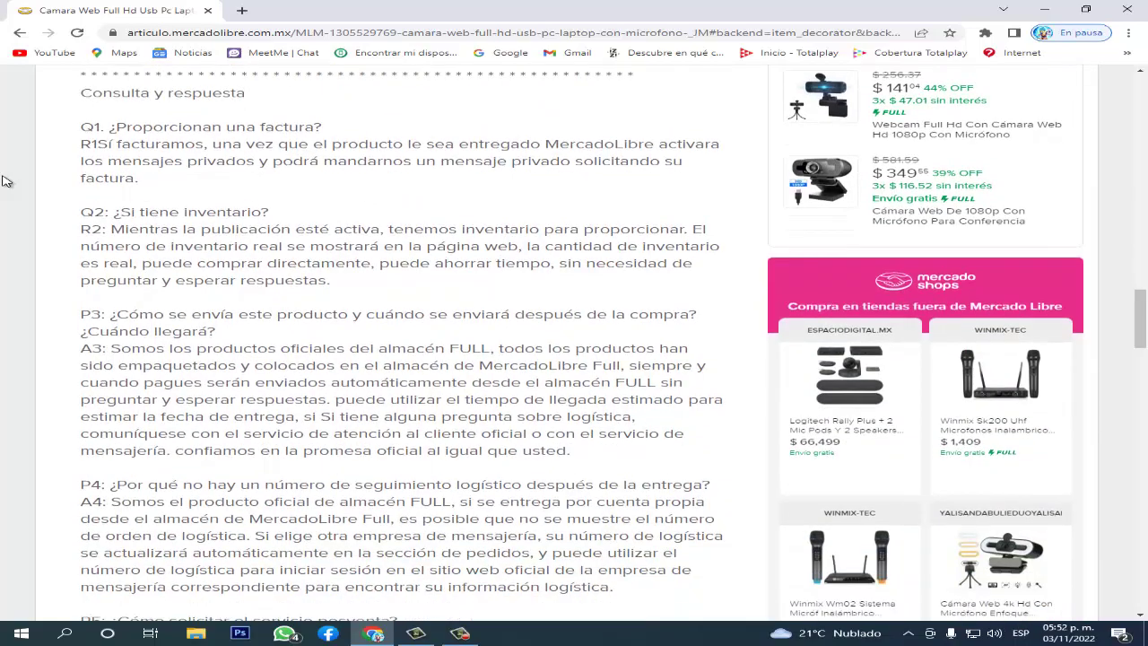
scroll(5, 181, "down", 5)
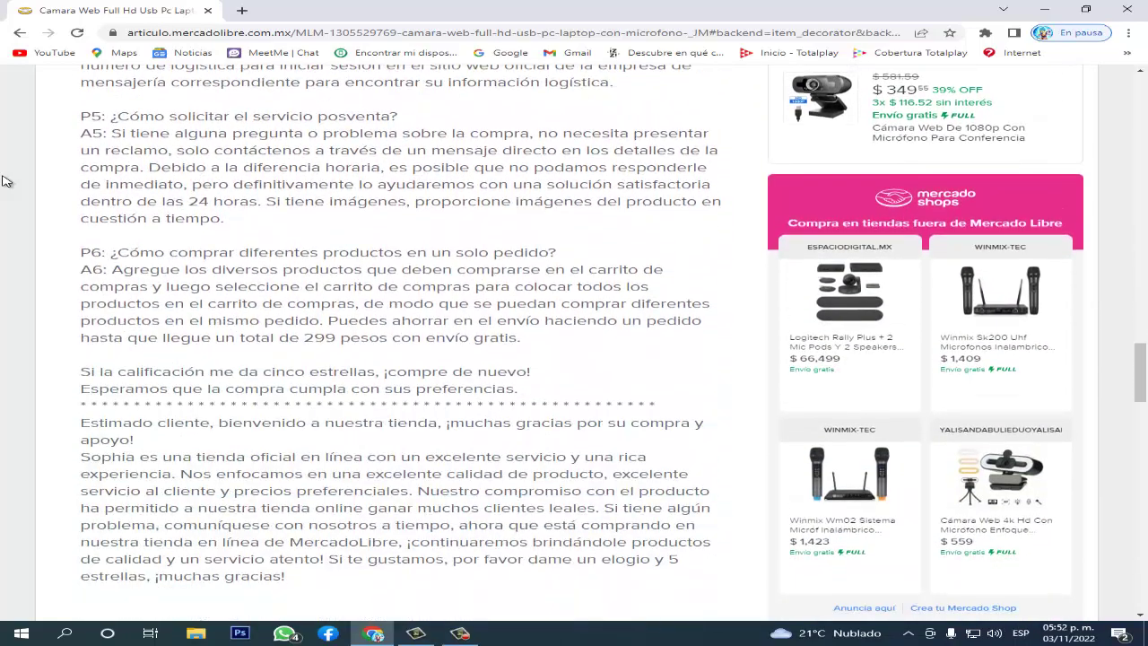
scroll(4, 181, "down", 3)
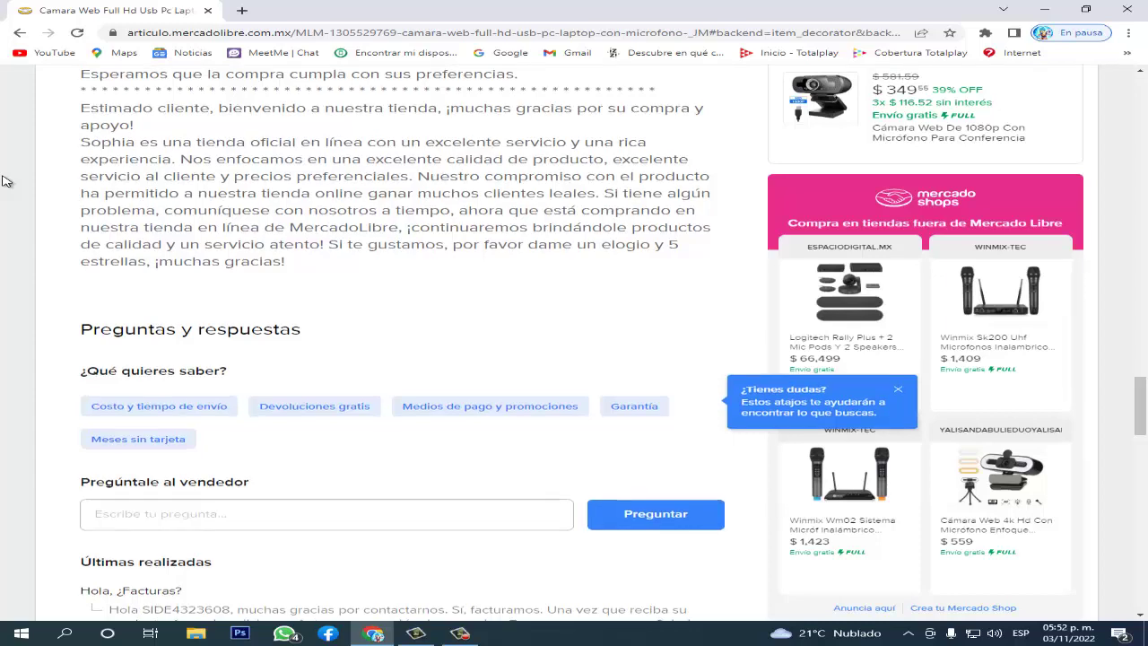
Step: Examine the payment methods accepted for the webcam, including Mercado Crédito, credit cards, debit cards and cash
scroll(4, 181, "up", 20)
scroll(5, 181, "up", 12)
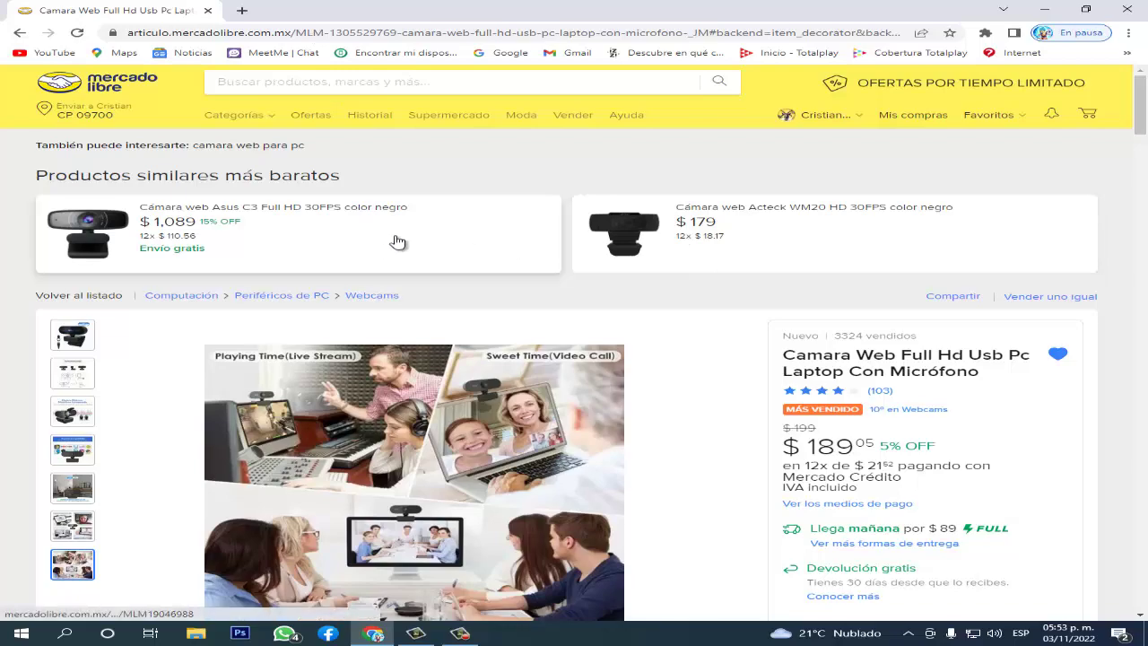
scroll(397, 281, "down", 6)
scroll(398, 283, "down", 5)
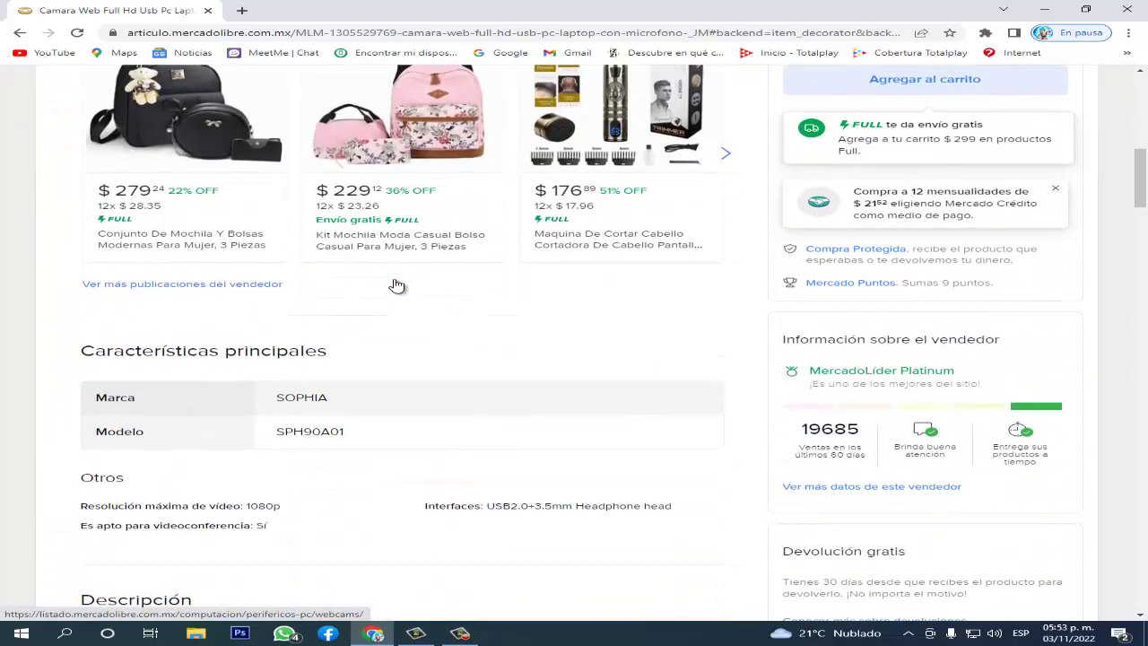
scroll(397, 283, "down", 3)
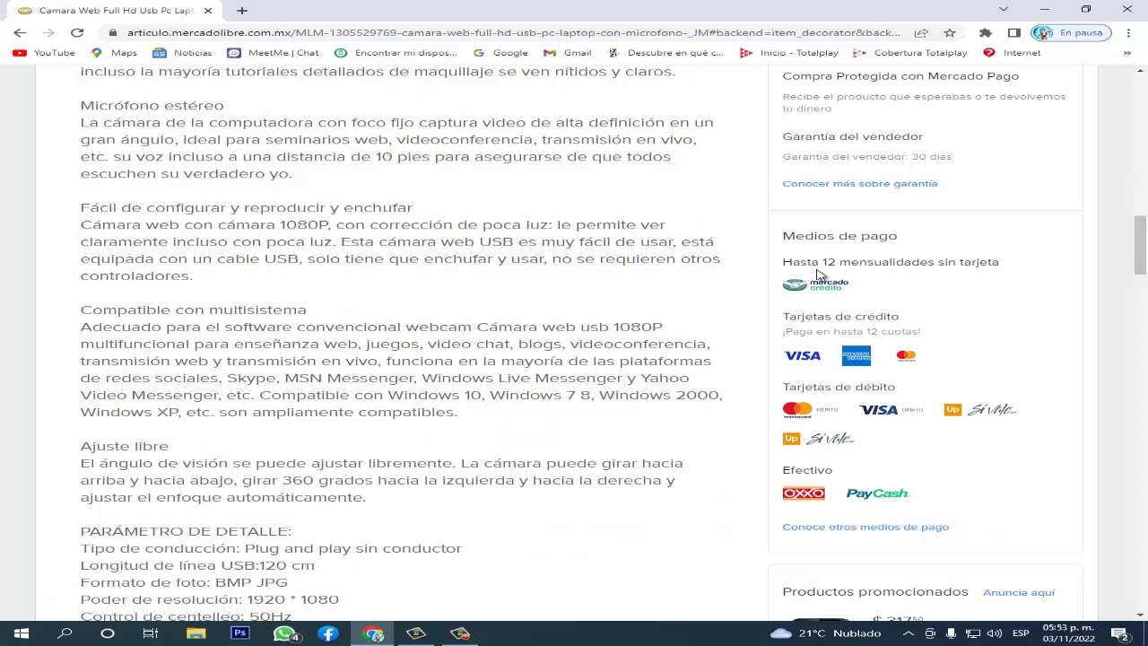
scroll(1001, 265, "down", 1)
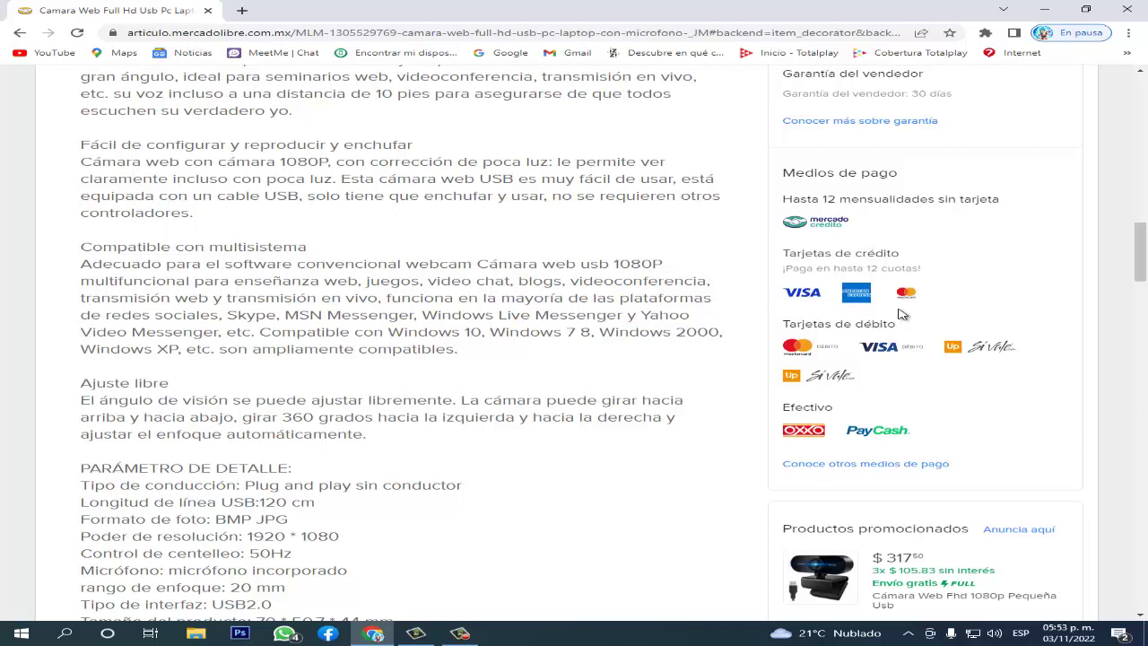
scroll(879, 319, "down", 1)
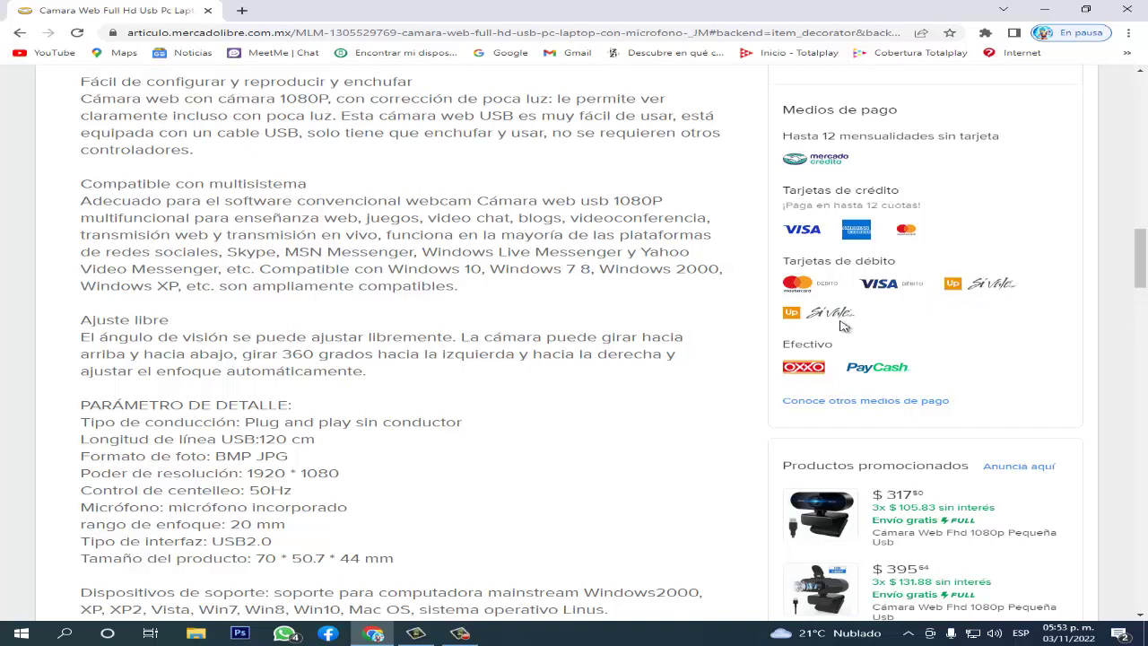
scroll(942, 302, "down", 1)
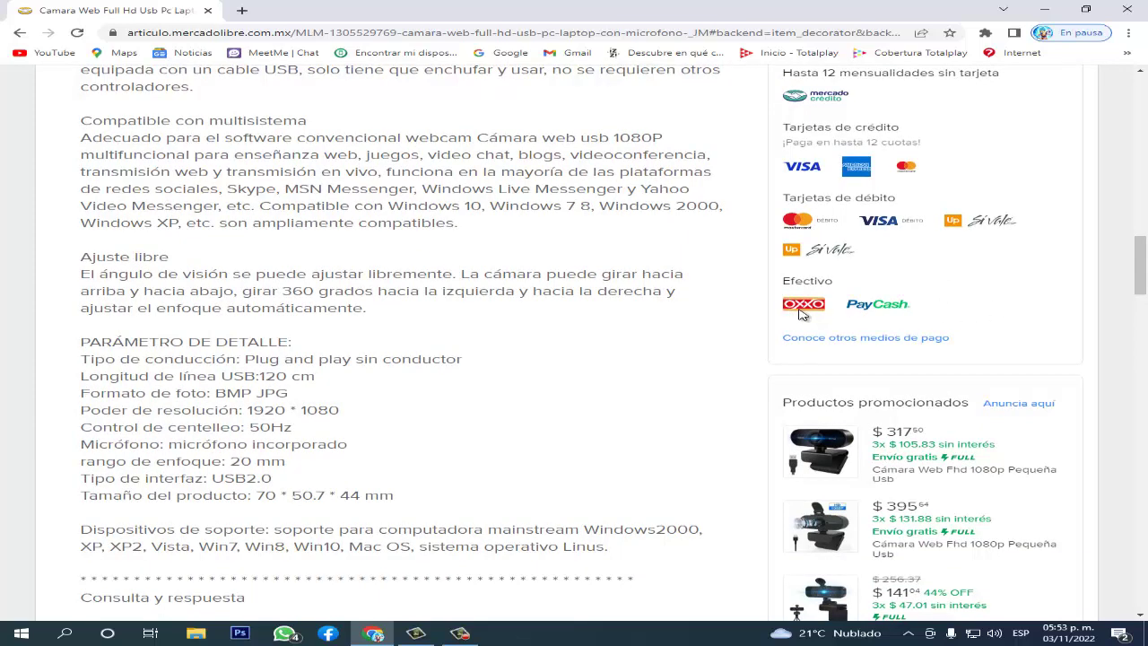
scroll(803, 312, "up", 2)
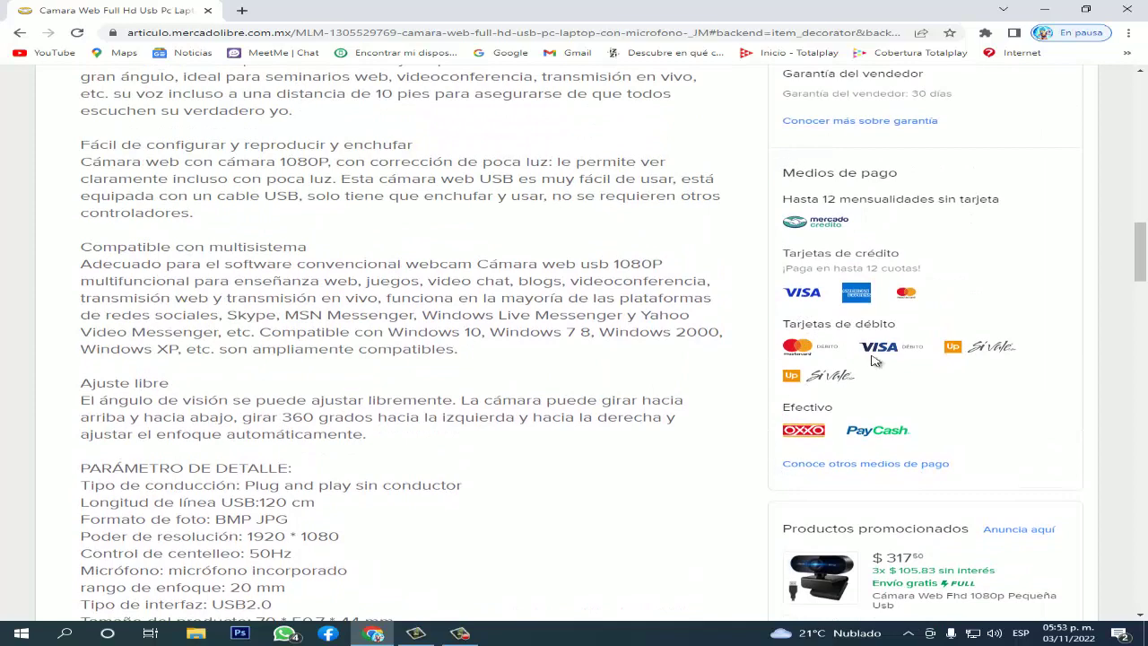
scroll(816, 341, "down", 1)
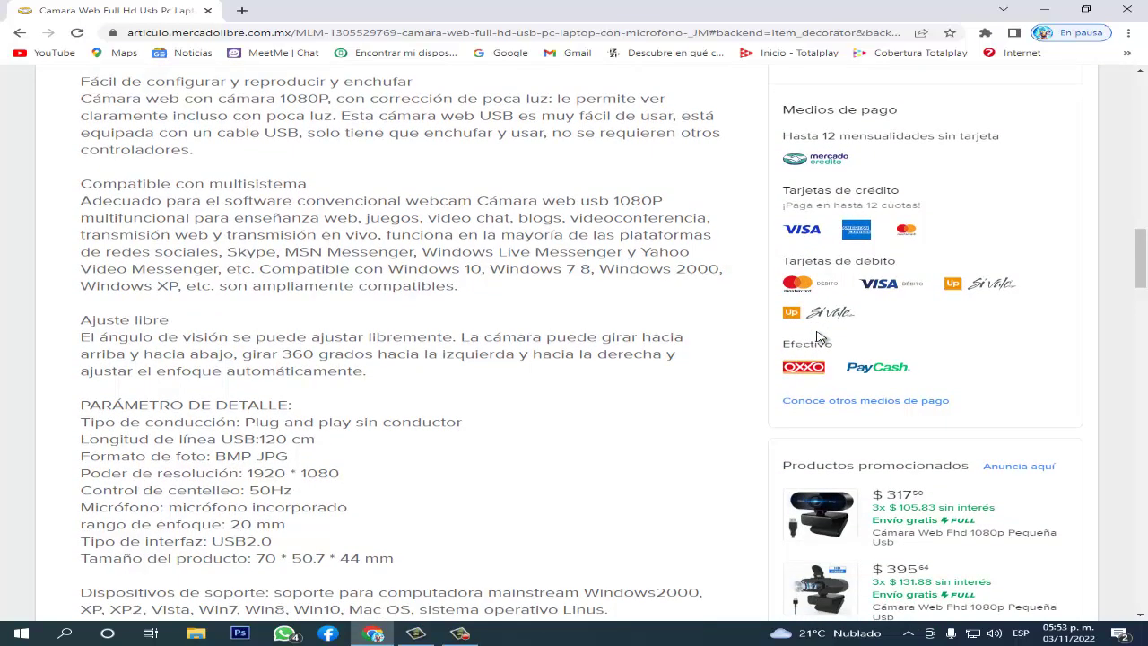
Step: Examine the buyers' questions to the seller and the product opinions in the webcam listing
scroll(816, 336, "down", 10)
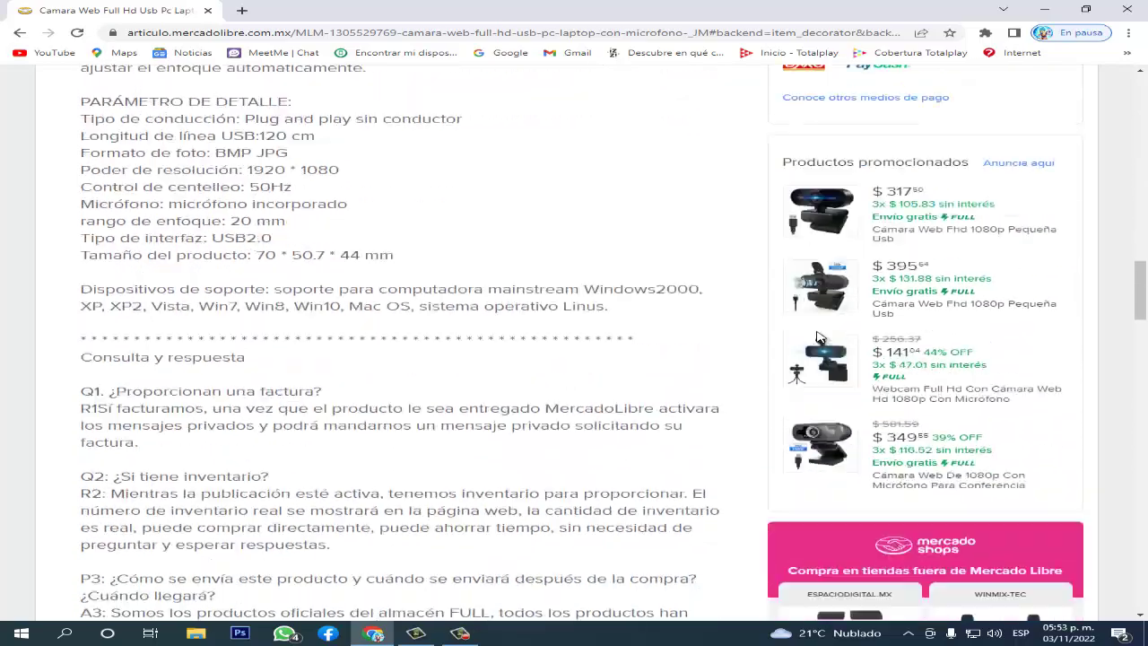
scroll(558, 334, "down", 3)
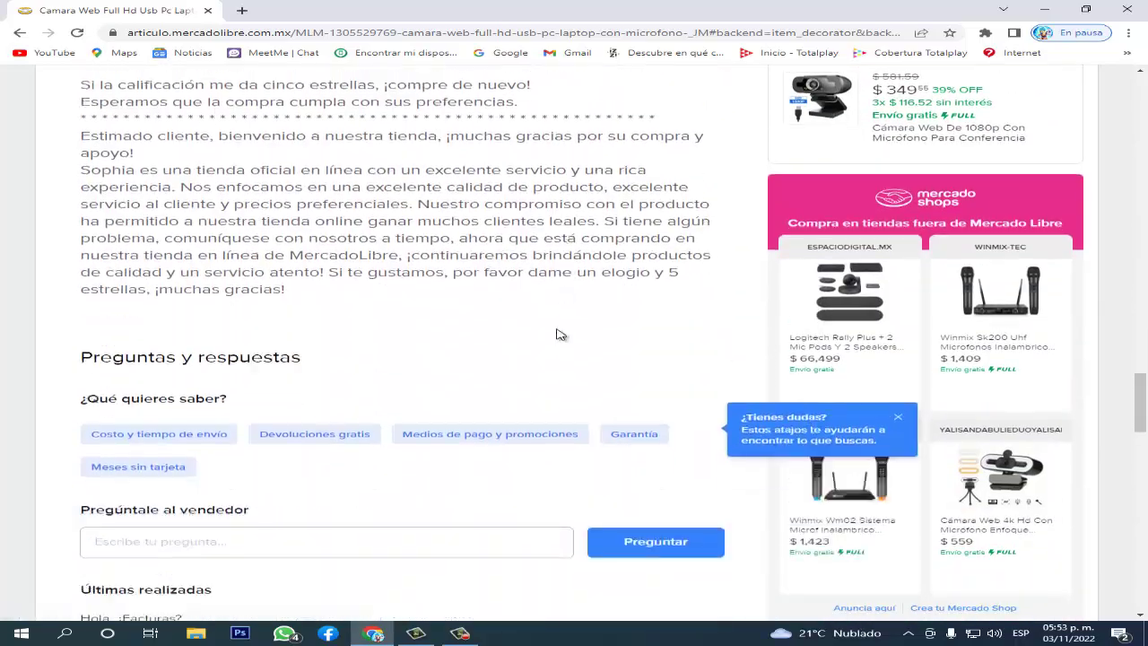
scroll(554, 334, "down", 9)
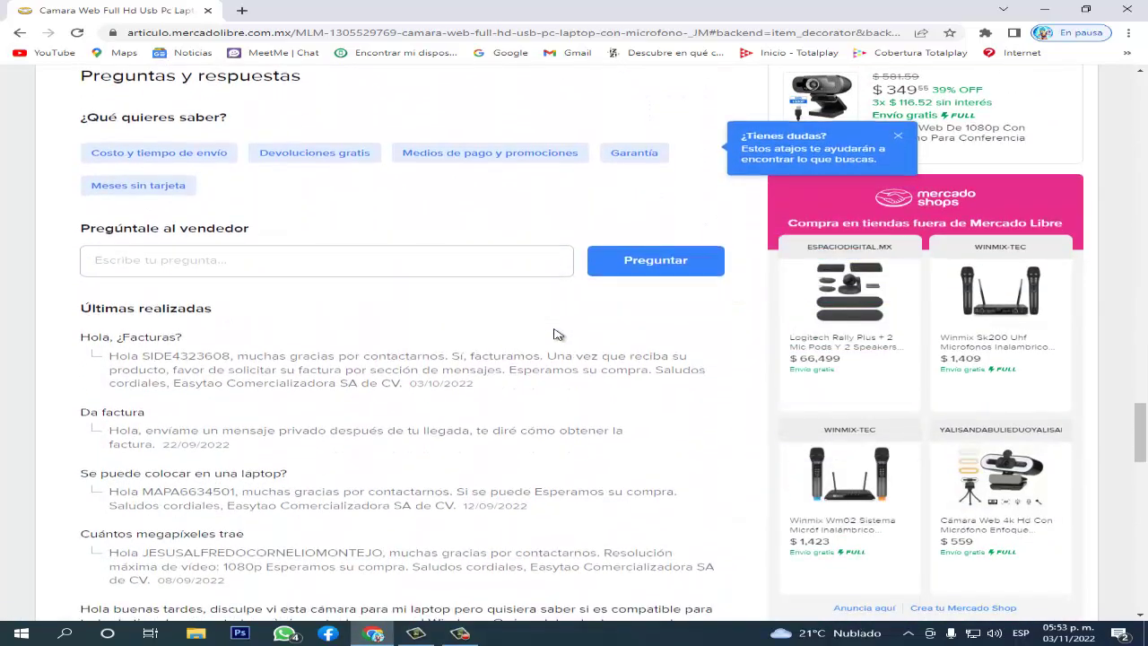
scroll(675, 489, "down", 17)
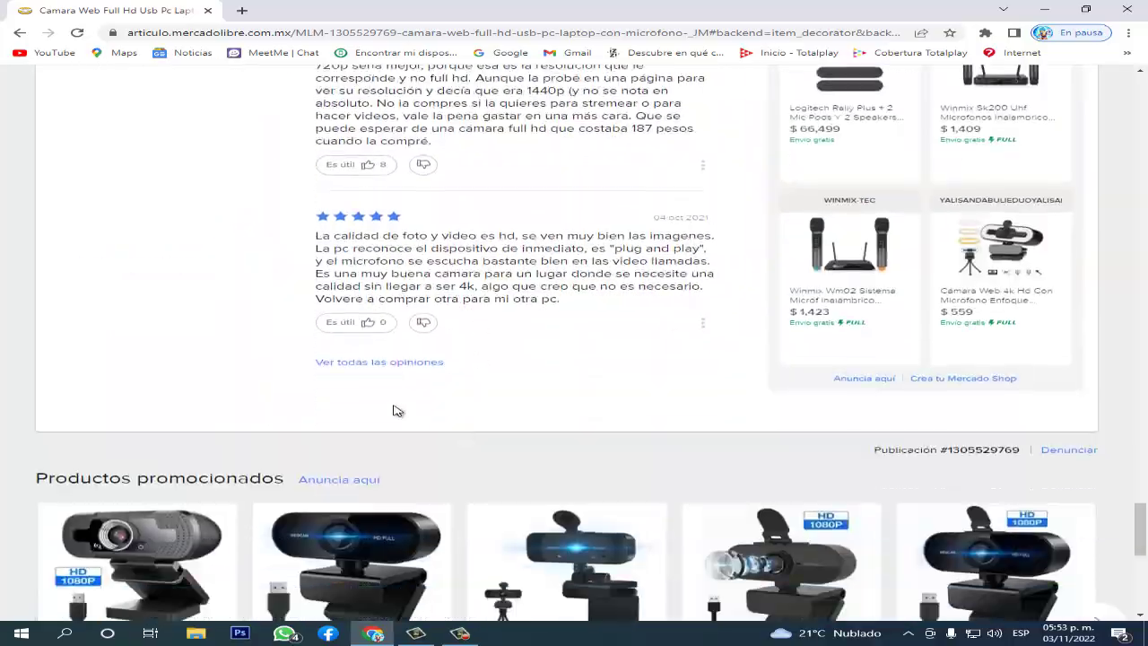
scroll(356, 397, "up", 20)
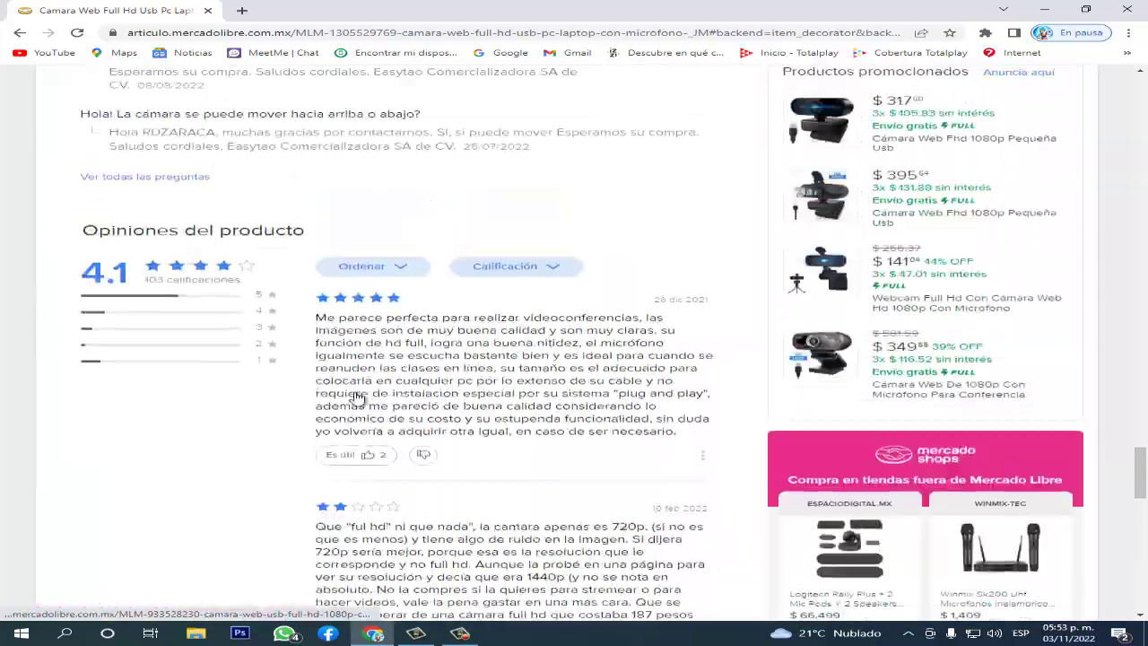
Step: Add one unit of the webcam to the shopping cart from its listing
scroll(356, 392, "up", 18)
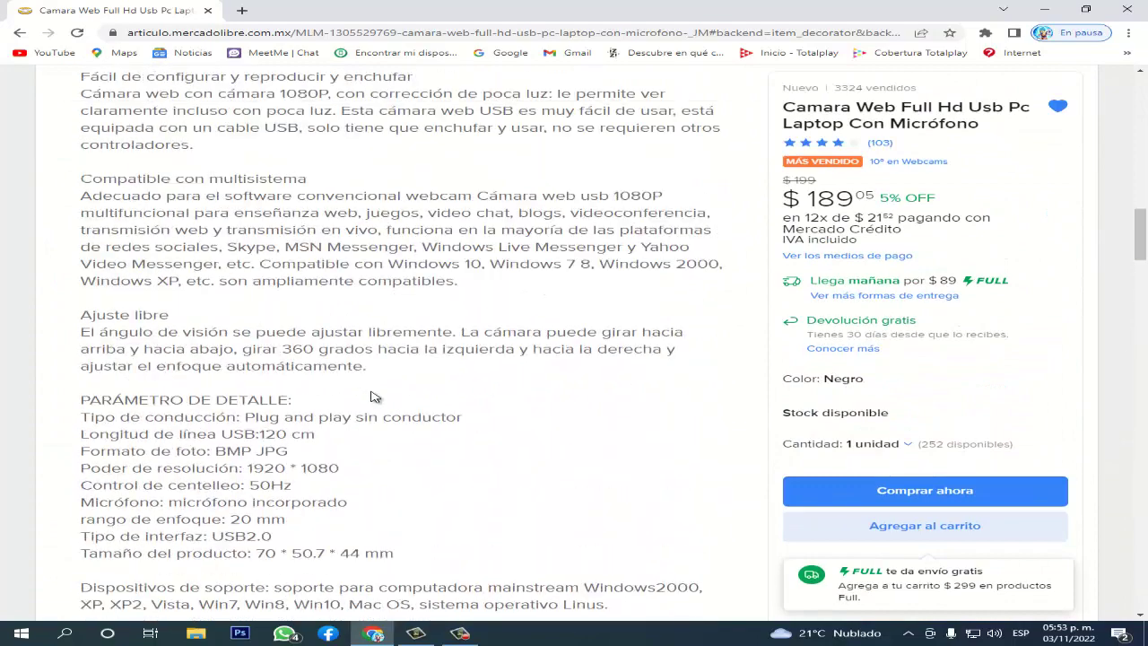
scroll(374, 397, "up", 5)
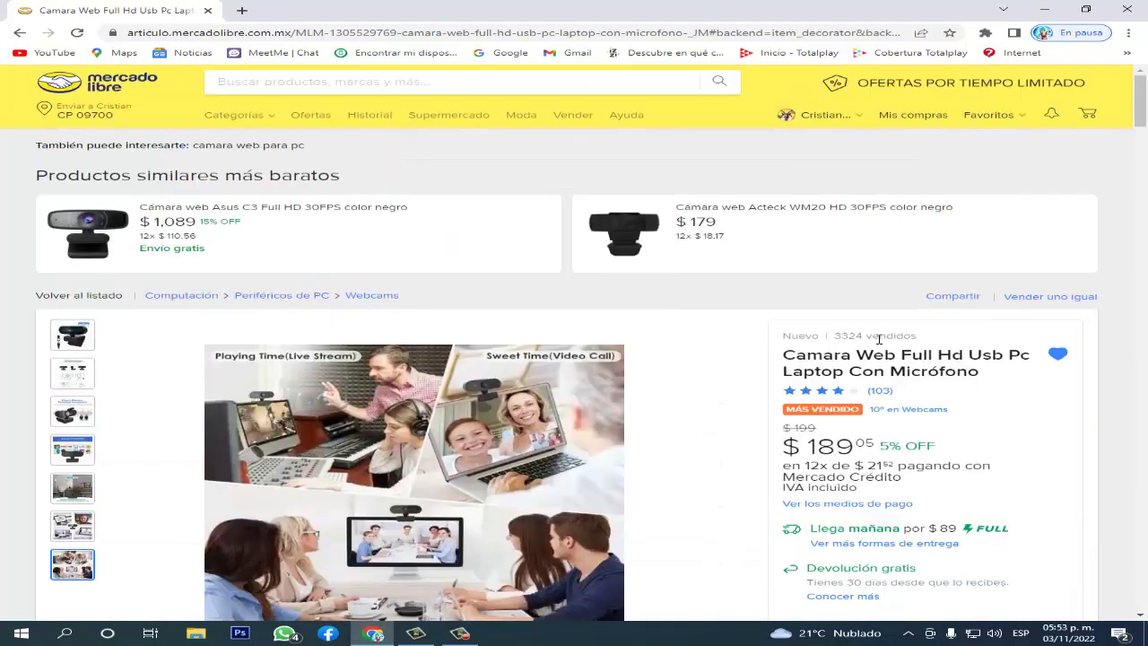
scroll(458, 396, "down", 6)
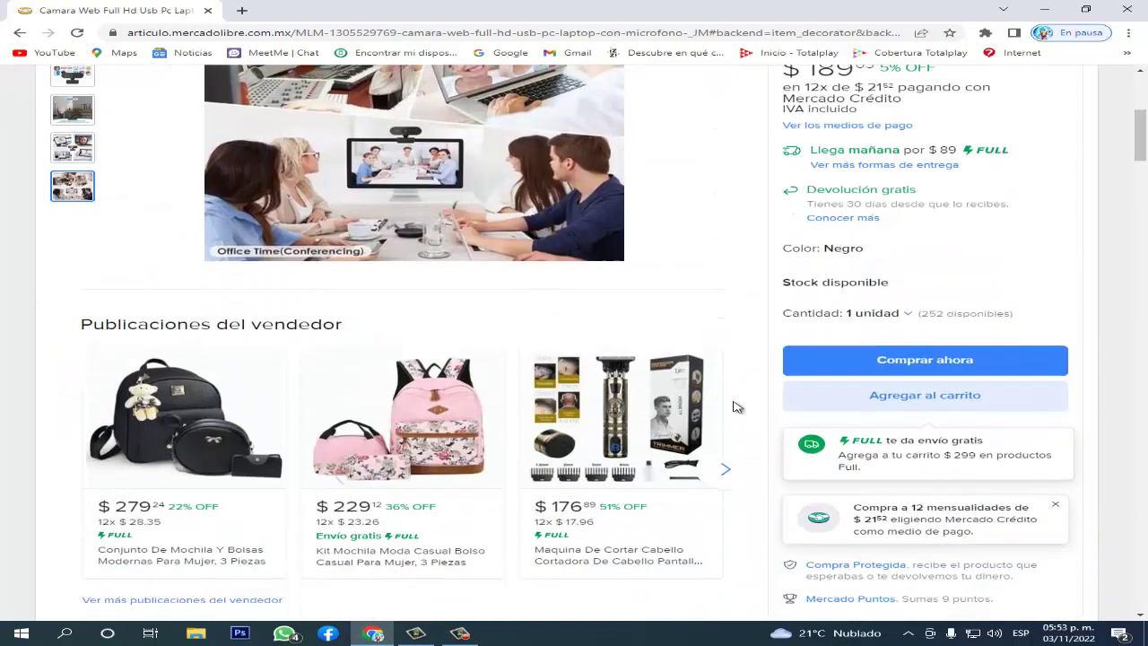
left_click(877, 400)
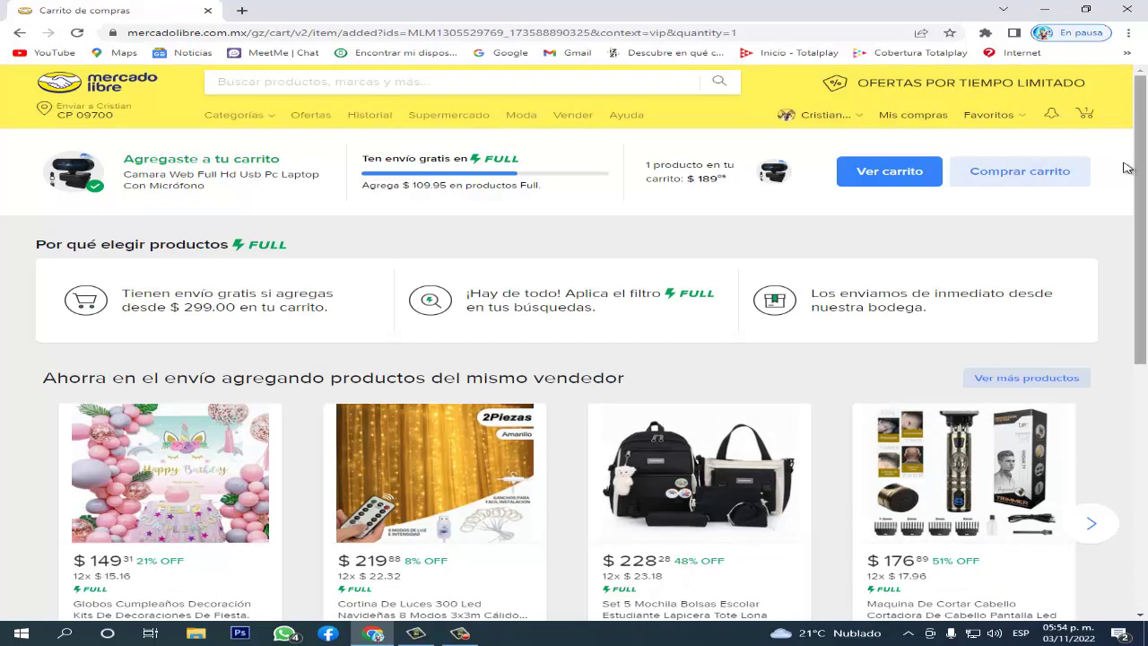
Step: Search for "bluetooth para pc" from the recent searches and browse the listed Bluetooth adapters
left_click(402, 81)
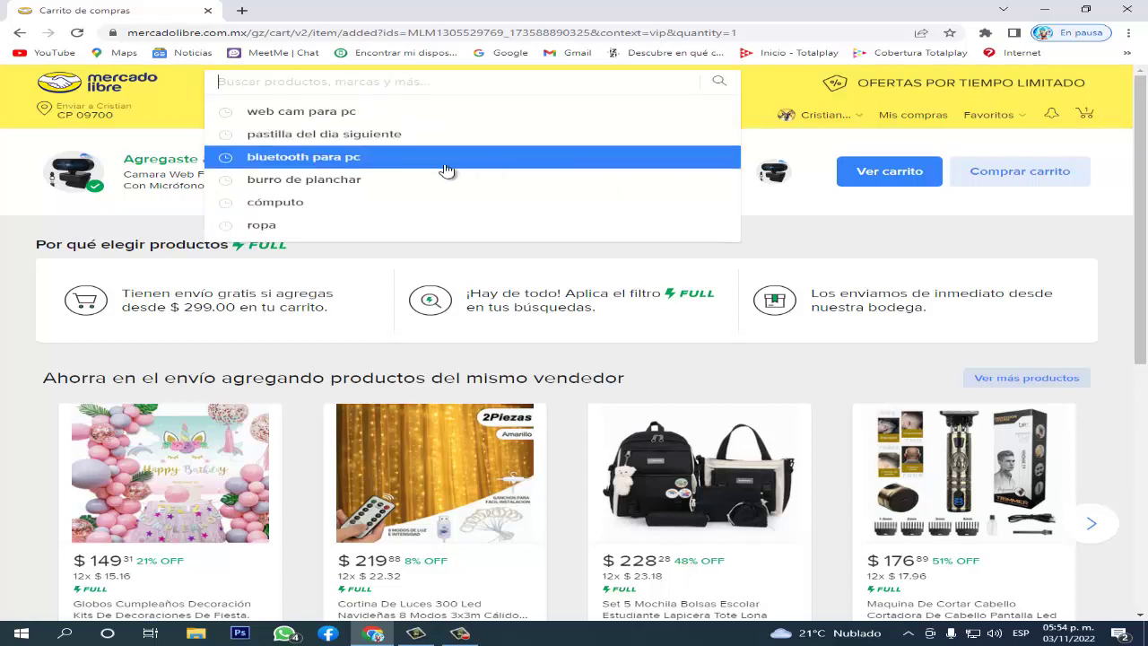
left_click(289, 160)
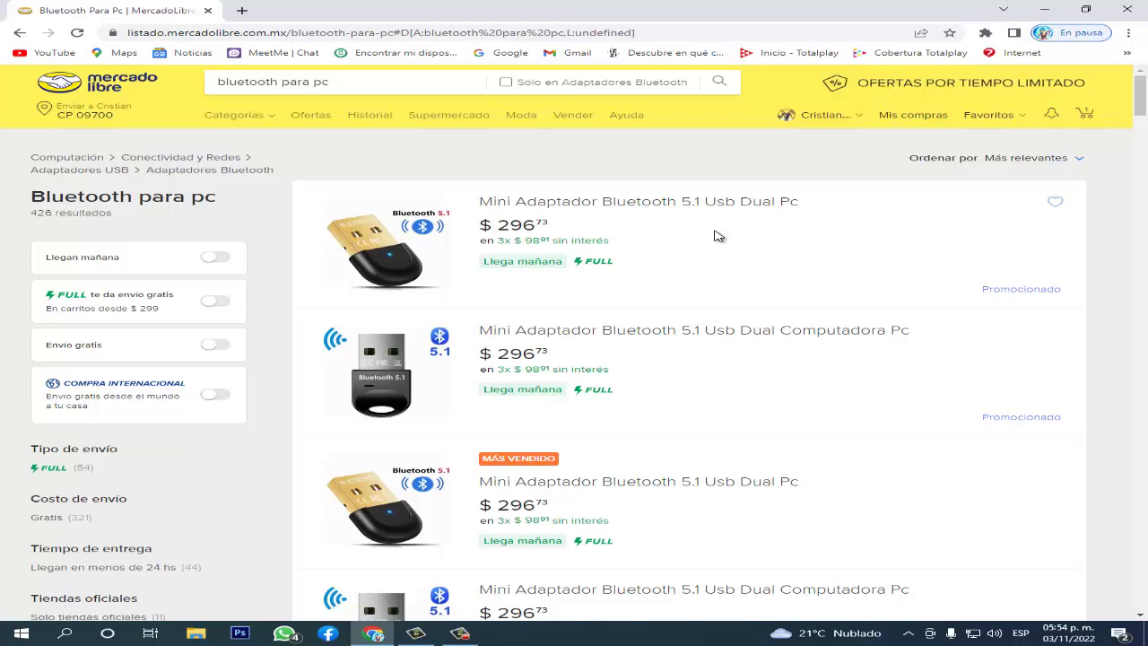
scroll(718, 236, "down", 3)
scroll(717, 236, "up", 3)
scroll(717, 235, "down", 2)
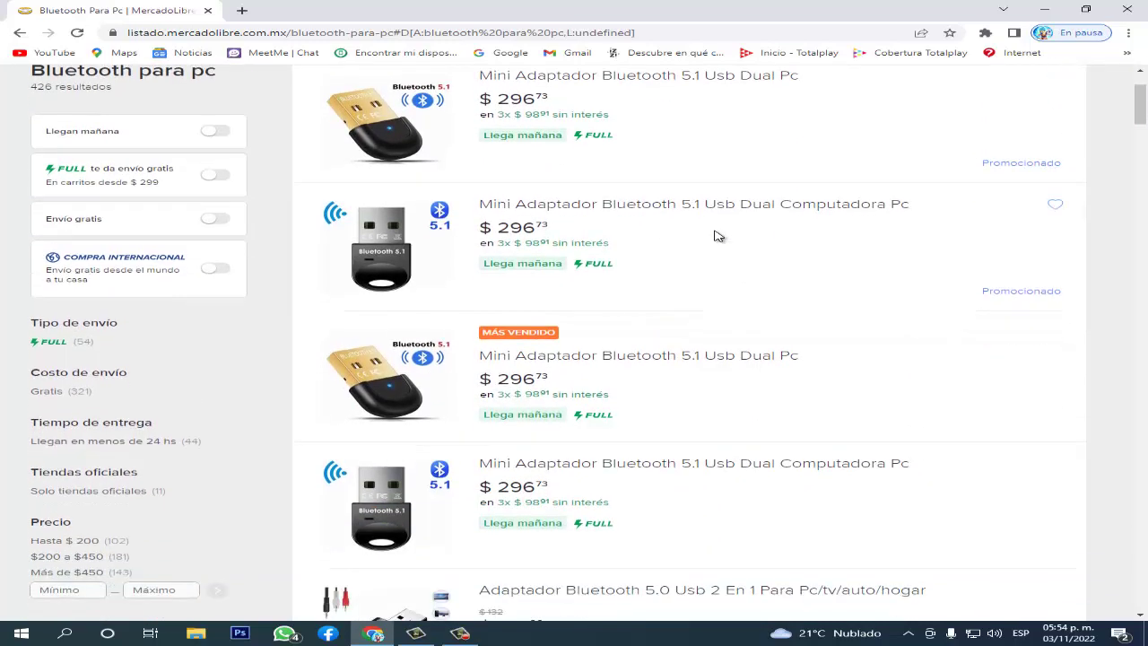
scroll(718, 236, "down", 2)
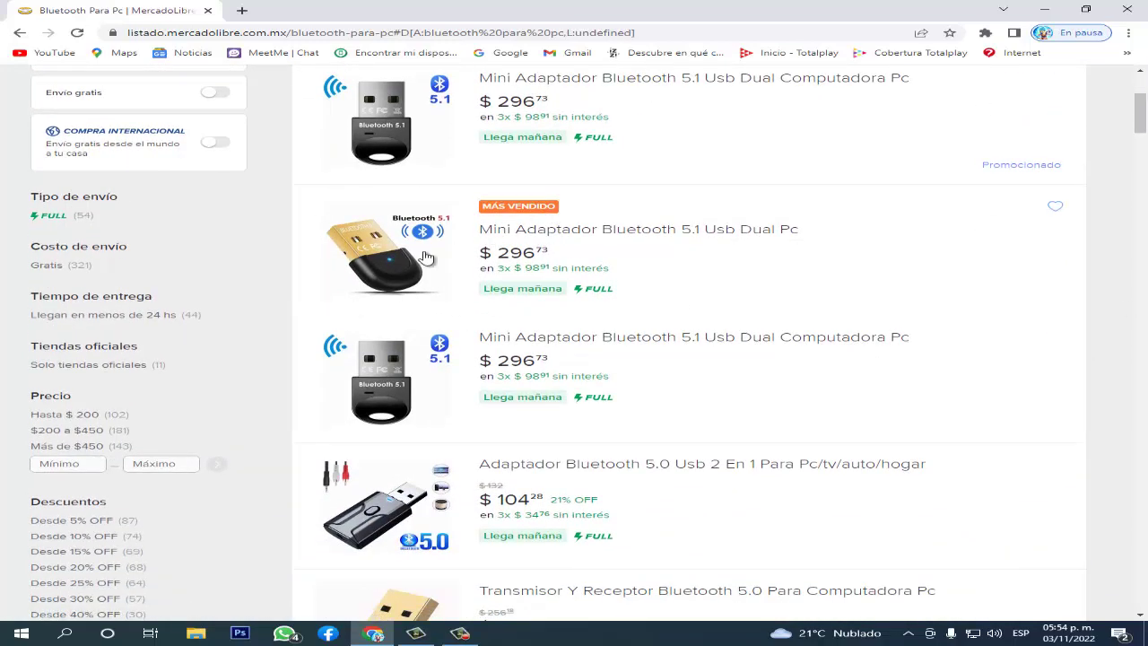
Step: Open the best-selling "Mini Adaptador Bluetooth 5.1 Usb Dual Pc" listing, dismiss the FULL notice and view the product photos
left_click(399, 267)
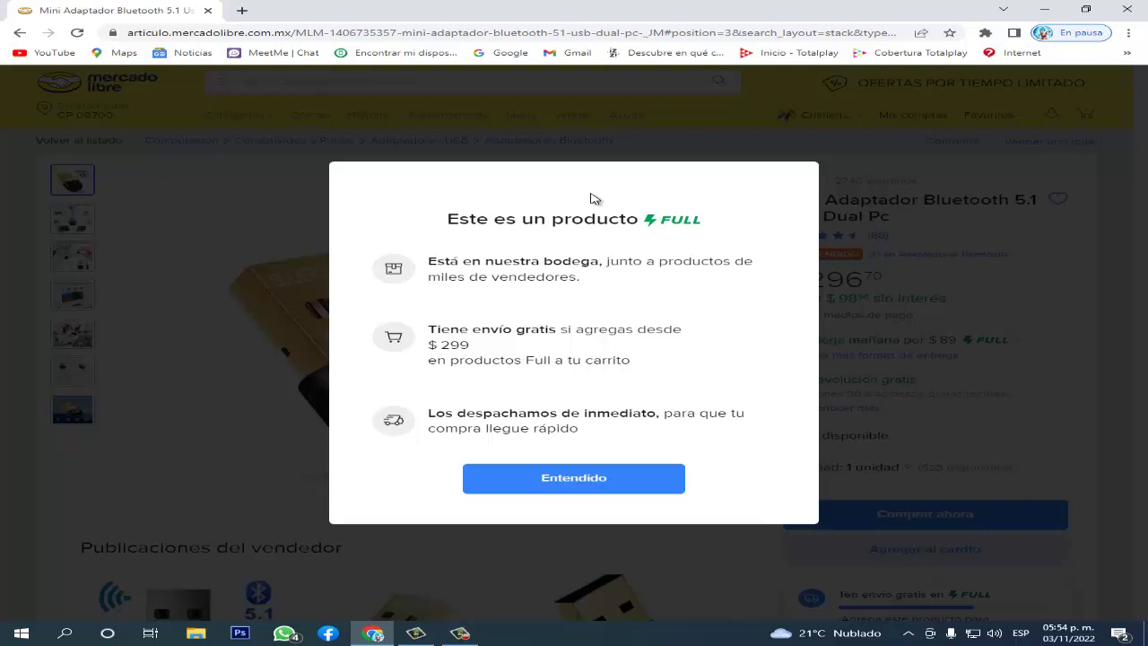
left_click(602, 496)
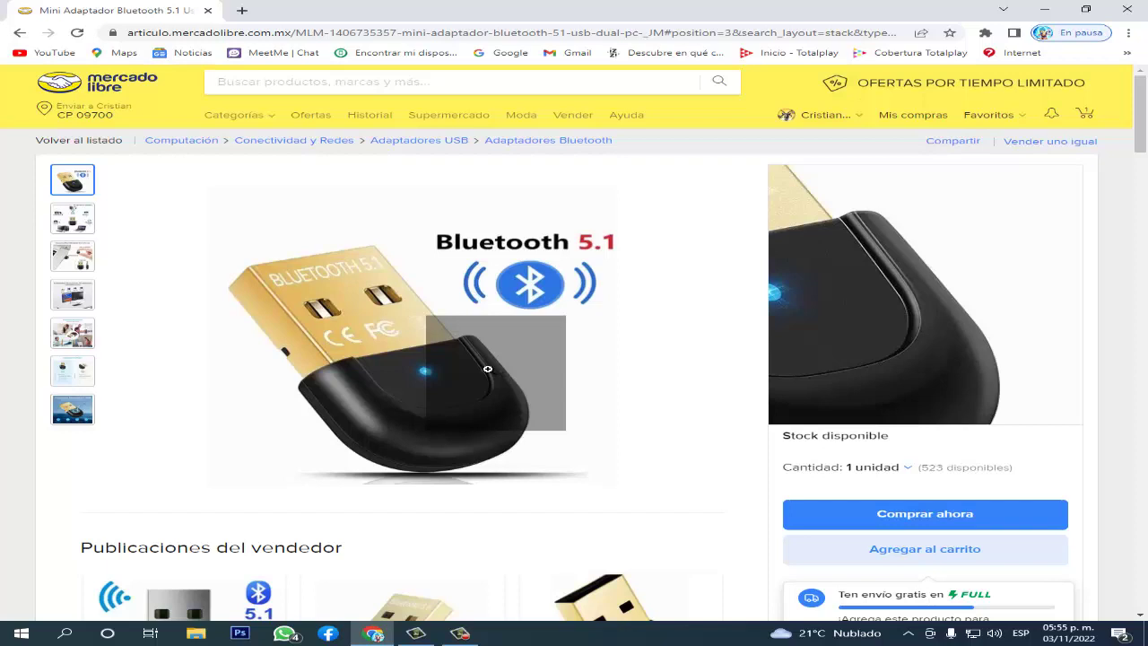
left_click(70, 223)
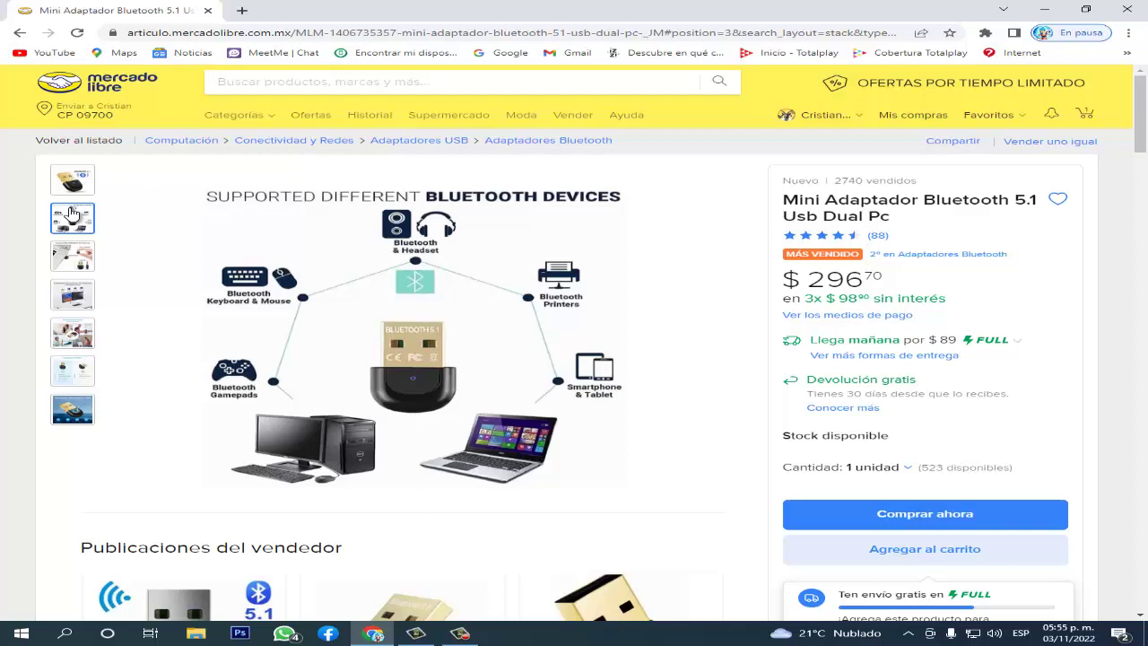
mouse_move(76, 287)
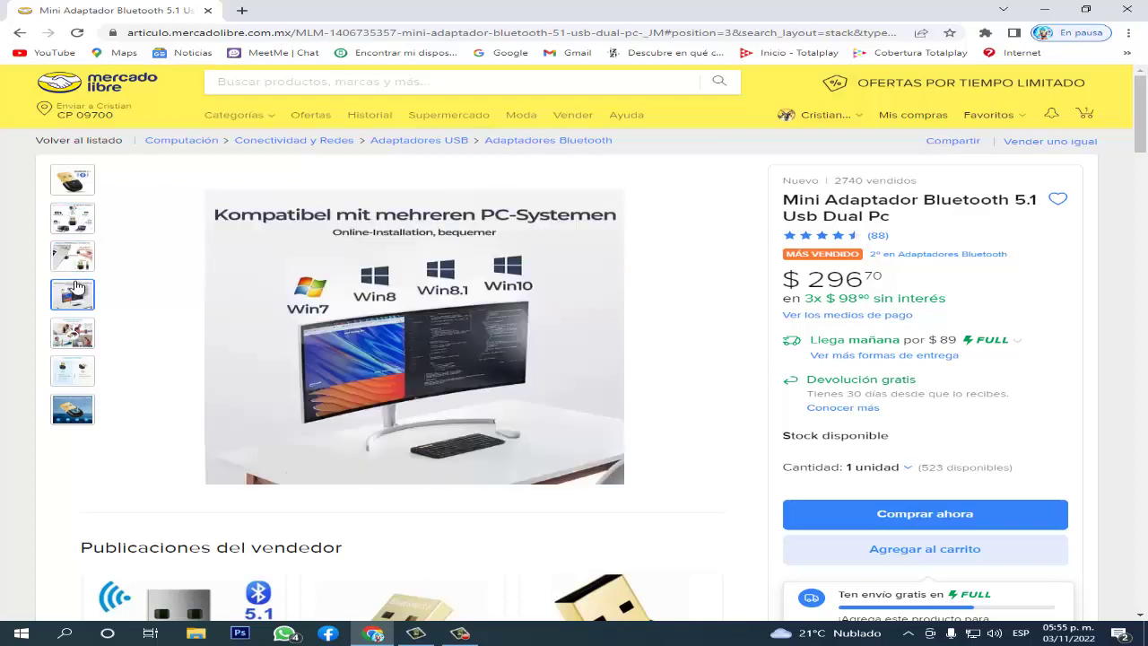
mouse_move(74, 330)
mouse_move(215, 294)
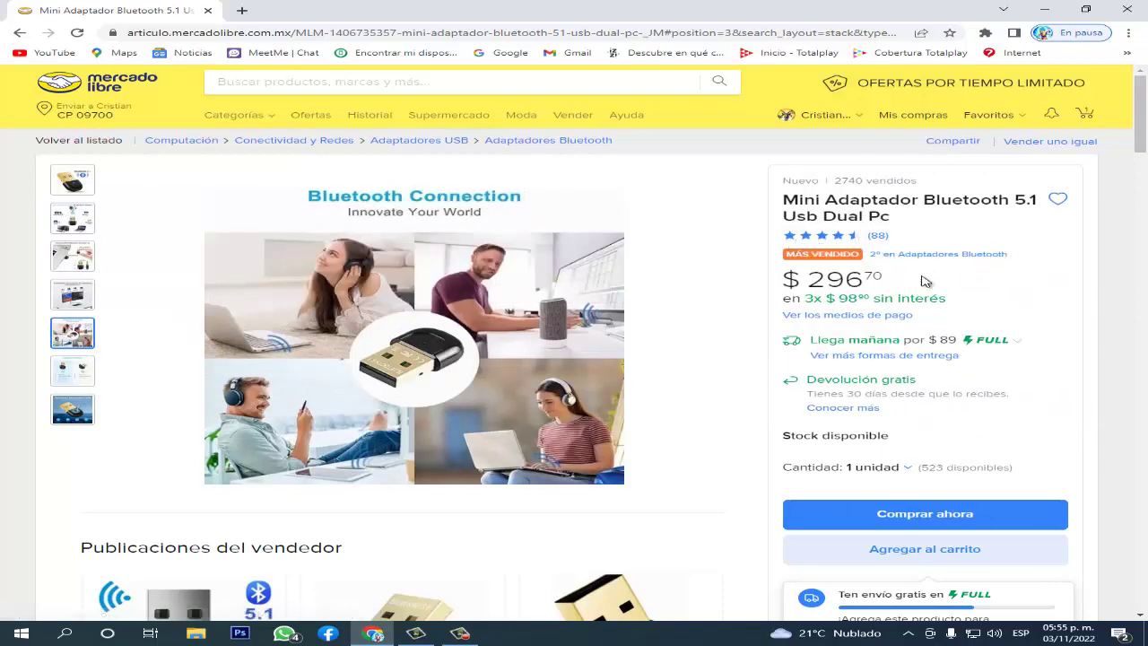
Step: Examine the Bluetooth adapter listing's price, delivery and purchase options, the seller's other publications and the seller information
scroll(924, 282, "down", 1)
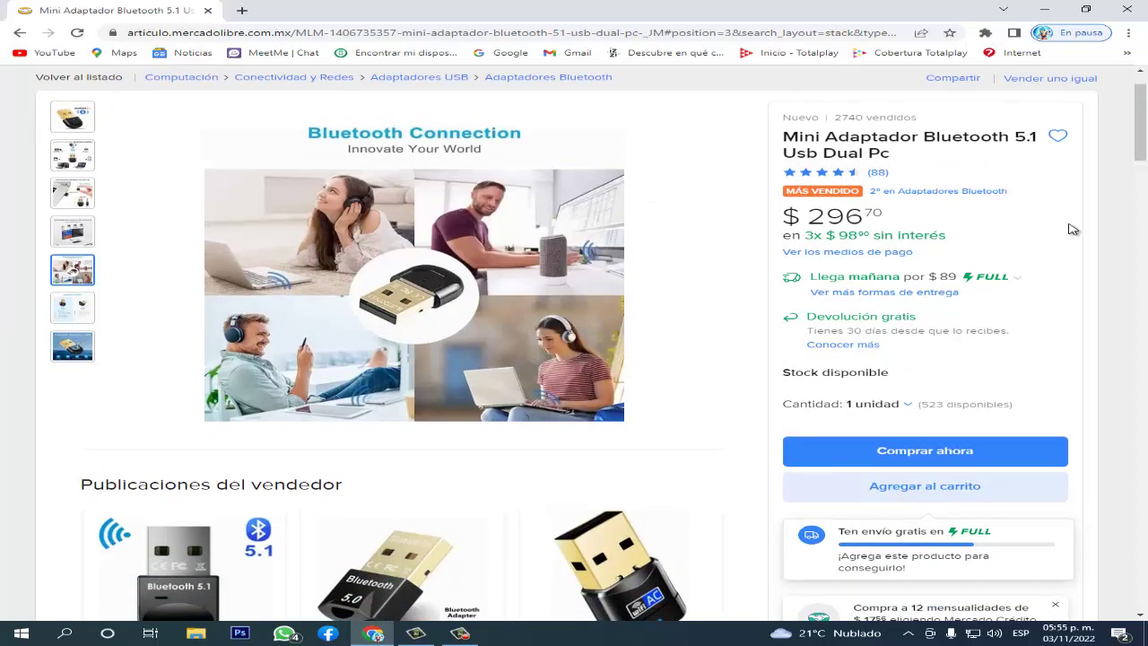
scroll(1098, 263, "down", 4)
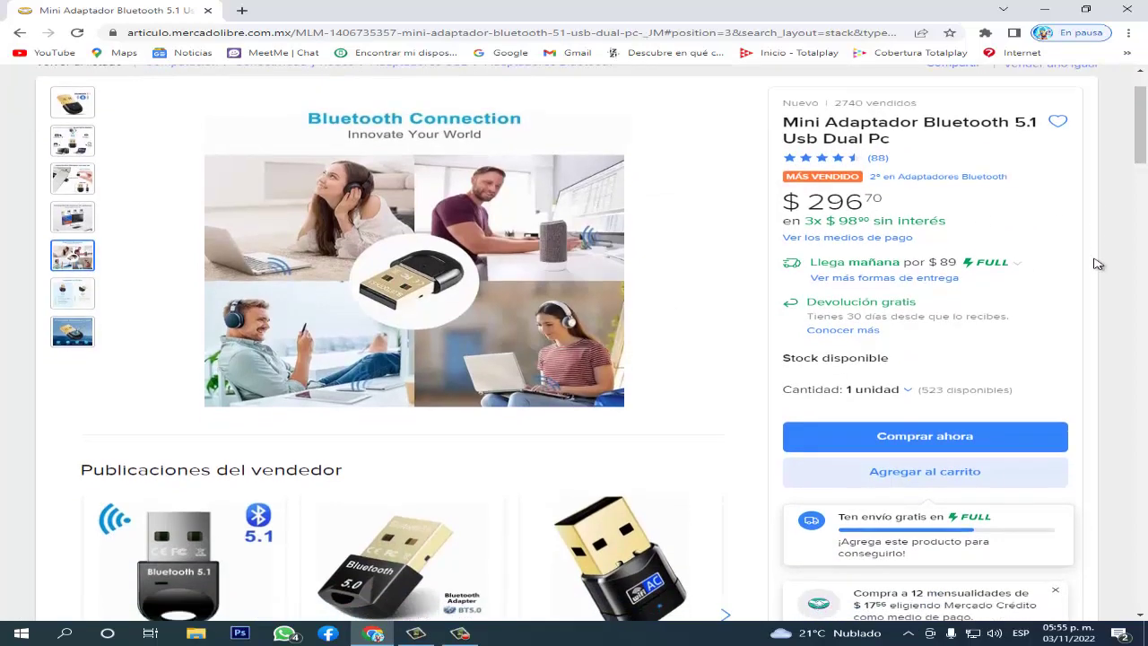
scroll(1097, 264, "down", 1)
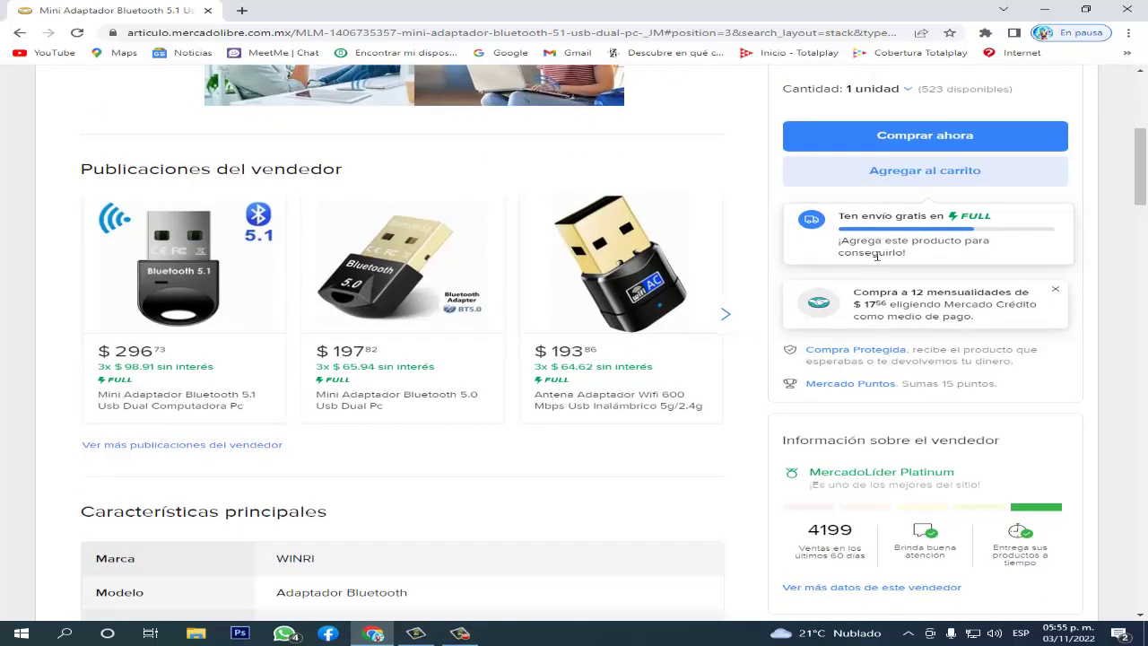
scroll(878, 255, "down", 1)
scroll(878, 255, "down", 1)
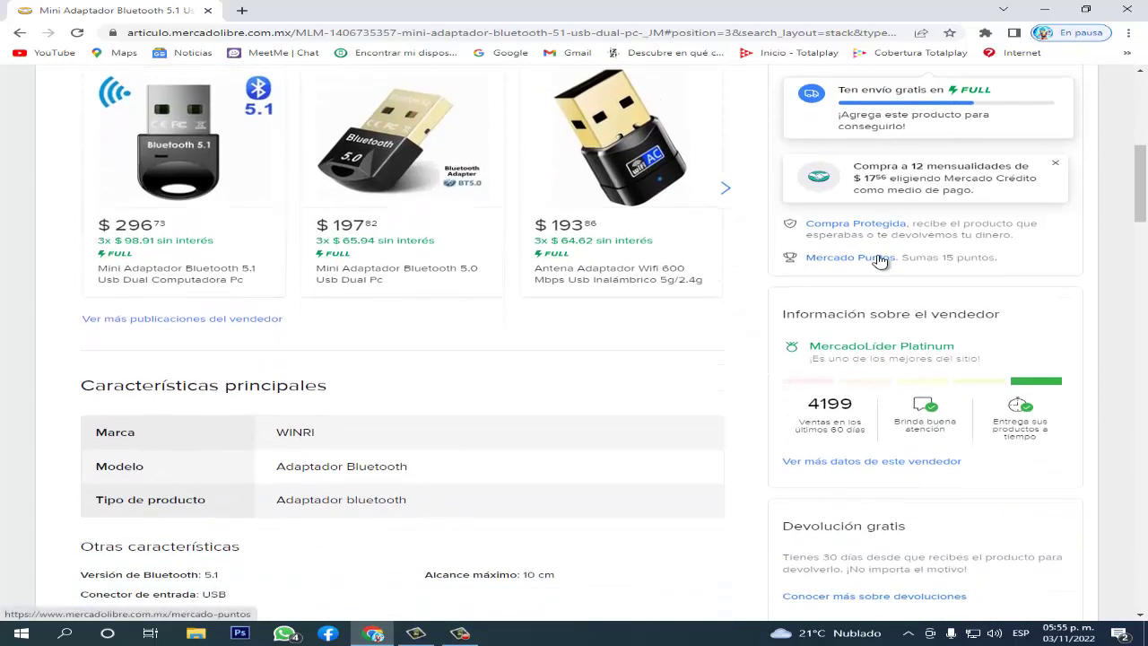
scroll(880, 260, "up", 4)
scroll(813, 260, "down", 2)
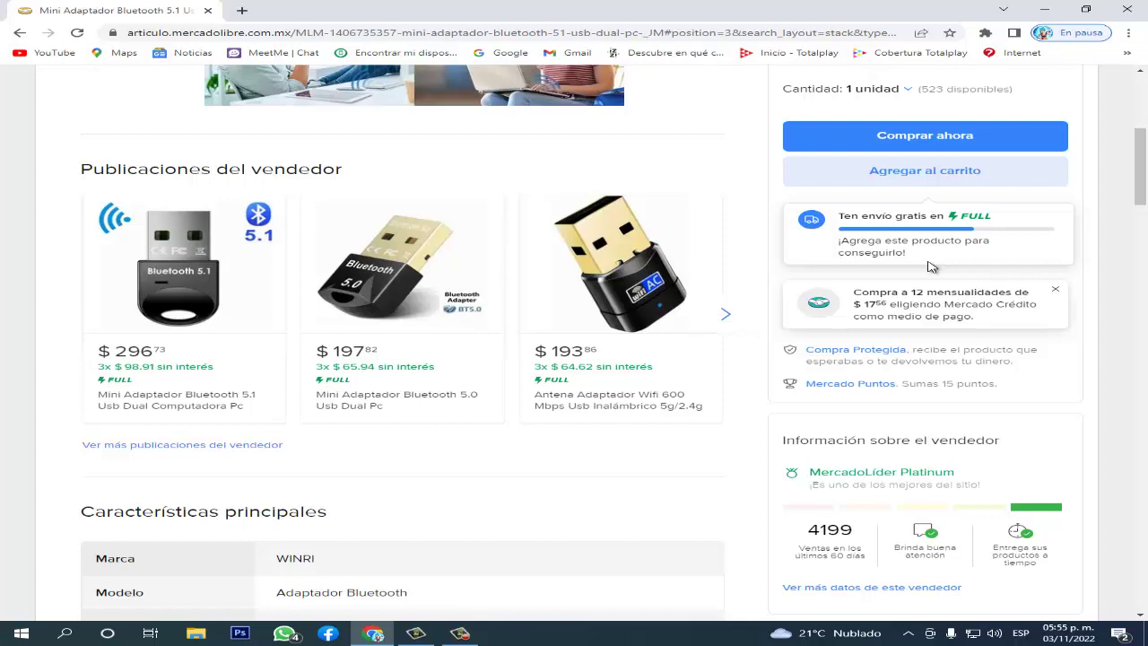
scroll(930, 266, "down", 4)
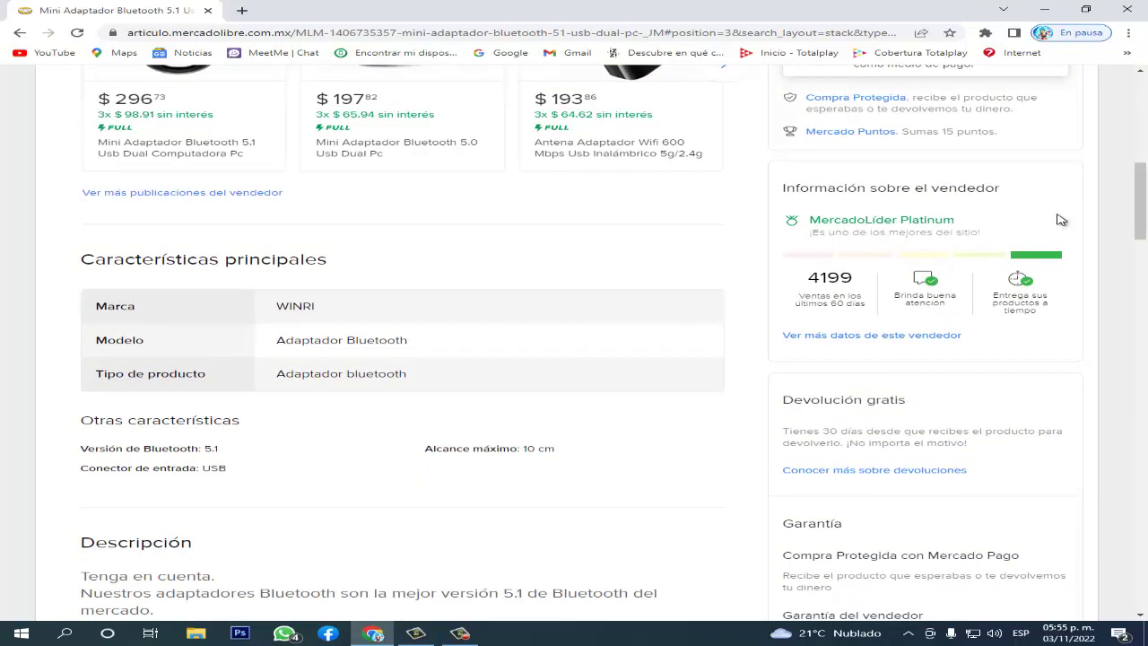
scroll(1061, 220, "down", 1)
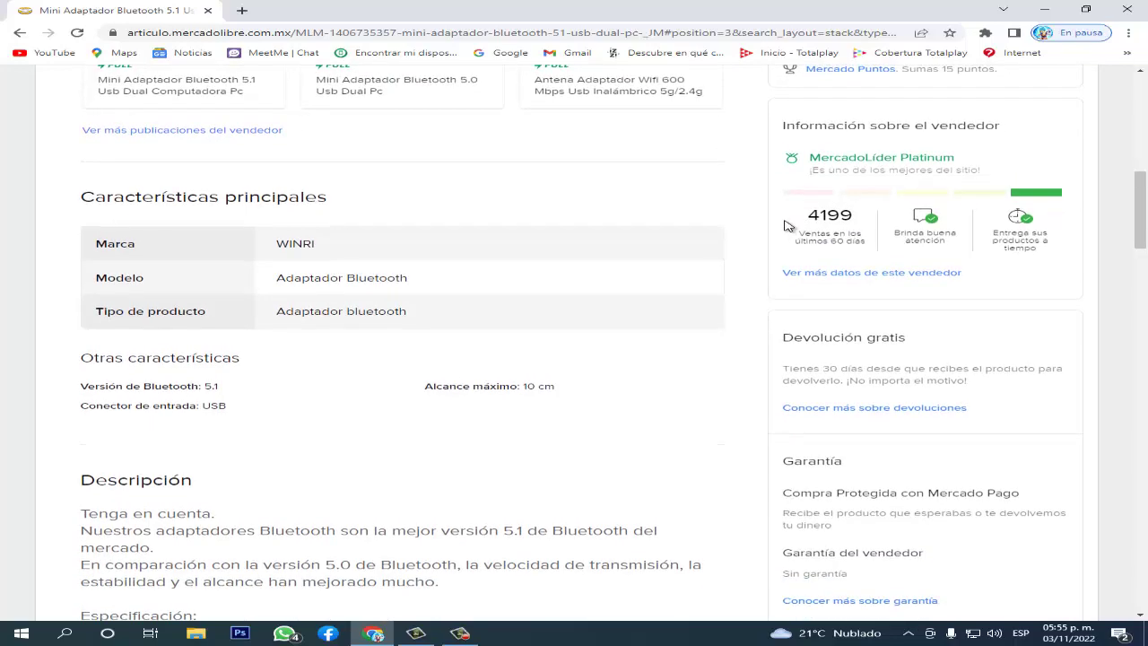
scroll(787, 225, "up", 2)
scroll(788, 225, "down", 2)
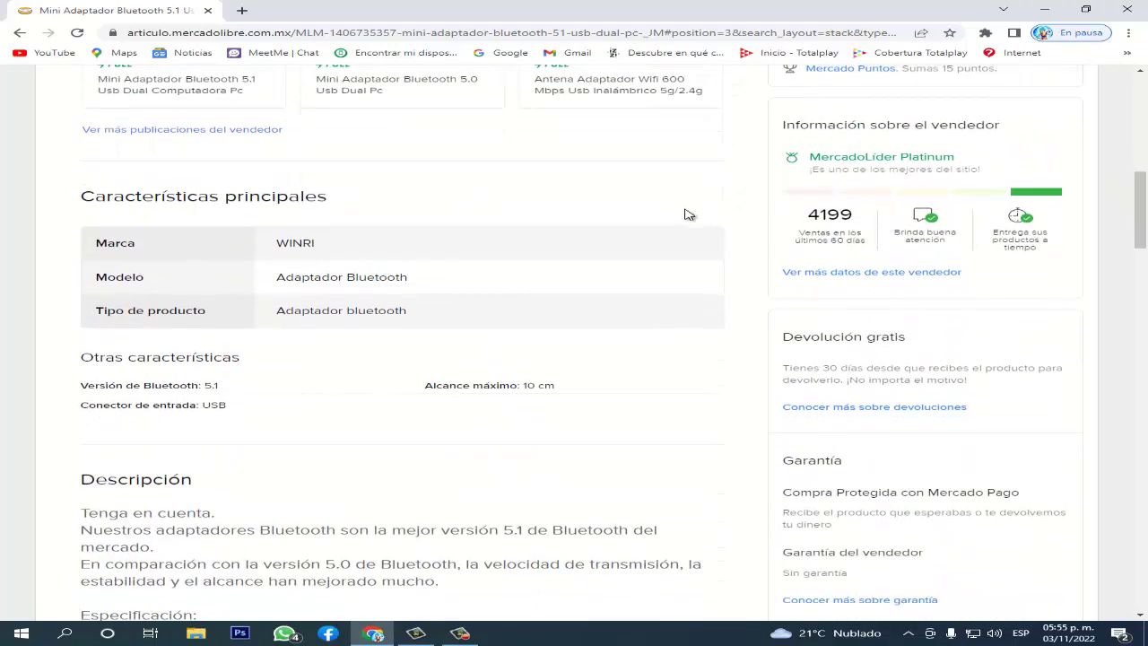
Step: Review the WINRIMX seller profile's reputation, location and buyer opinions, and return to the adapter listing
left_click(880, 273)
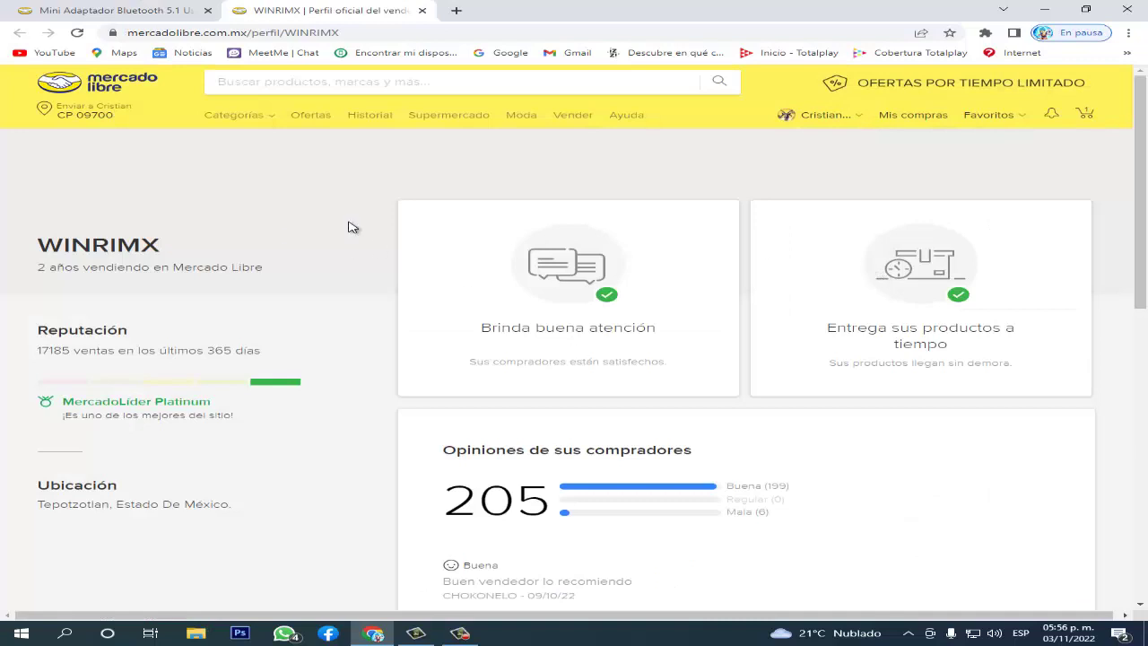
scroll(517, 239, "down", 1)
scroll(517, 239, "down", 1)
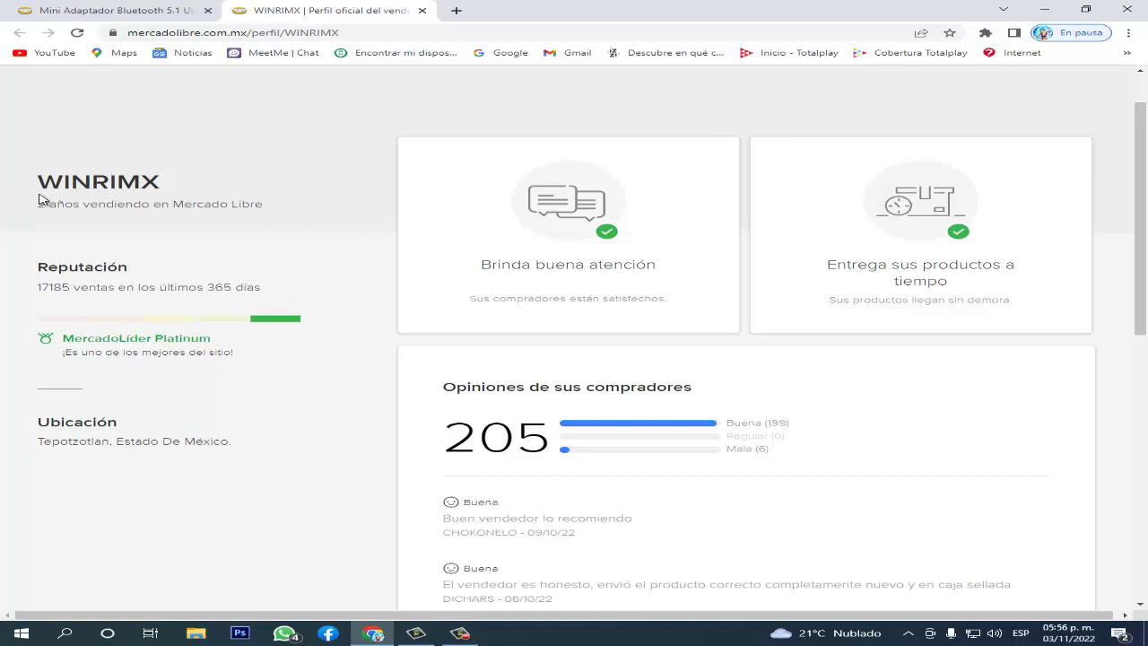
scroll(389, 233, "down", 1)
scroll(389, 233, "down", 1)
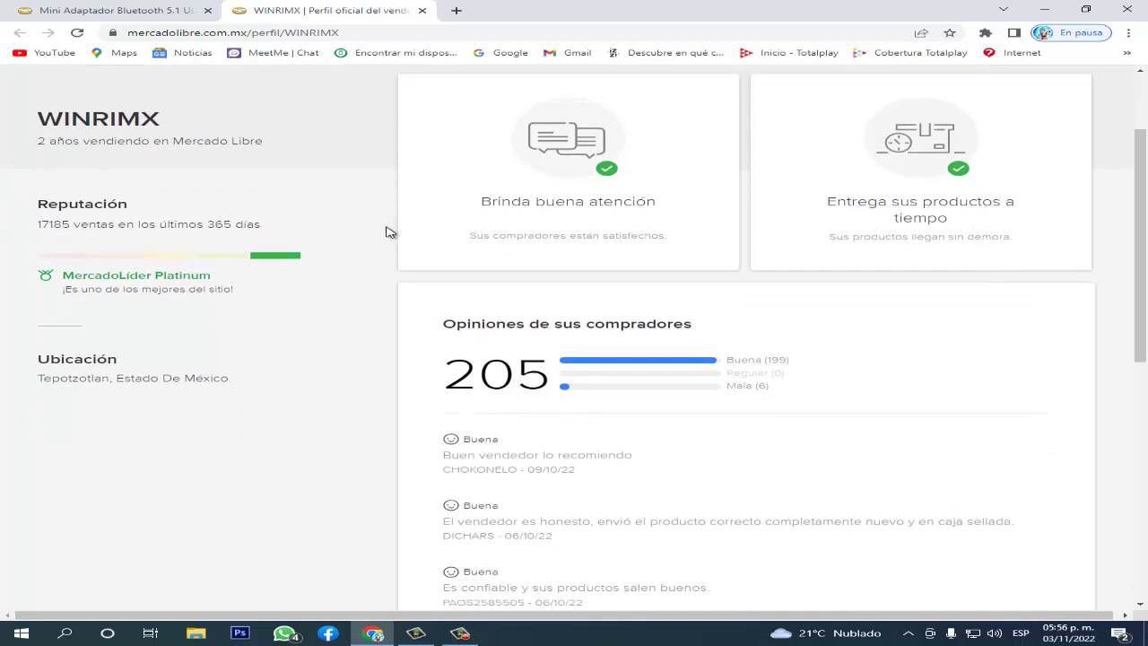
scroll(387, 233, "down", 1)
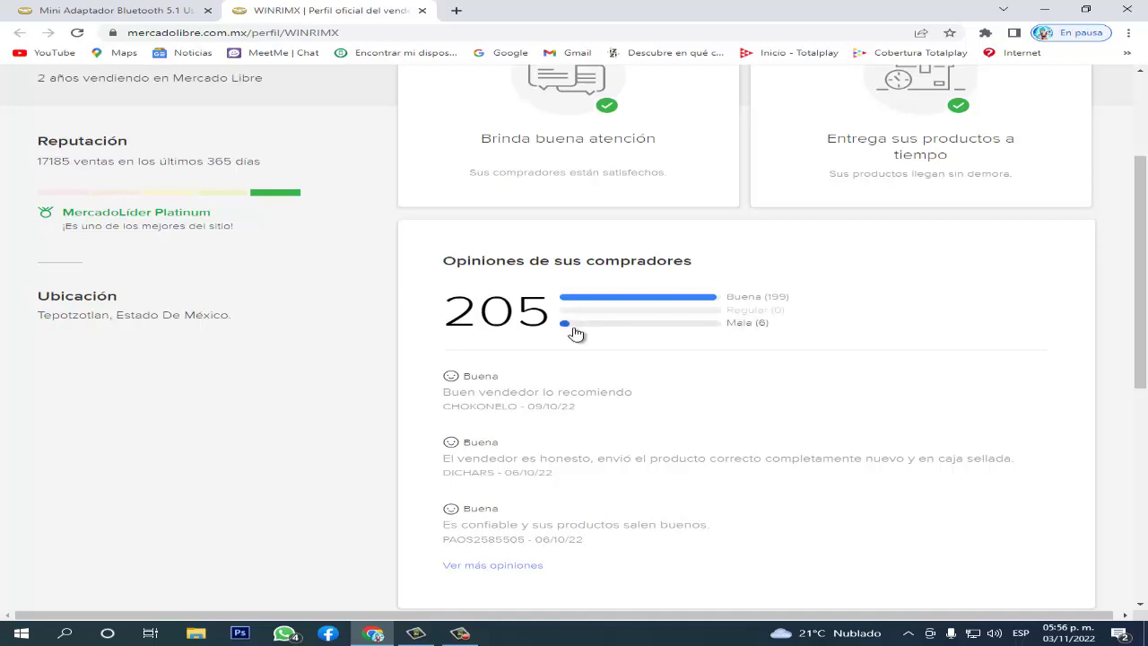
scroll(575, 333, "up", 3)
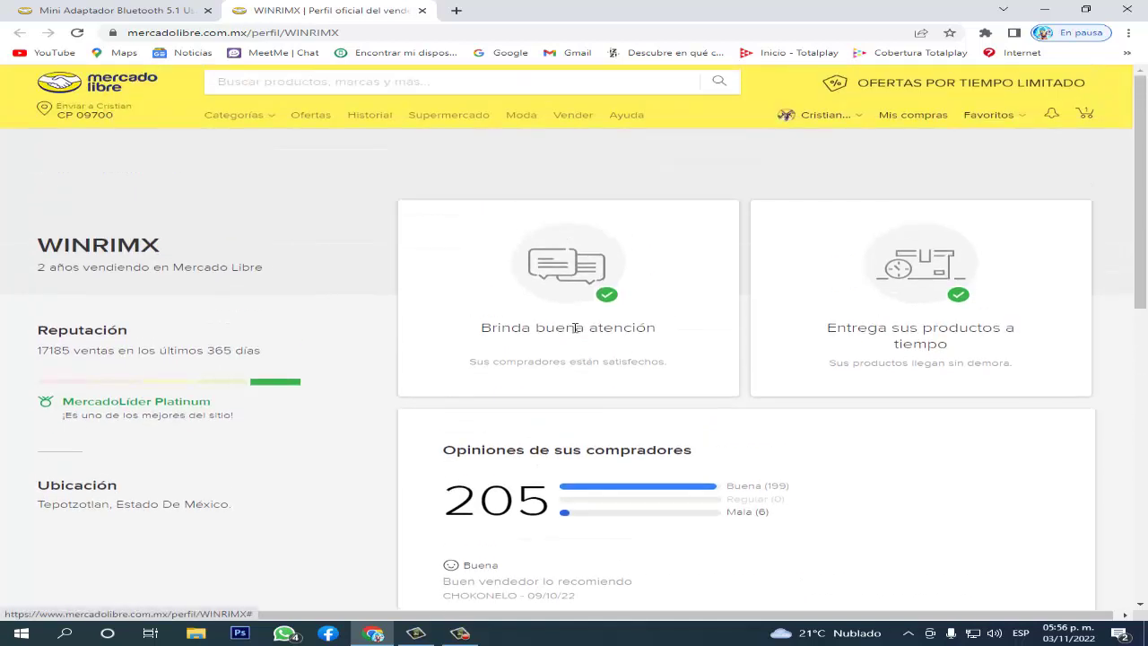
left_click(421, 10)
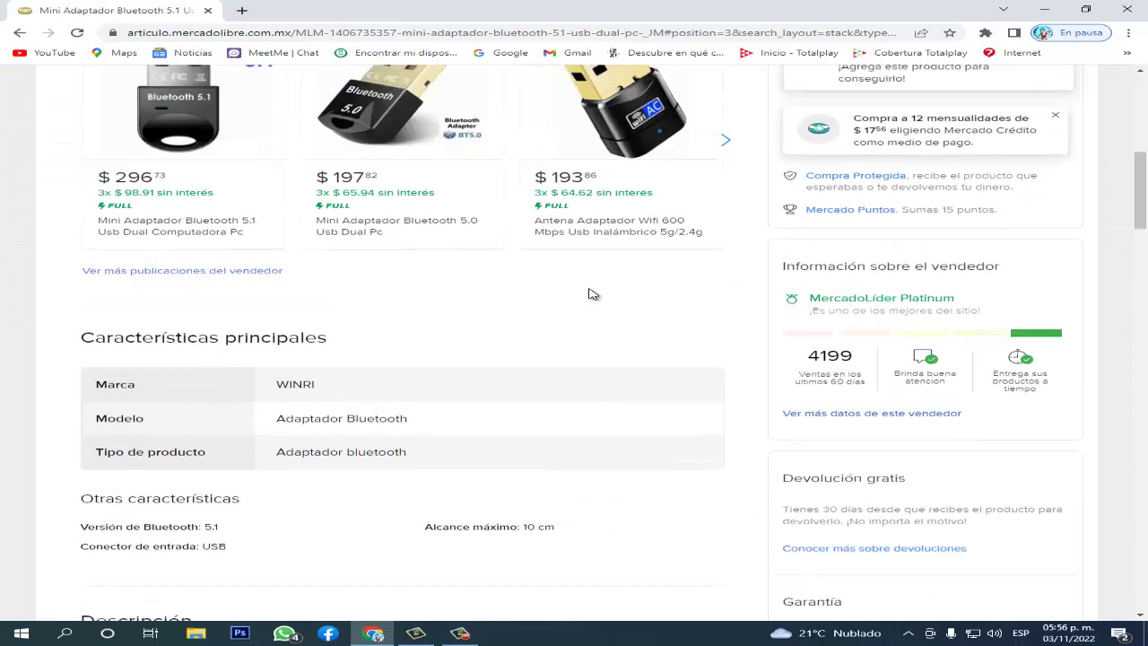
Step: Read the Bluetooth adapter's main characteristics and description, including specifications, compatible devices, supported systems and package contents
scroll(592, 295, "up", 1)
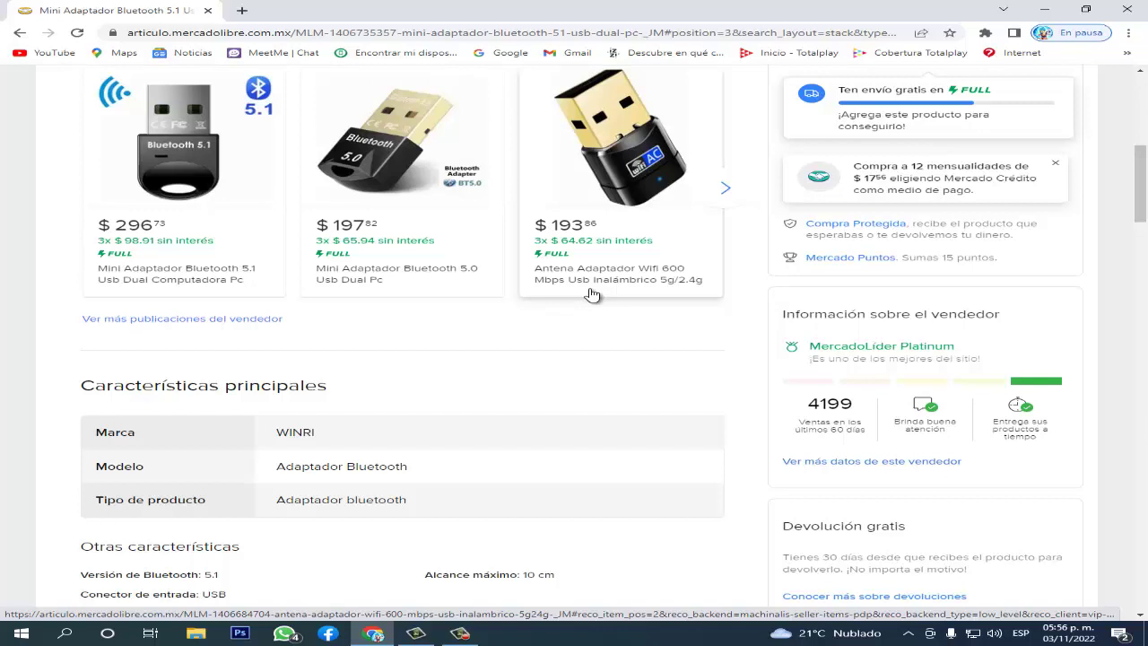
scroll(545, 276, "down", 1)
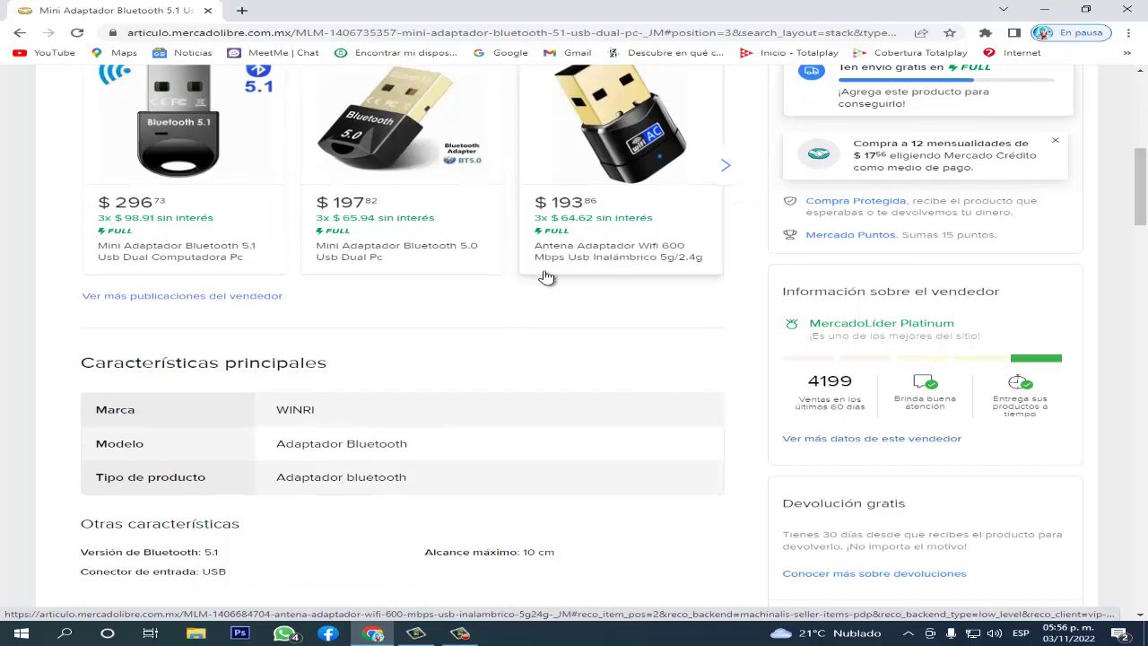
scroll(545, 276, "down", 2)
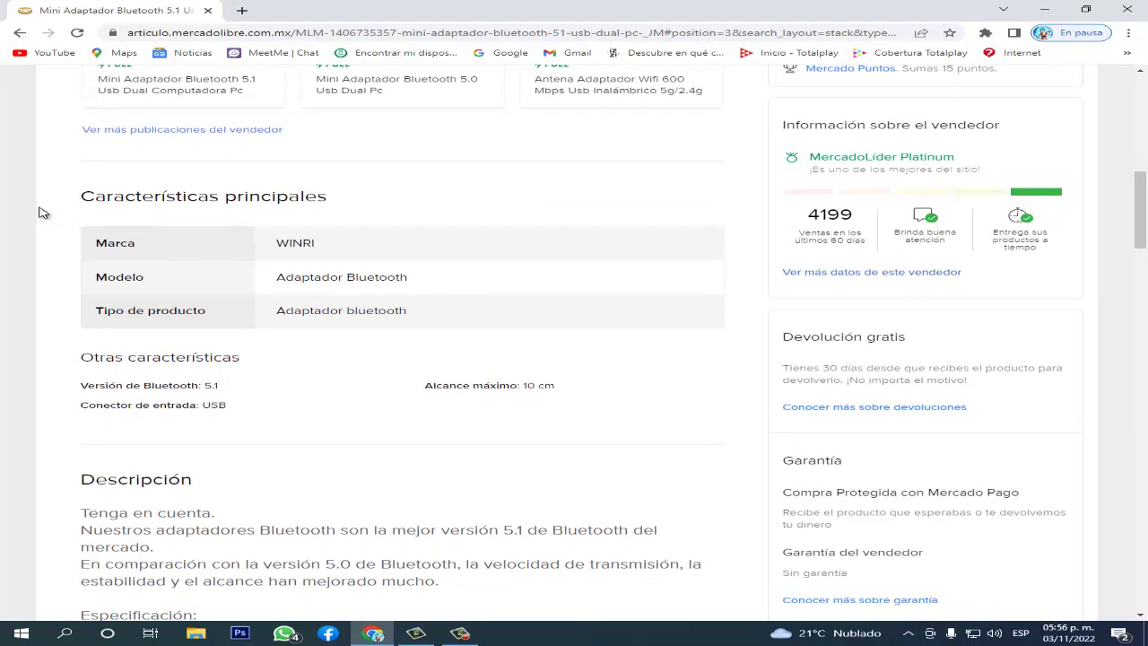
scroll(341, 259, "down", 2)
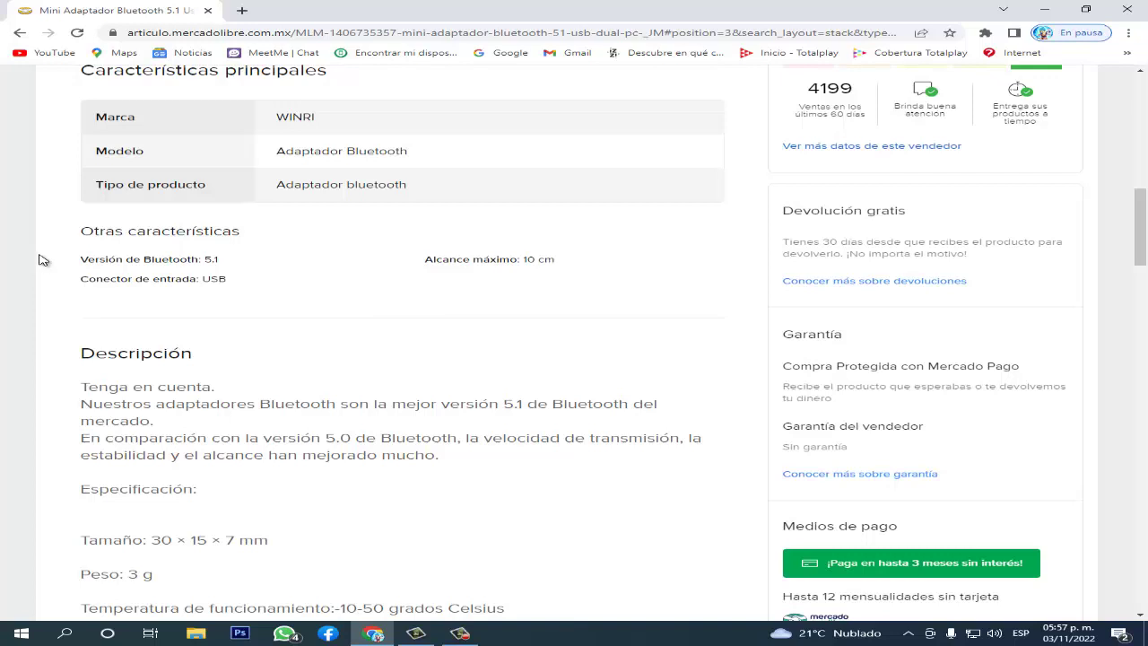
scroll(114, 281, "down", 2)
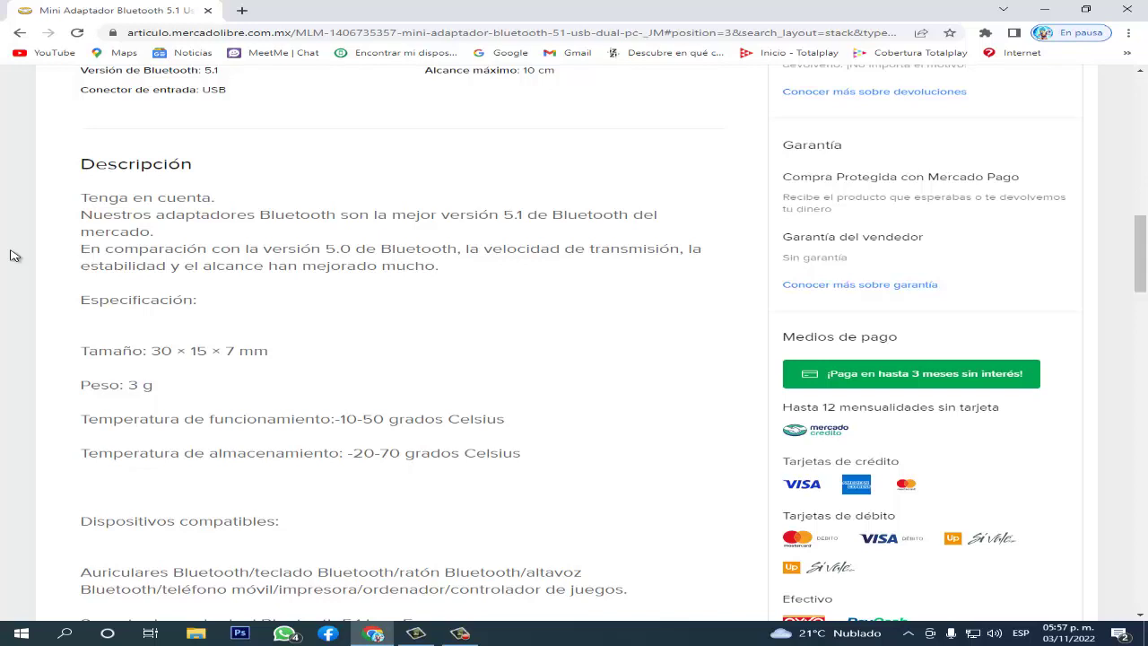
scroll(13, 256, "down", 1)
scroll(14, 256, "down", 1)
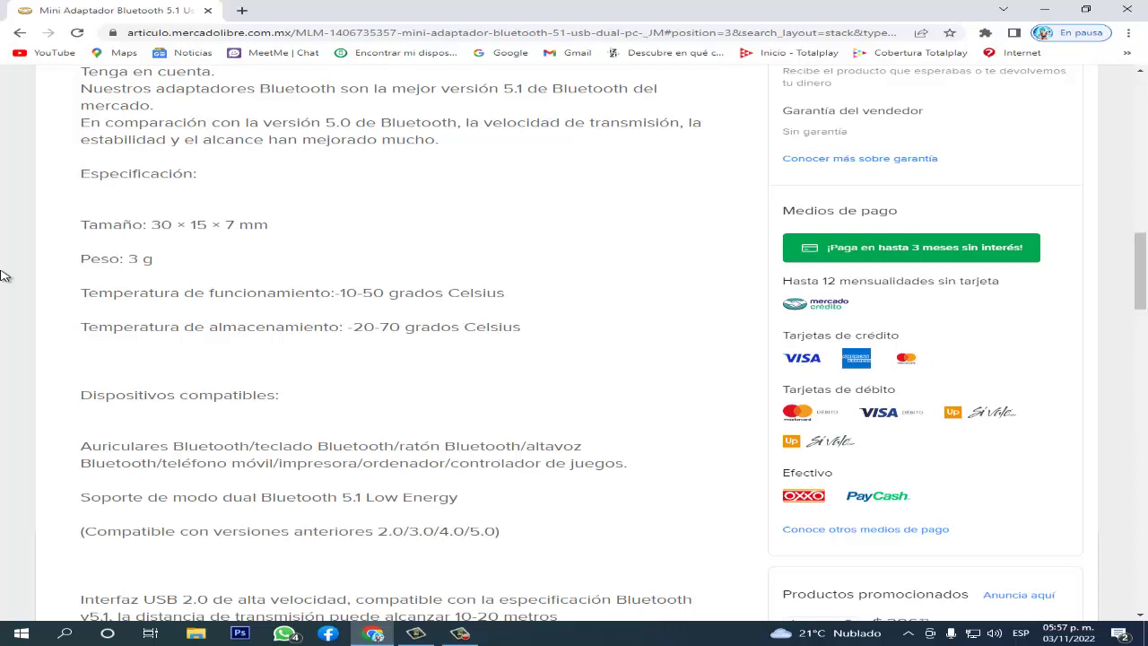
scroll(5, 276, "down", 2)
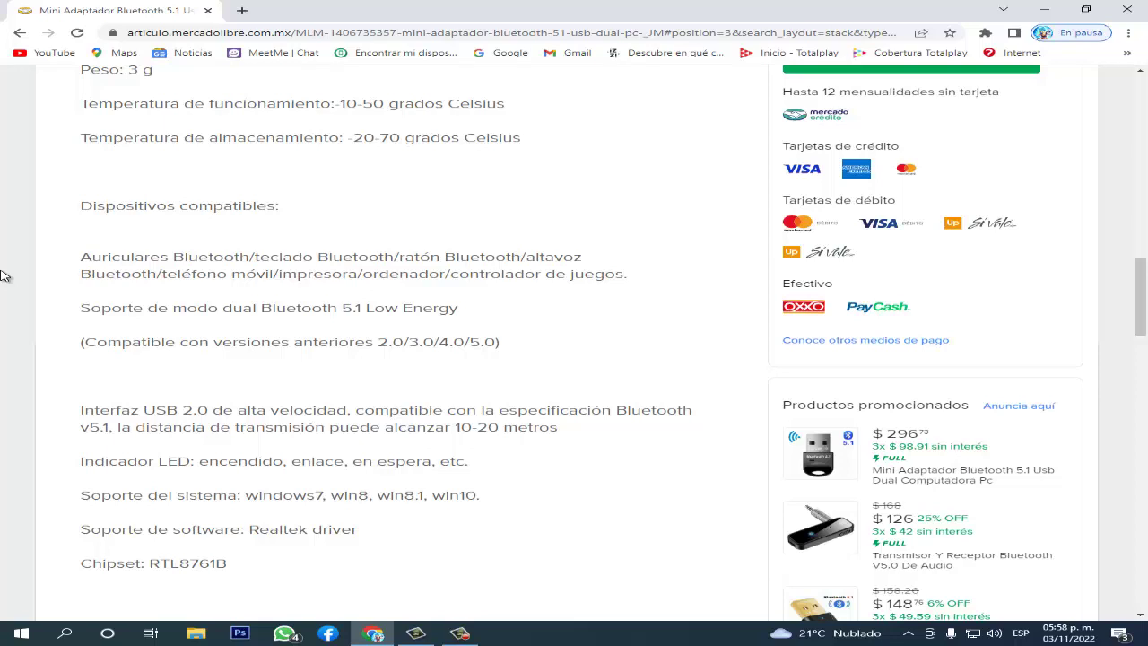
scroll(4, 276, "down", 2)
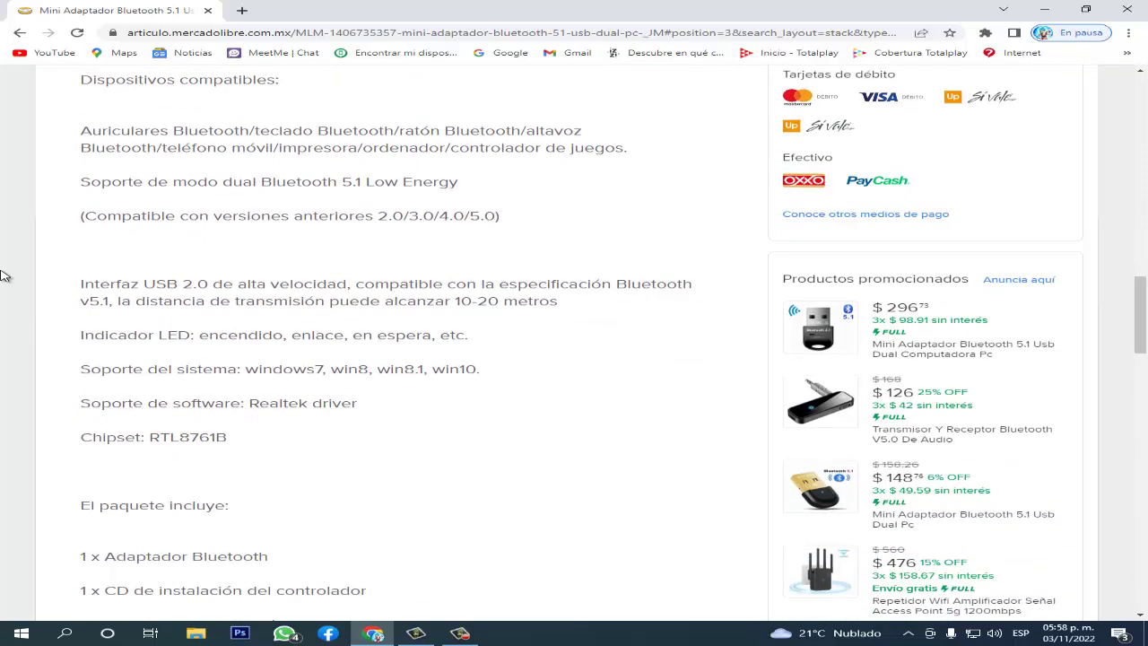
scroll(5, 275, "down", 1)
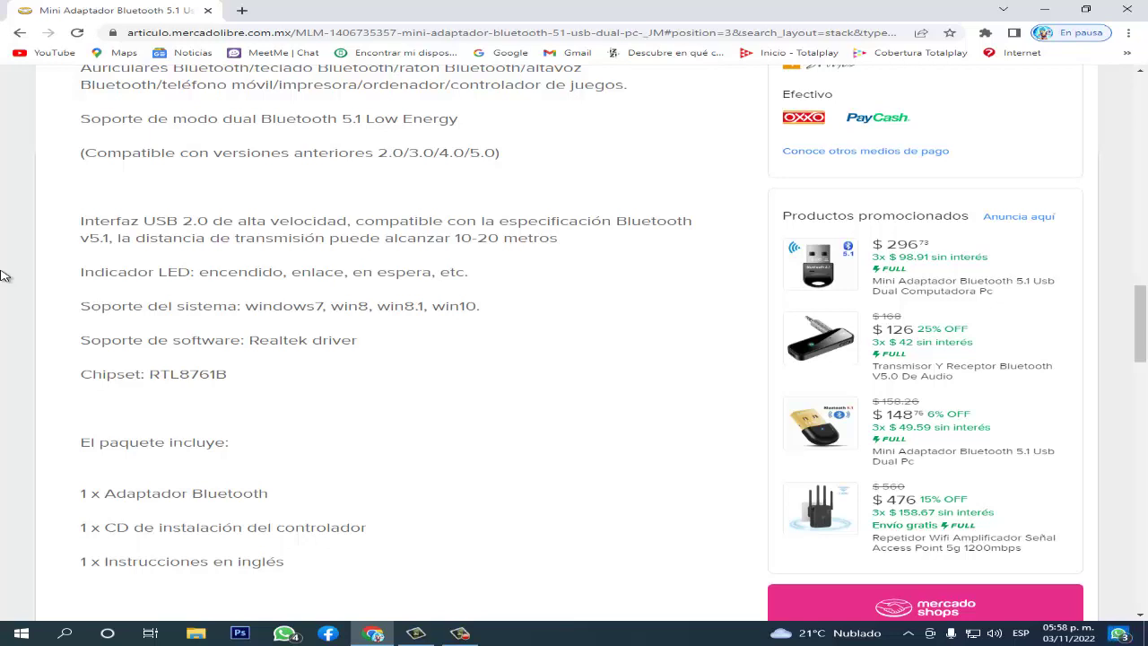
scroll(18, 273, "down", 1)
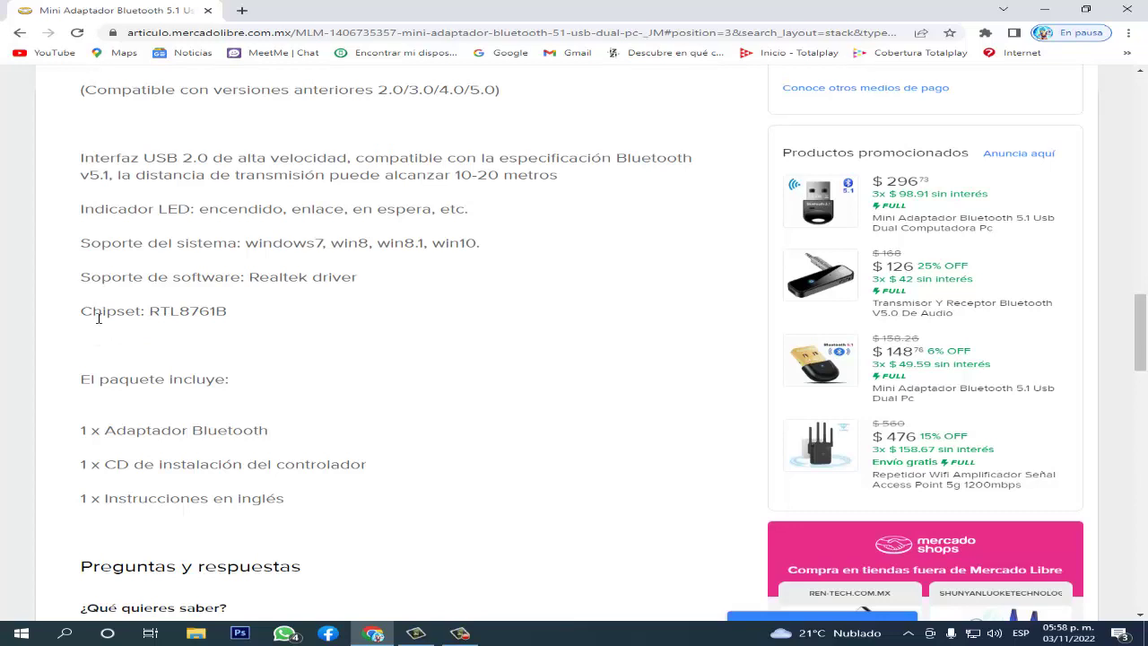
scroll(98, 317, "down", 3)
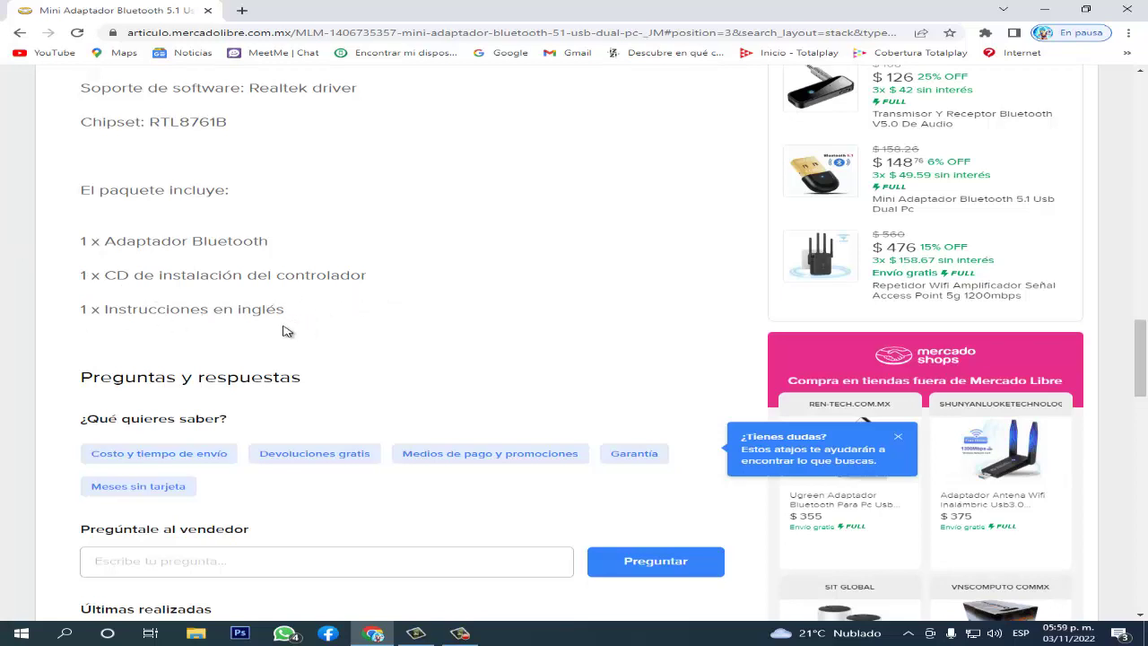
Step: Look through the buyers' questions and answers for the Bluetooth adapter and return to the listing's product photos
scroll(284, 332, "down", 1)
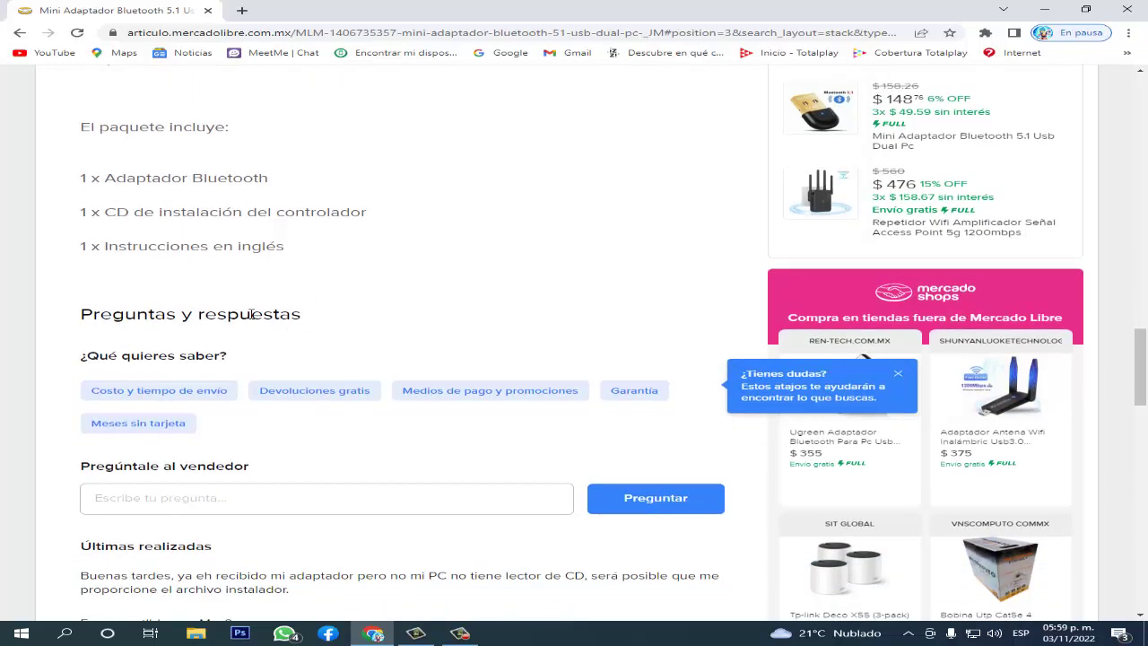
scroll(252, 314, "up", 4)
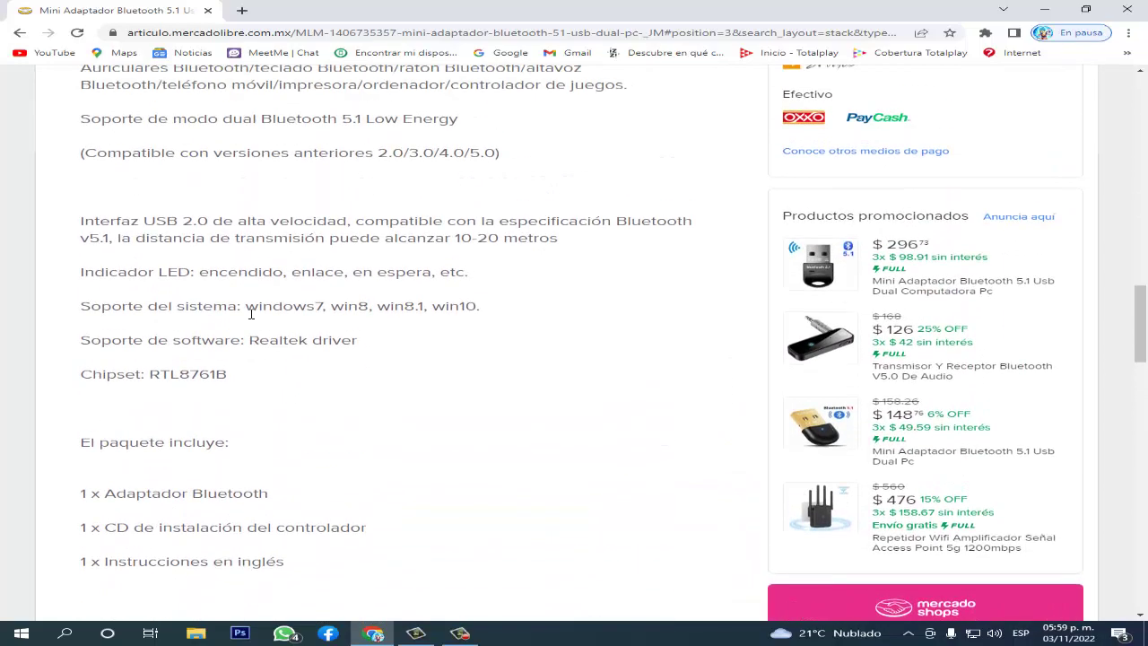
scroll(251, 313, "down", 4)
scroll(251, 313, "down", 5)
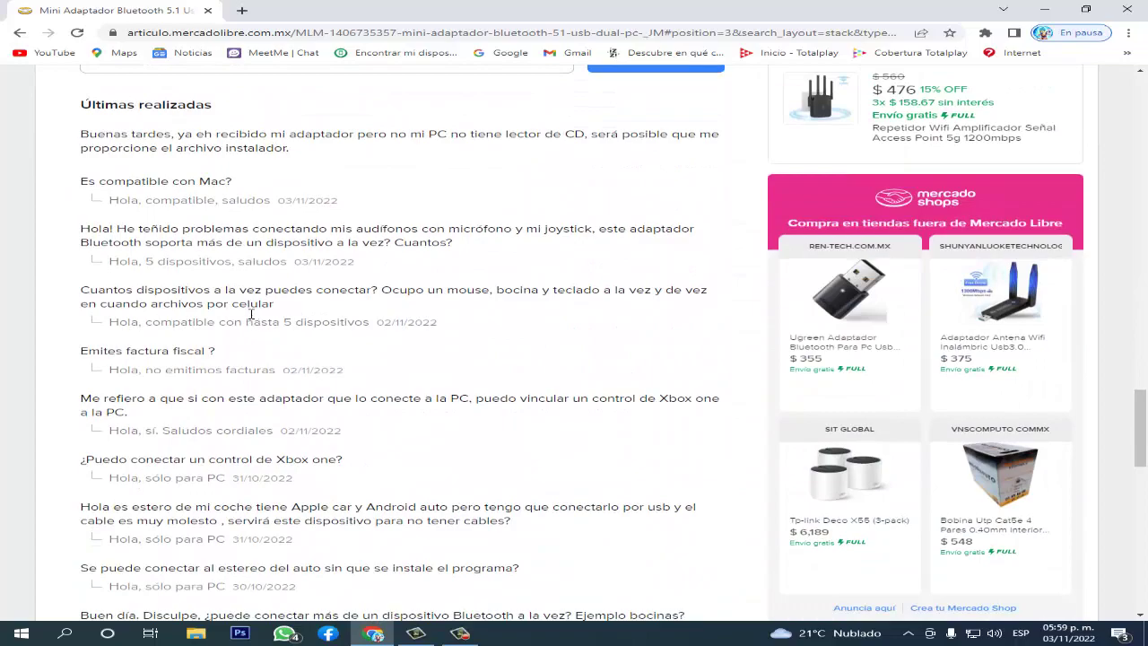
scroll(251, 314, "up", 2)
scroll(251, 314, "up", 15)
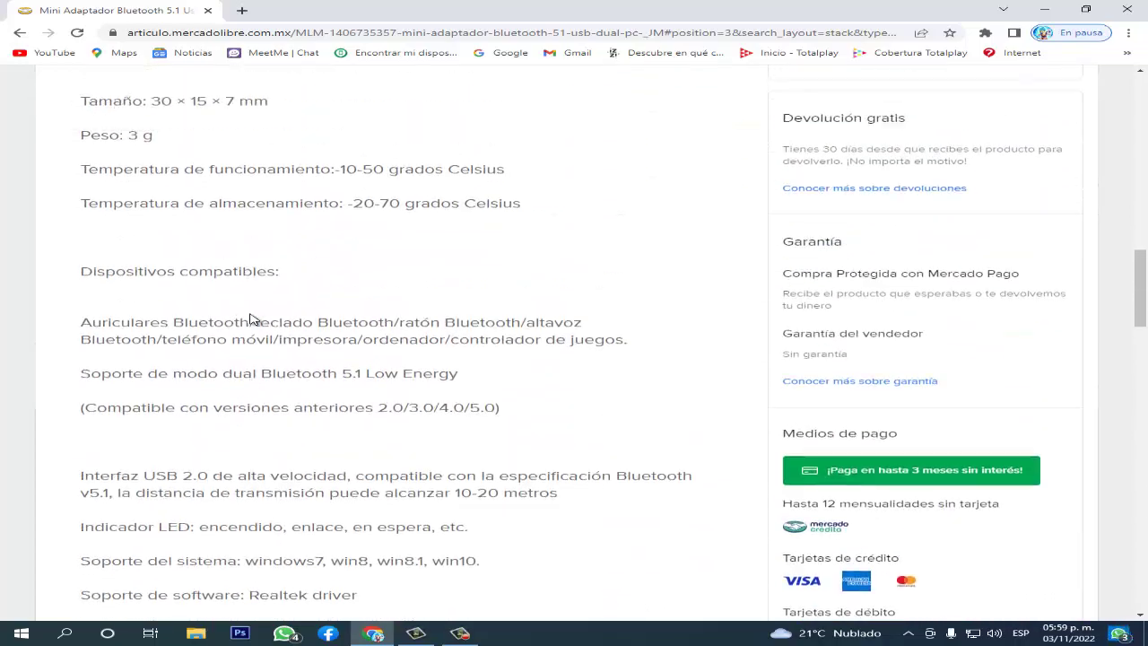
scroll(251, 314, "up", 9)
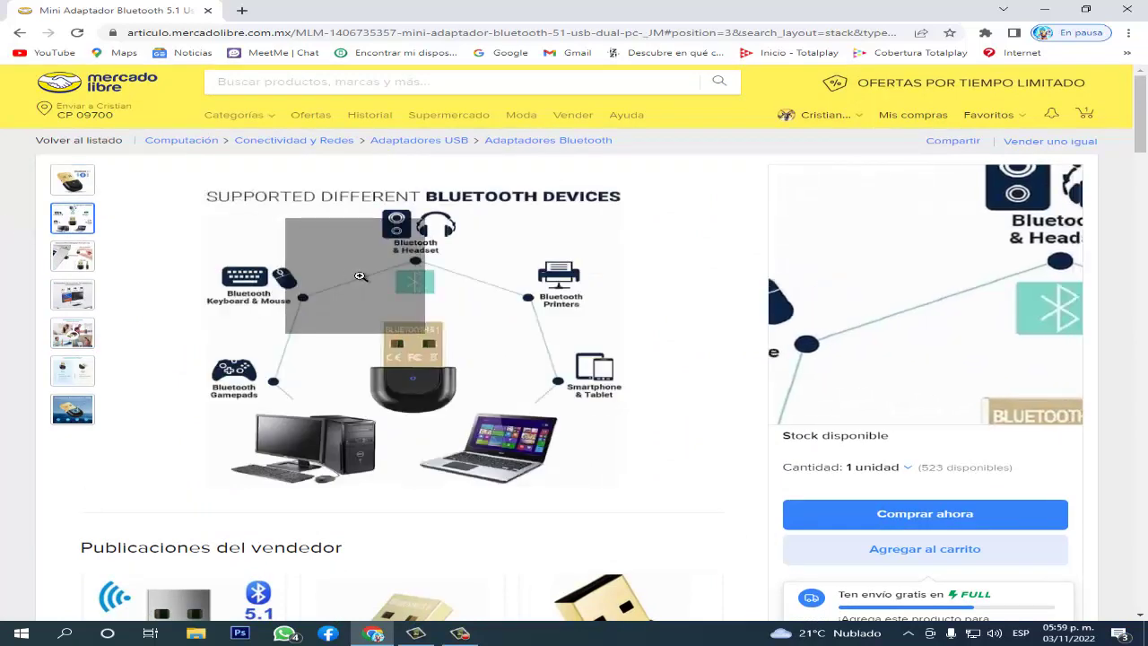
Step: Add one unit of the Mini Adaptador Bluetooth 5.1 Usb Dual Pc to the cart
scroll(948, 238, "down", 2)
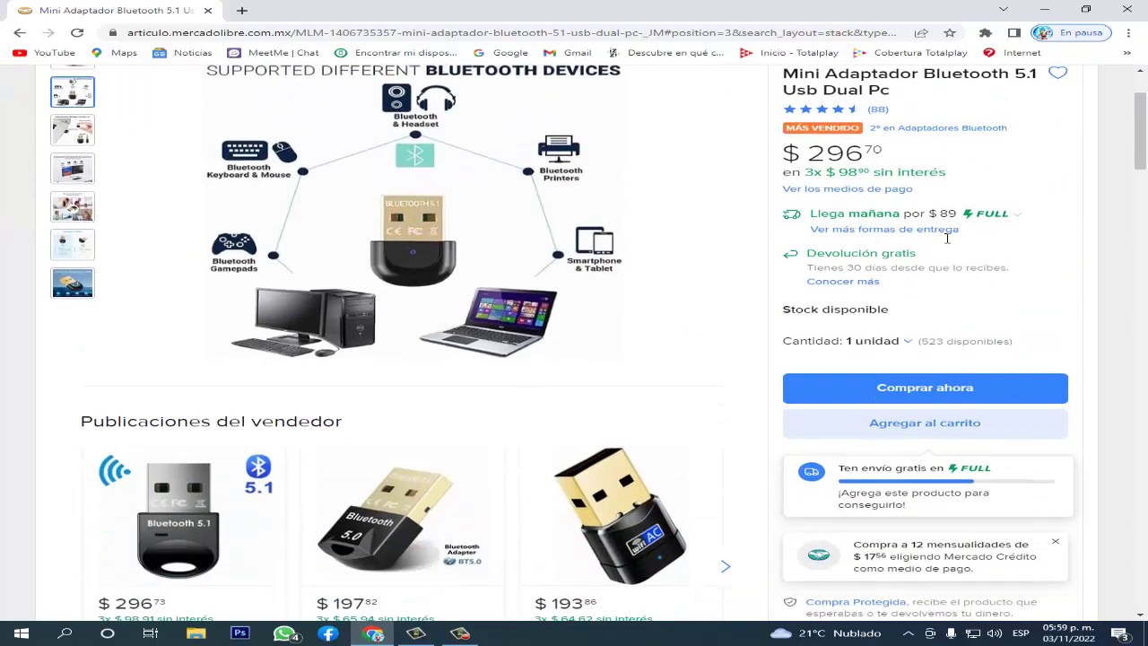
scroll(947, 238, "down", 2)
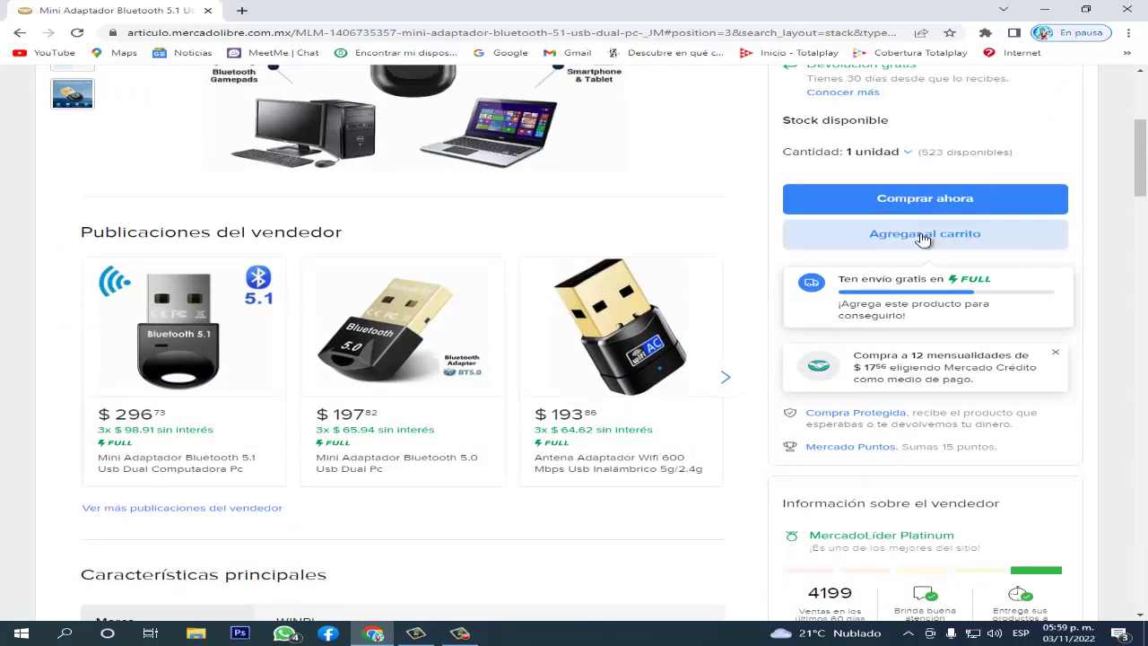
left_click(924, 235)
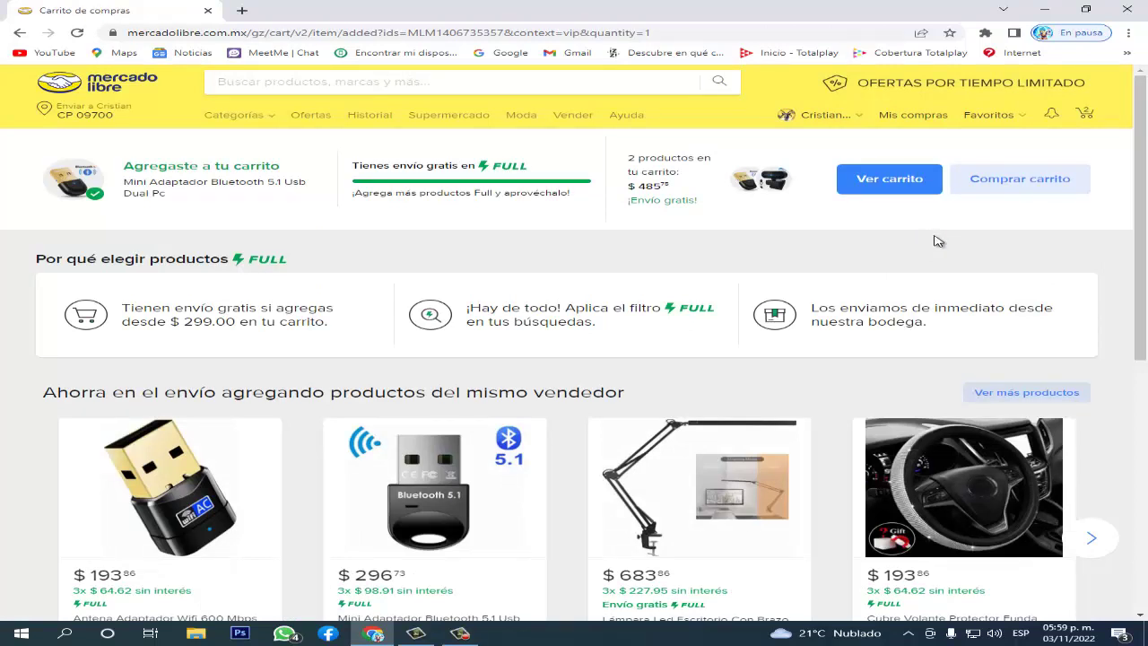
Step: Open the cart, review its products, and start buying only the webcam with home delivery for tomorrow
left_click(875, 179)
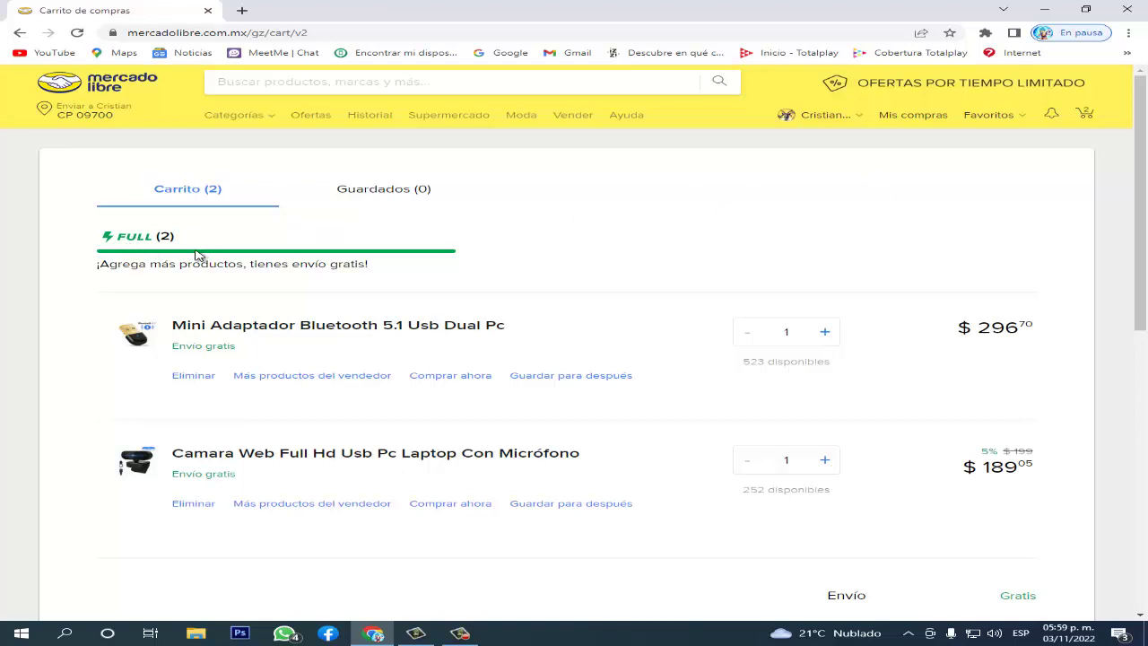
scroll(628, 247, "down", 1)
scroll(631, 247, "down", 1)
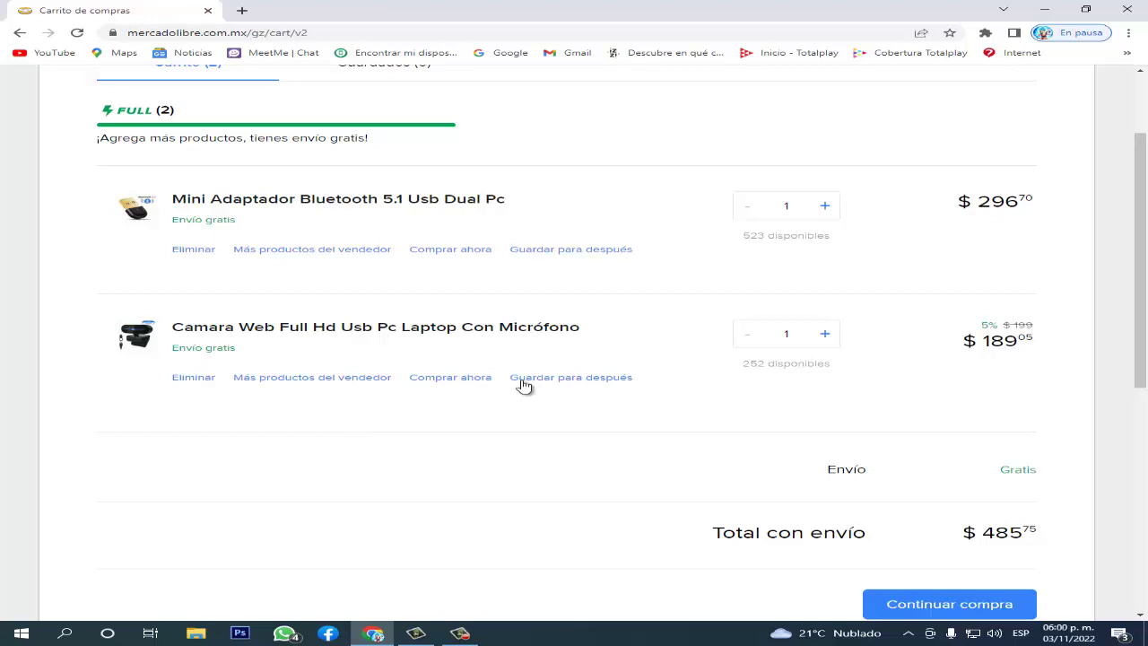
left_click(450, 378)
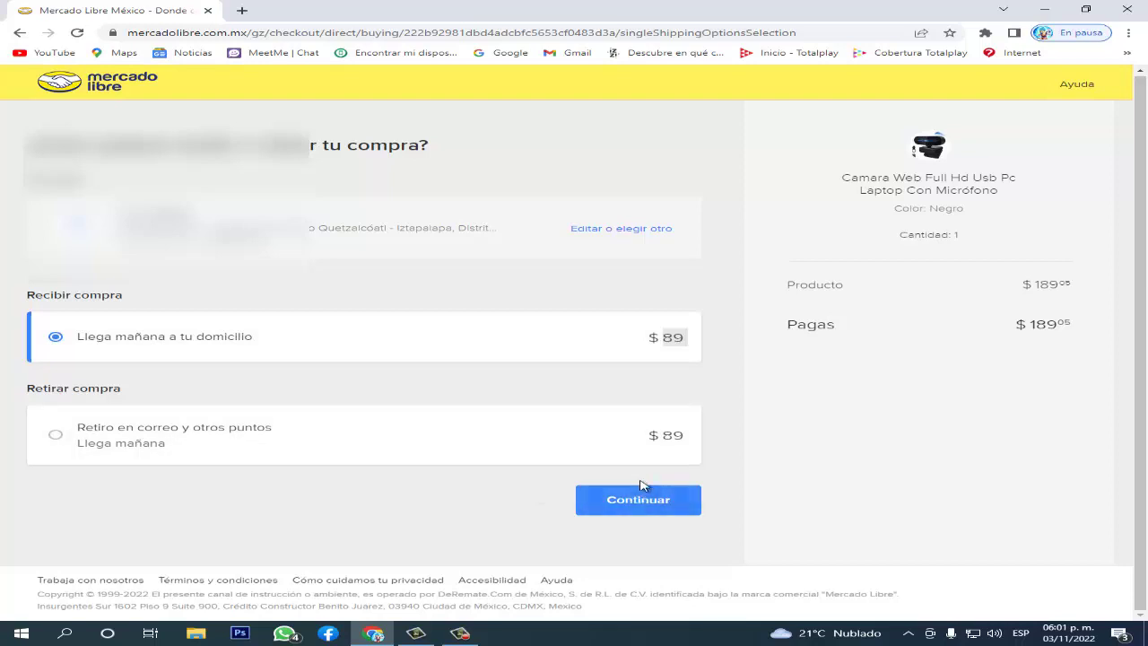
left_click(633, 506)
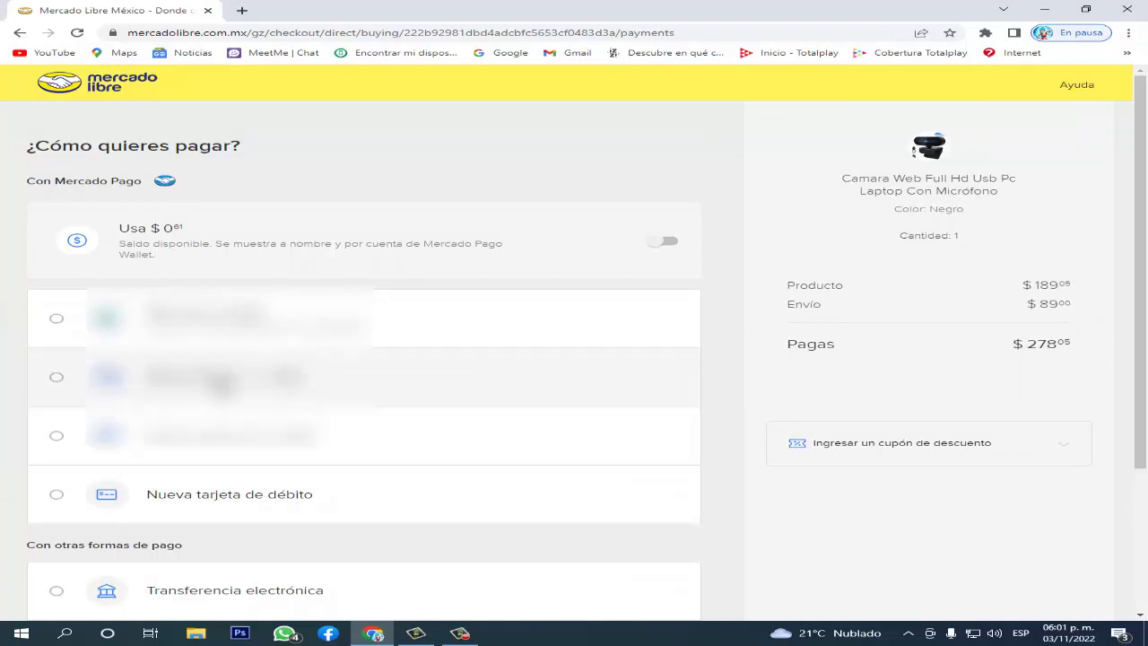
Step: Look over the payment methods and select the saved BBVA debit card to pay for the webcam
scroll(604, 382, "down", 2)
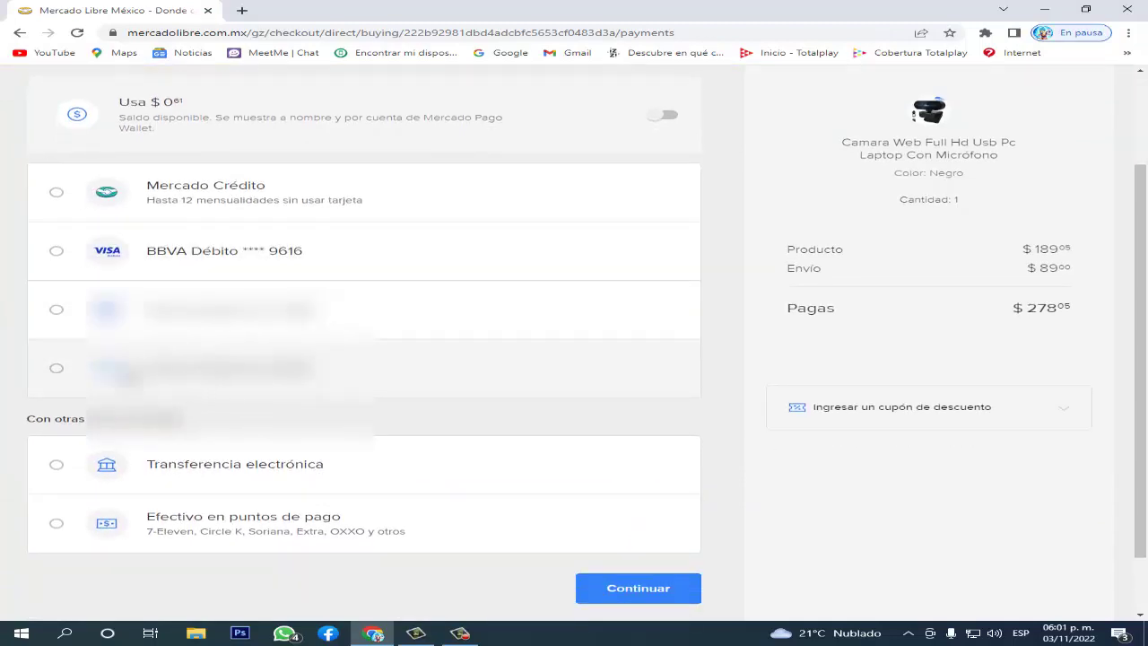
scroll(574, 359, "down", 2)
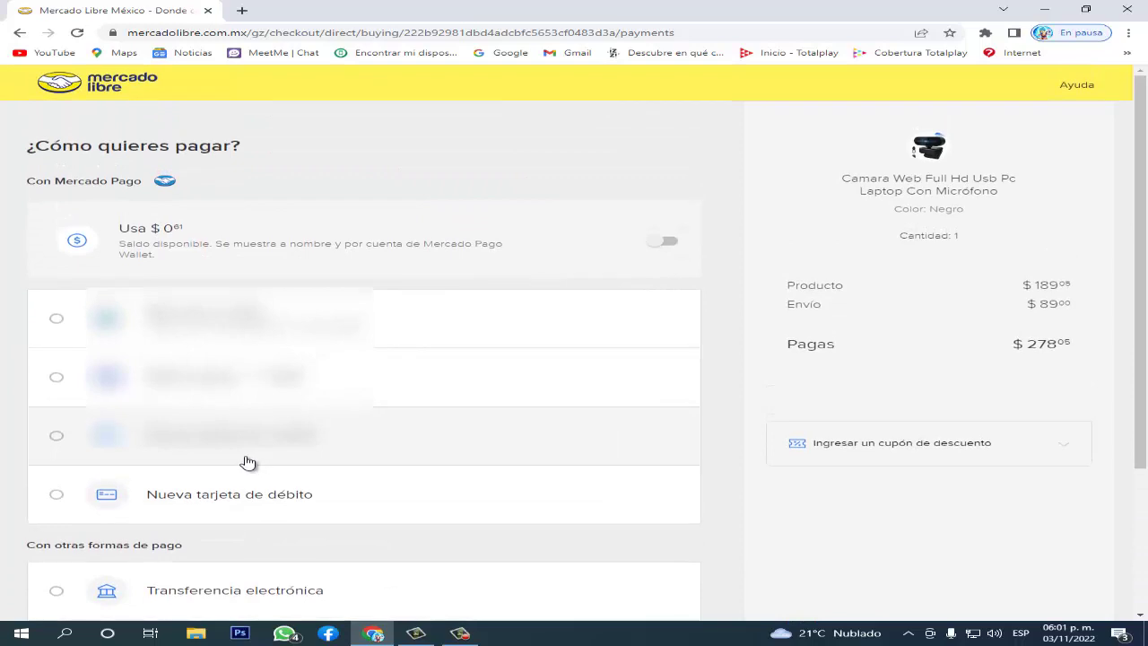
scroll(357, 387, "down", 1)
left_click(225, 377)
scroll(768, 490, "down", 2)
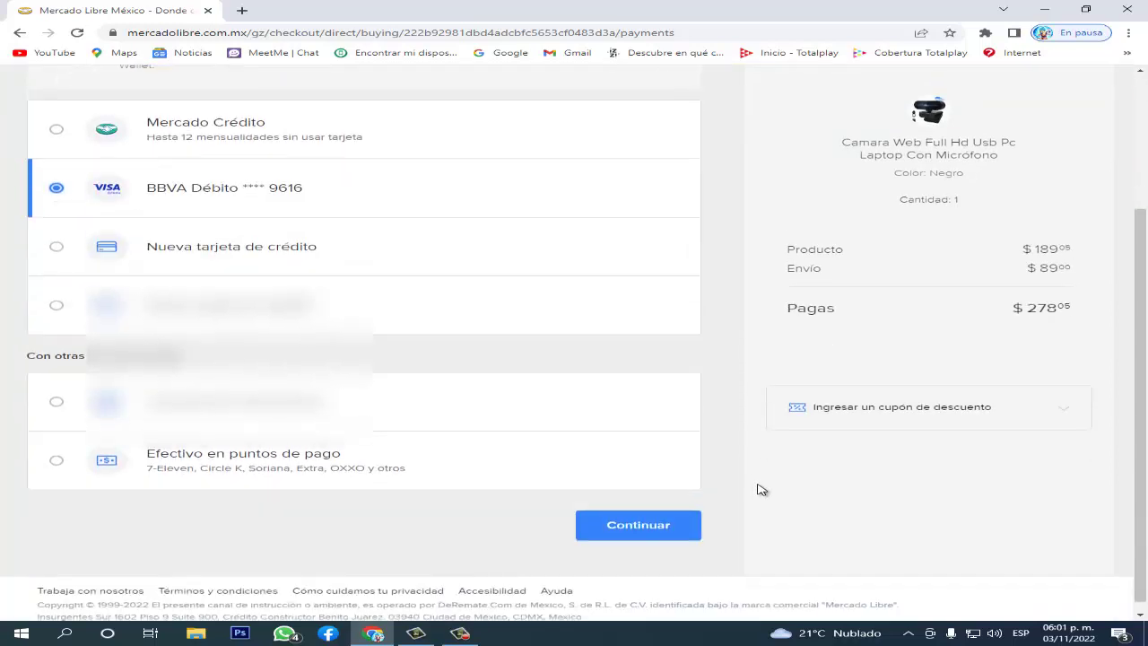
left_click(638, 528)
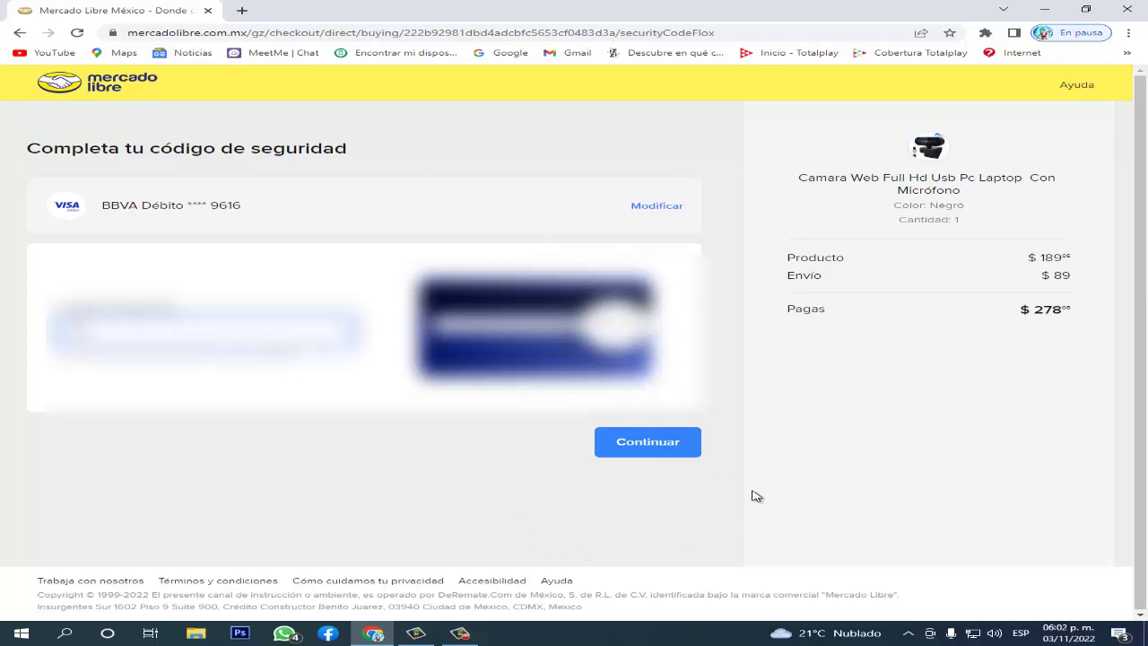
Step: Submit the card's security code and confirm the webcam purchase
left_click(672, 449)
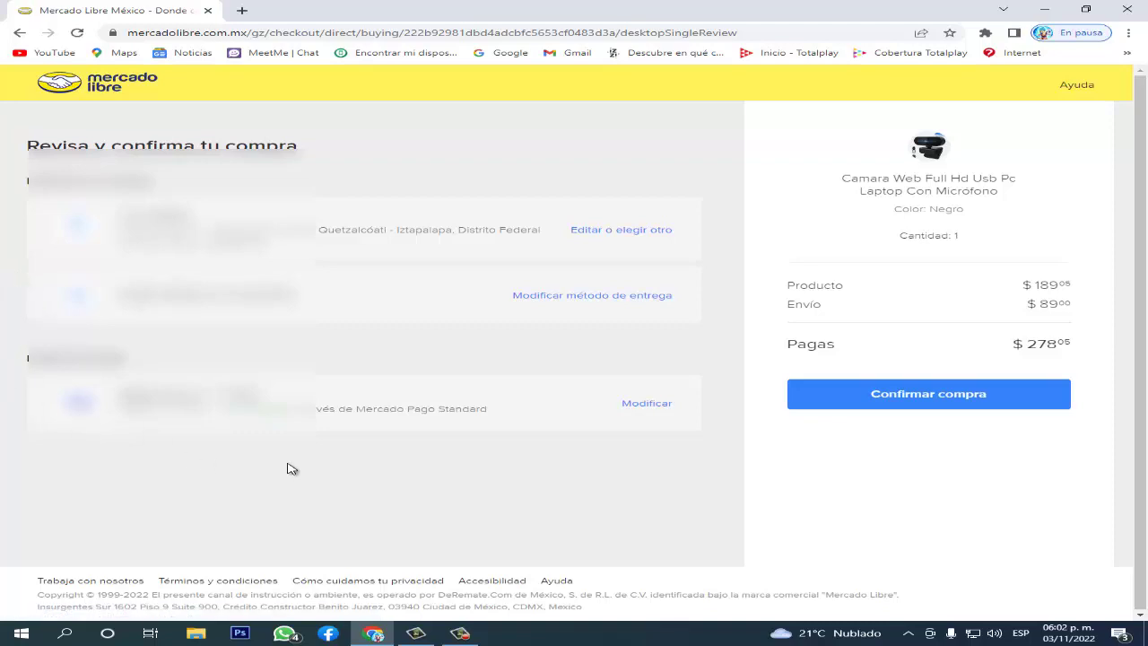
left_click(935, 411)
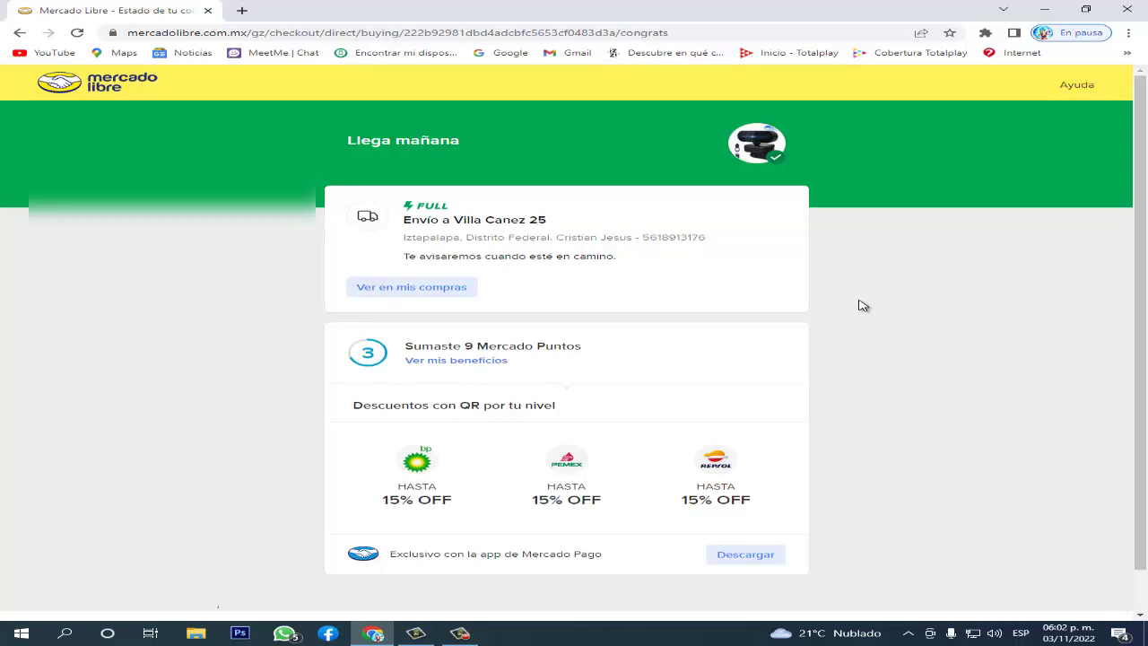
Step: Examine the webcam's purchase confirmation page, including the delivery details, Mercado Puntos and QR discounts
scroll(862, 306, "down", 2)
scroll(862, 306, "up", 2)
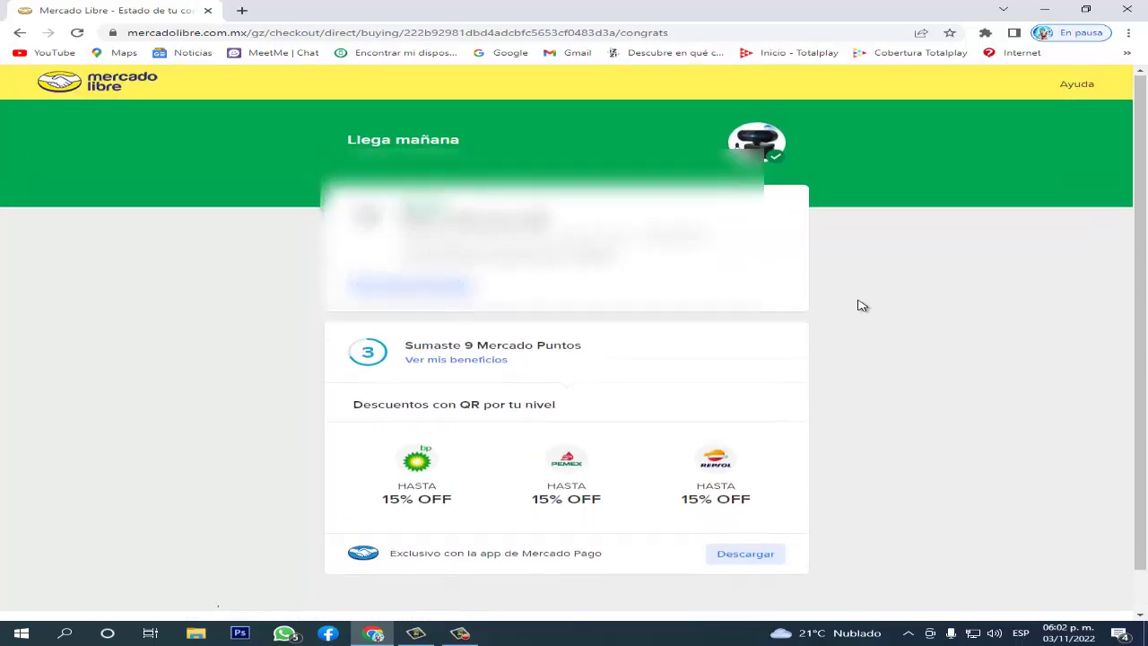
scroll(862, 306, "down", 2)
scroll(862, 306, "up", 2)
scroll(862, 305, "down", 2)
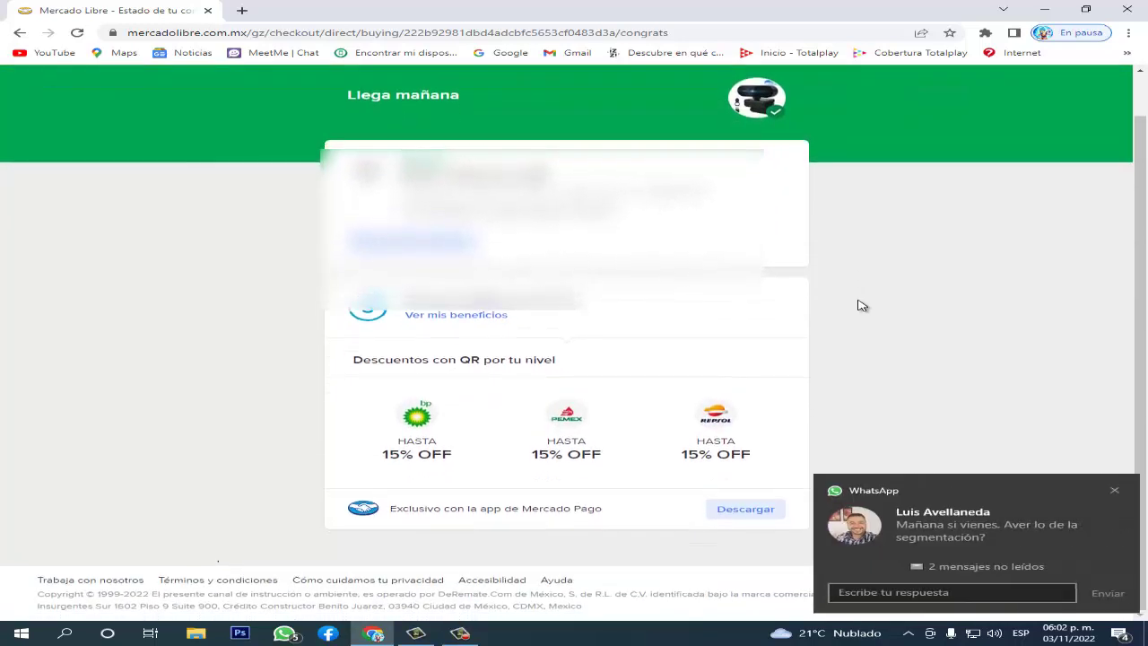
scroll(862, 306, "up", 1)
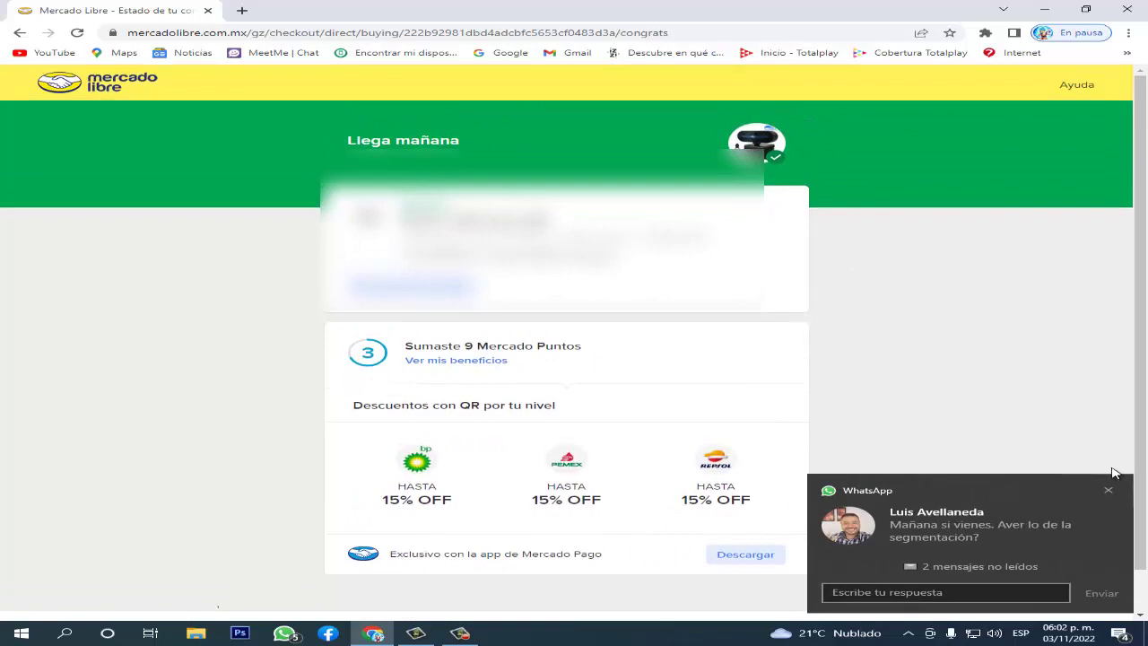
scroll(1041, 384, "down", 1)
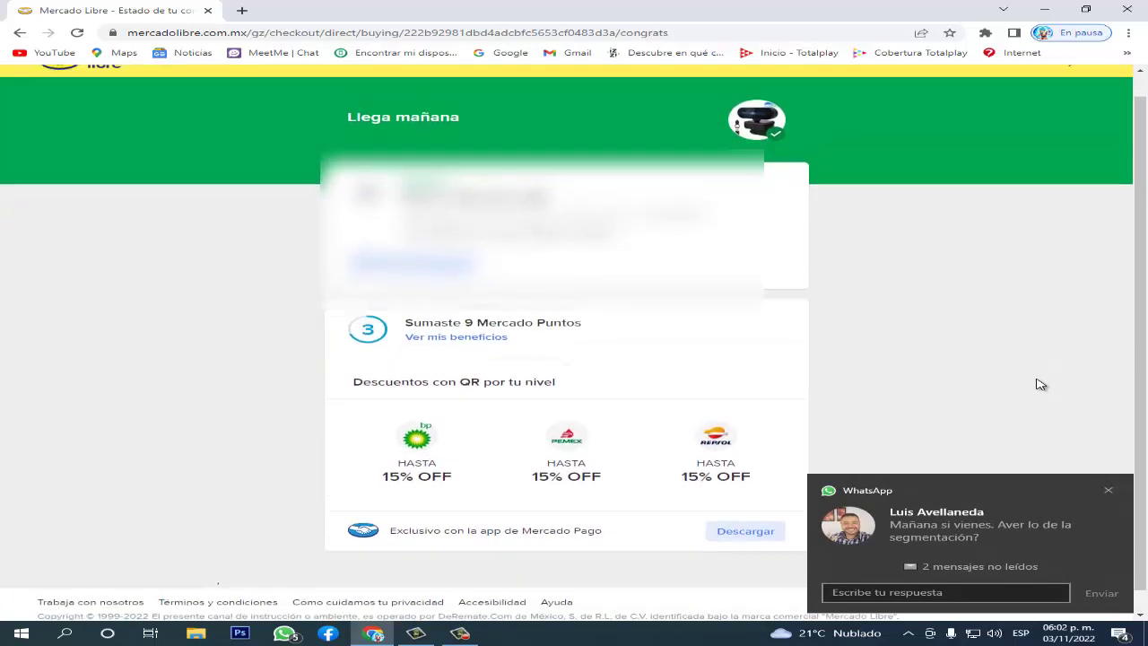
scroll(1041, 384, "down", 1)
scroll(1041, 384, "up", 1)
scroll(1040, 384, "down", 1)
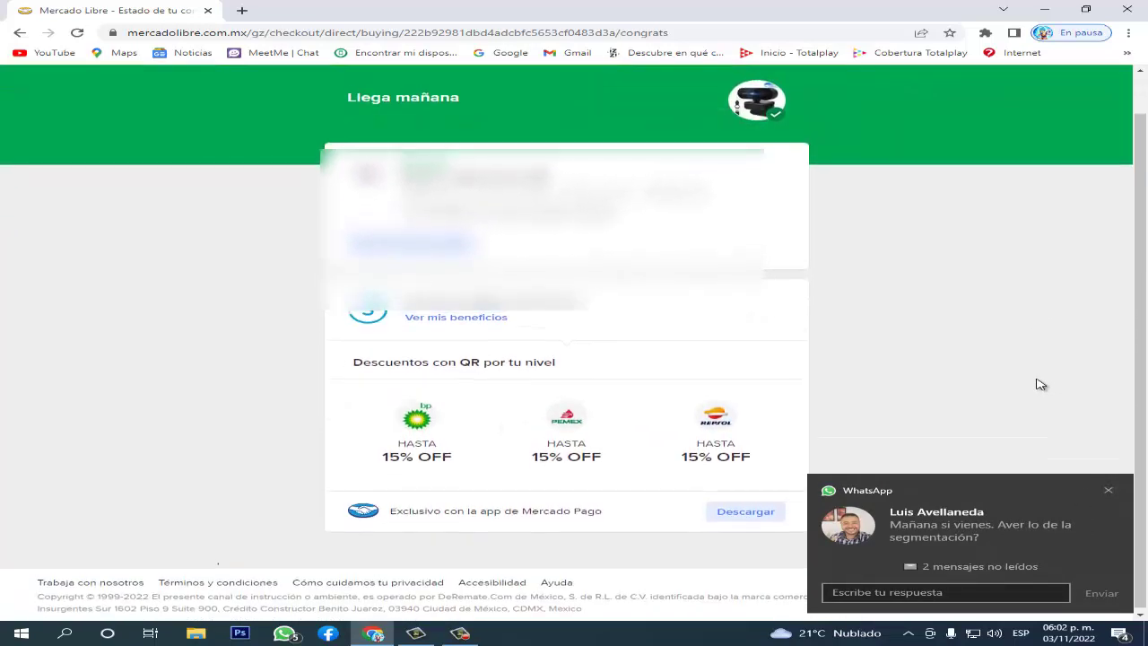
scroll(1040, 384, "up", 1)
scroll(1041, 384, "down", 1)
scroll(1040, 384, "up", 1)
scroll(1040, 383, "down", 1)
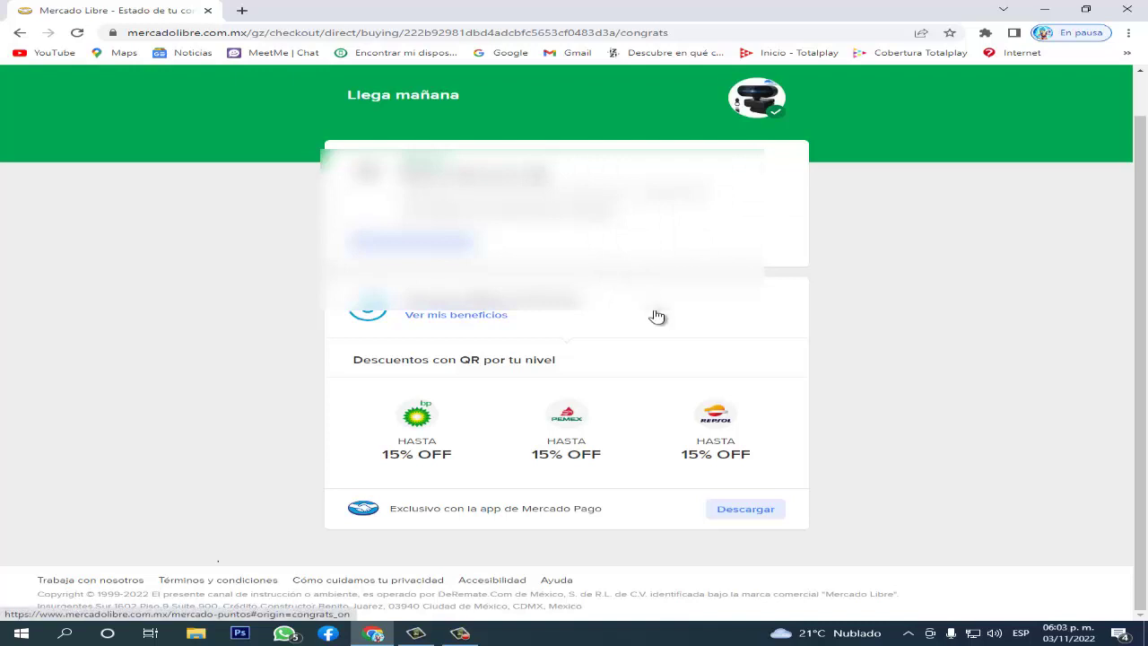
scroll(657, 316, "up", 1)
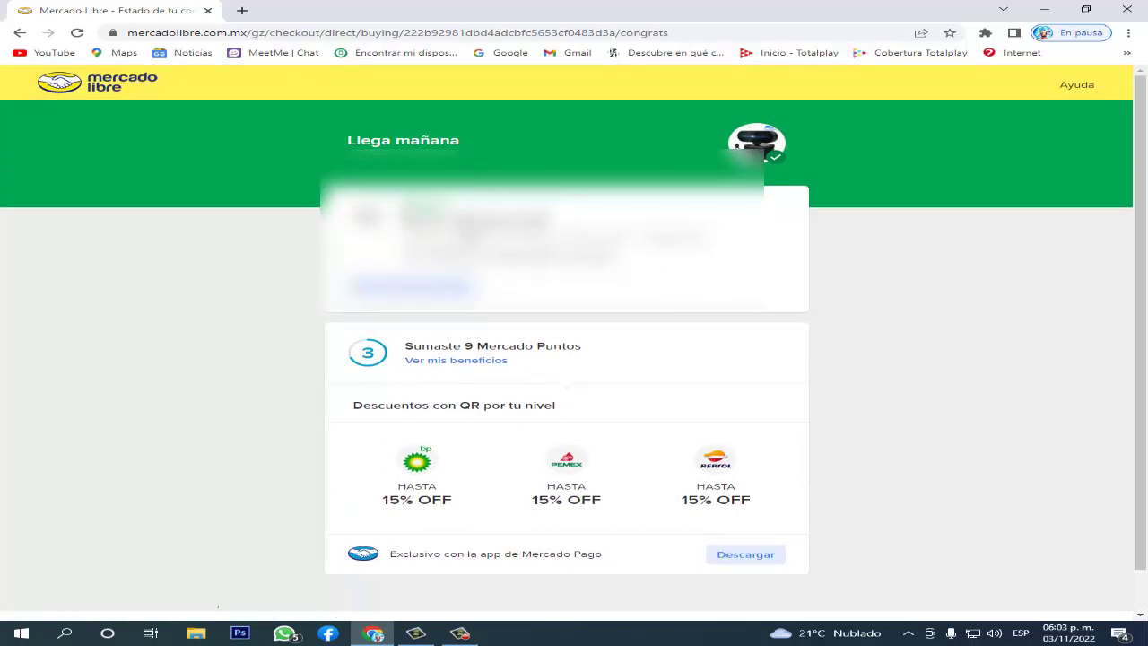
scroll(451, 327, "down", 1)
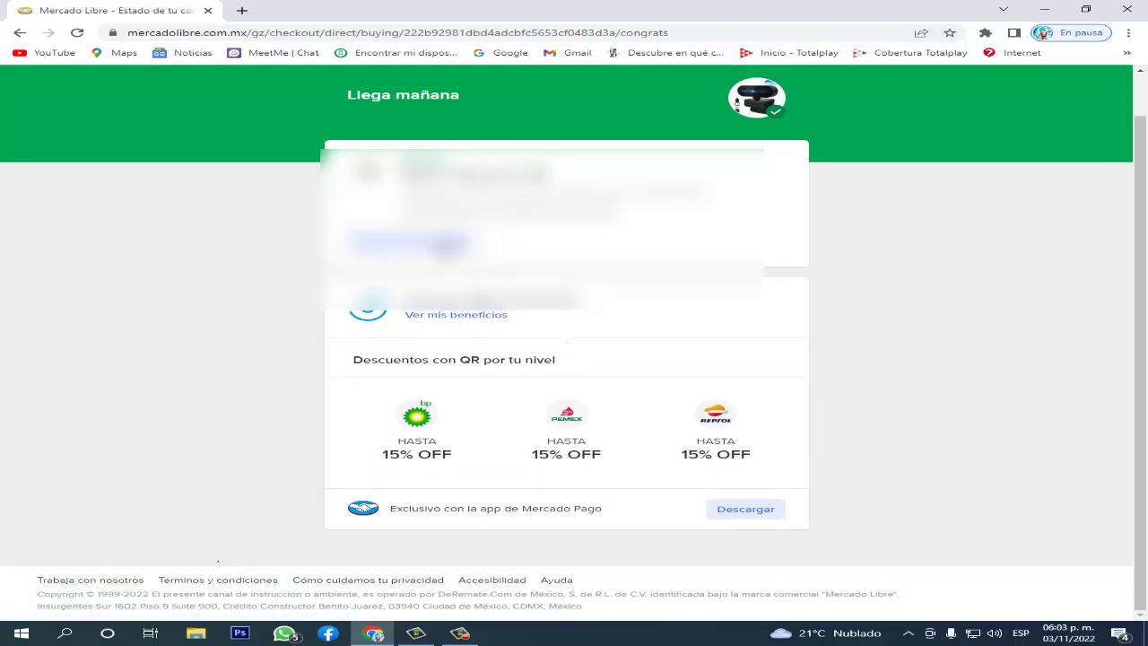
Step: Open the webcam order in the purchases and review its shipping status and cost breakdown
left_click(413, 240)
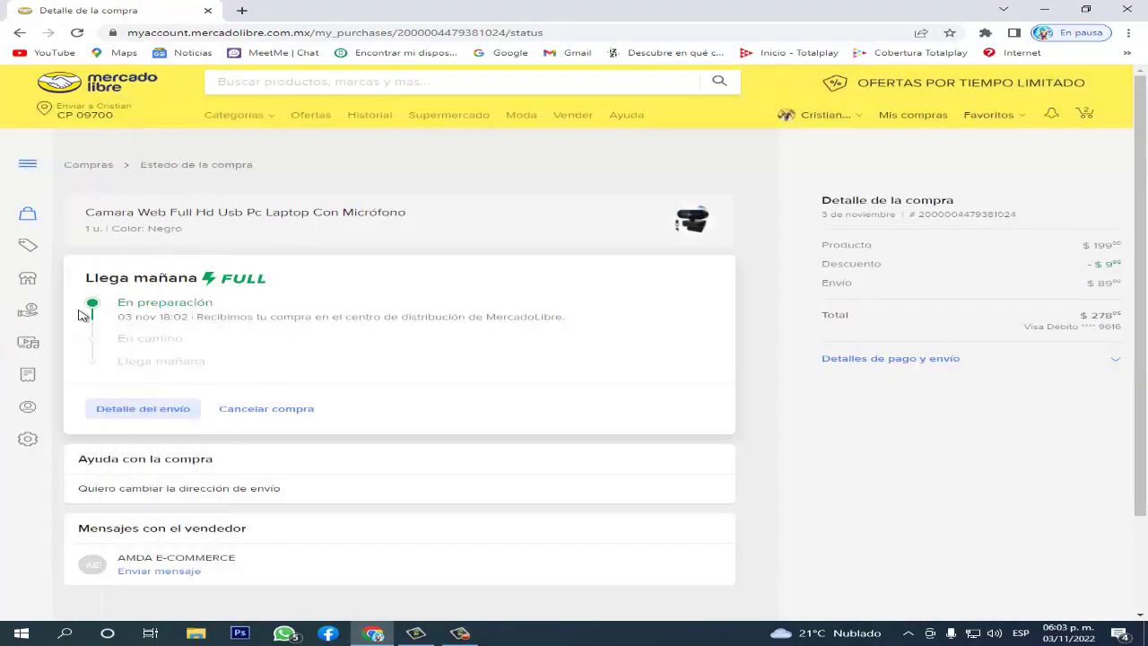
scroll(134, 283, "down", 1)
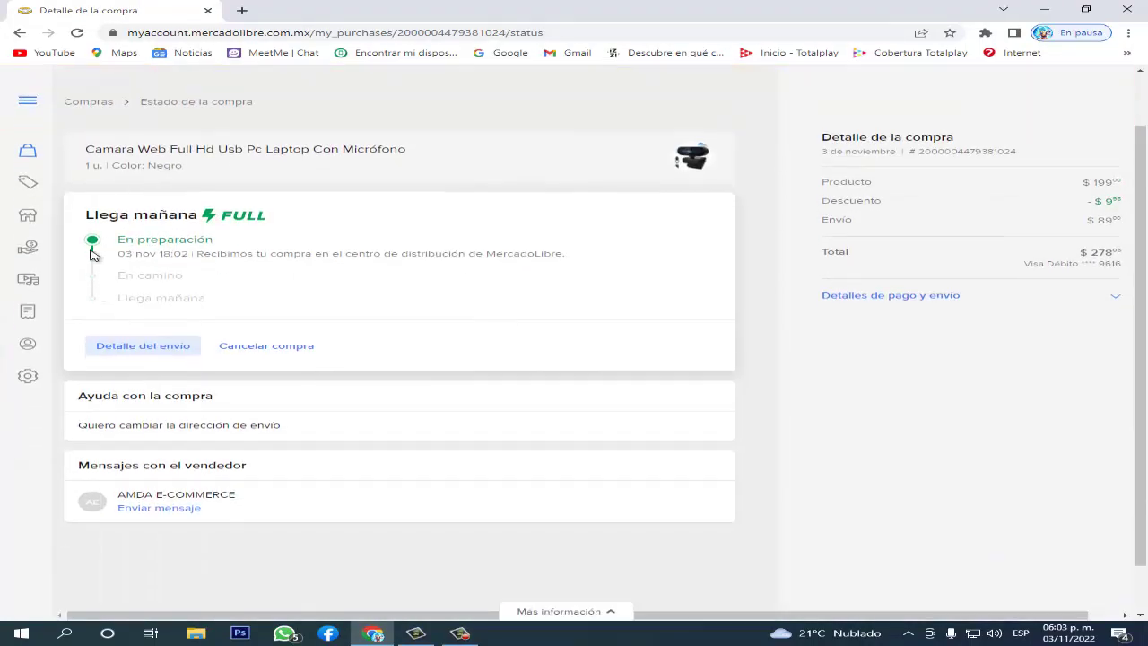
scroll(94, 267, "up", 1)
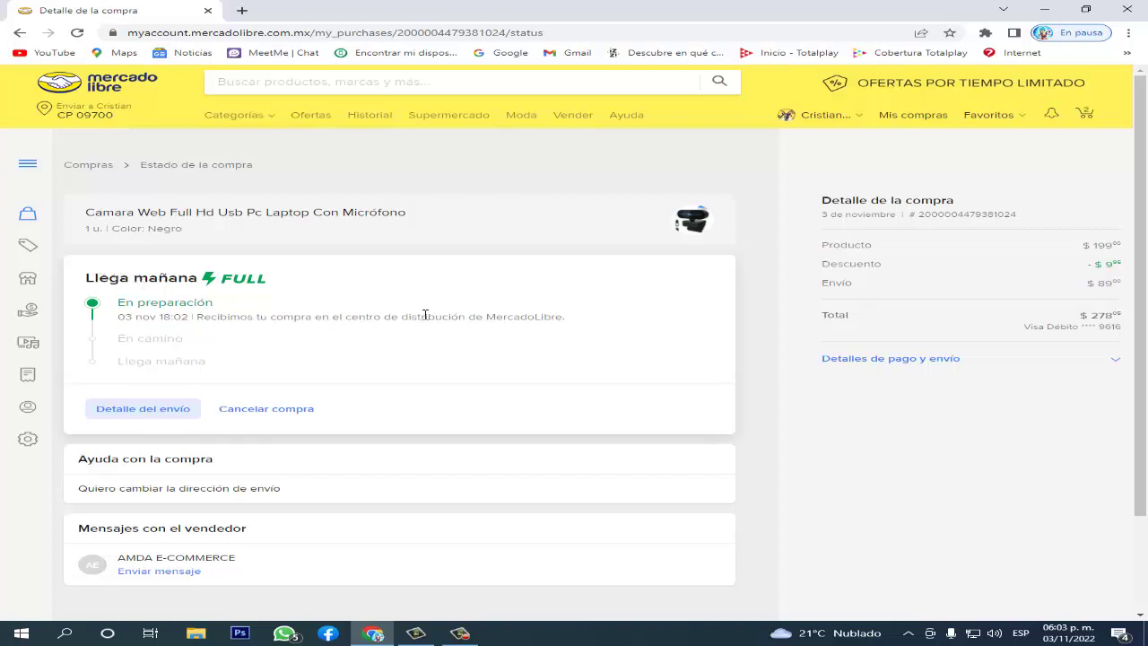
Step: Return to the cart and start buying the Bluetooth adapter with home delivery for tomorrow
left_click(1085, 117)
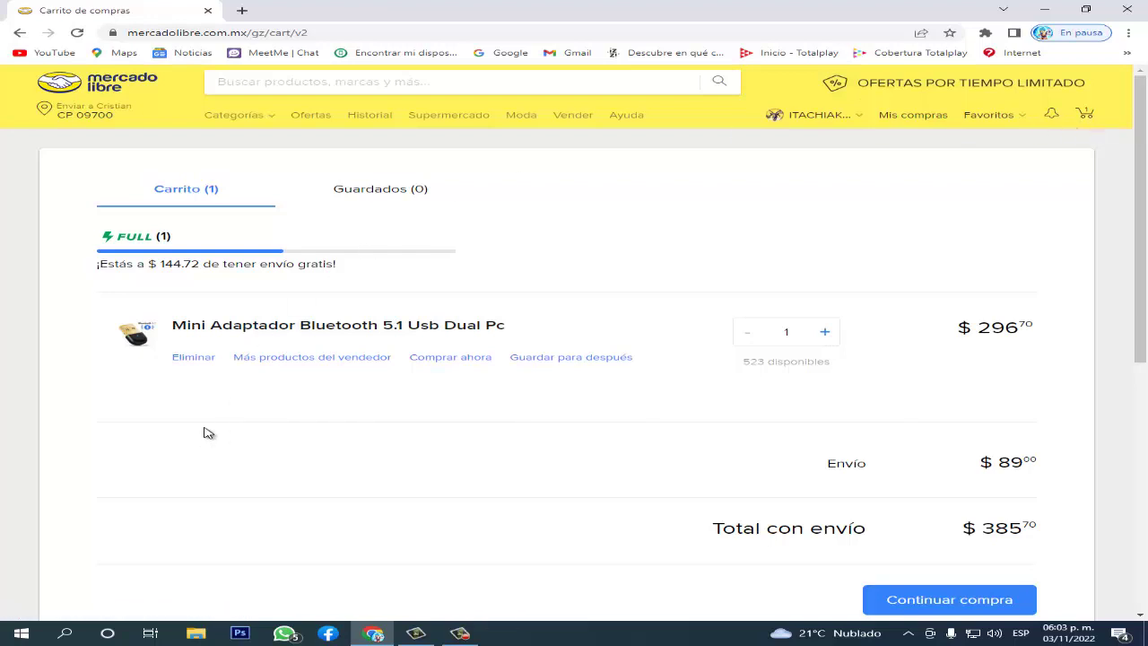
left_click(451, 357)
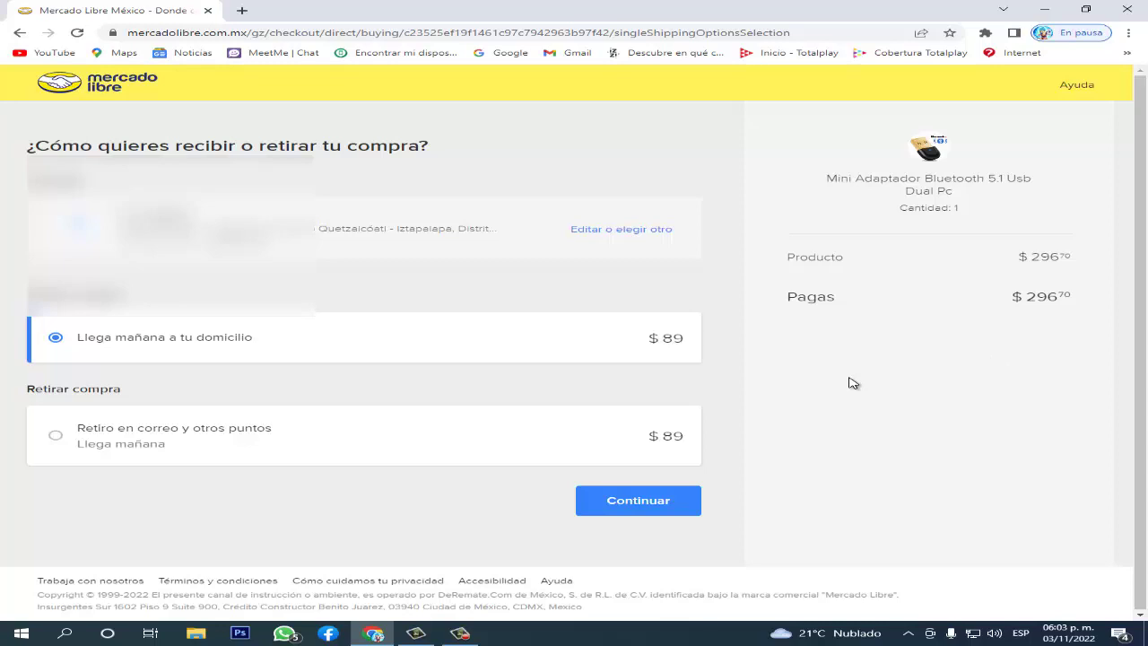
left_click(632, 508)
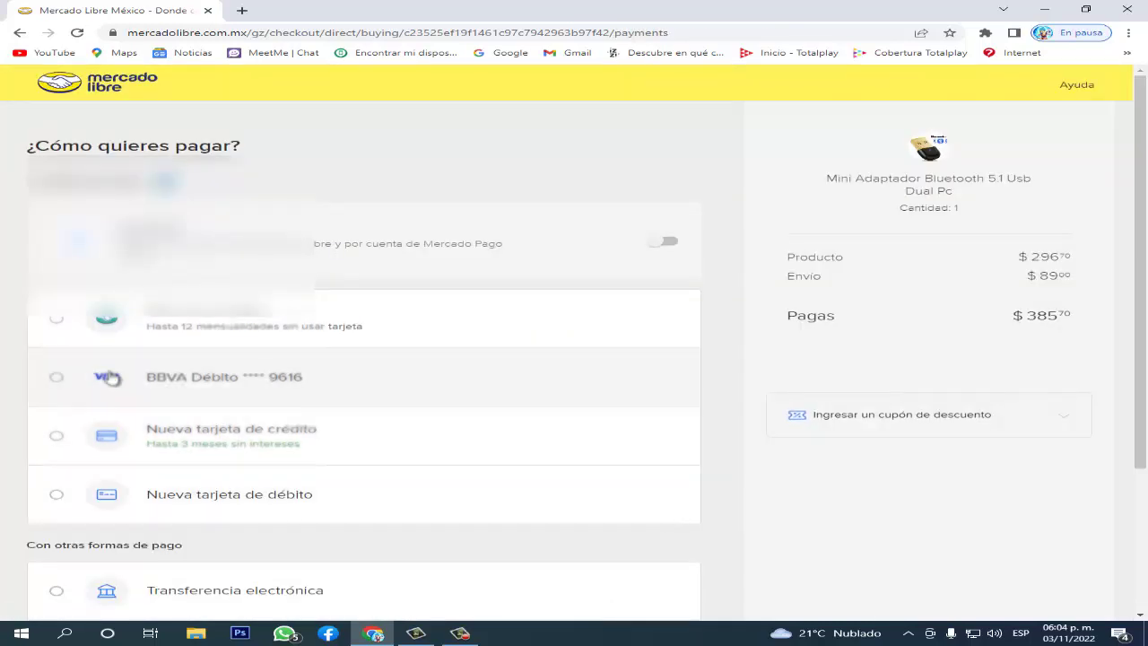
Step: Choose the saved BBVA debit card as payment and confirm the Bluetooth adapter purchase
left_click(238, 394)
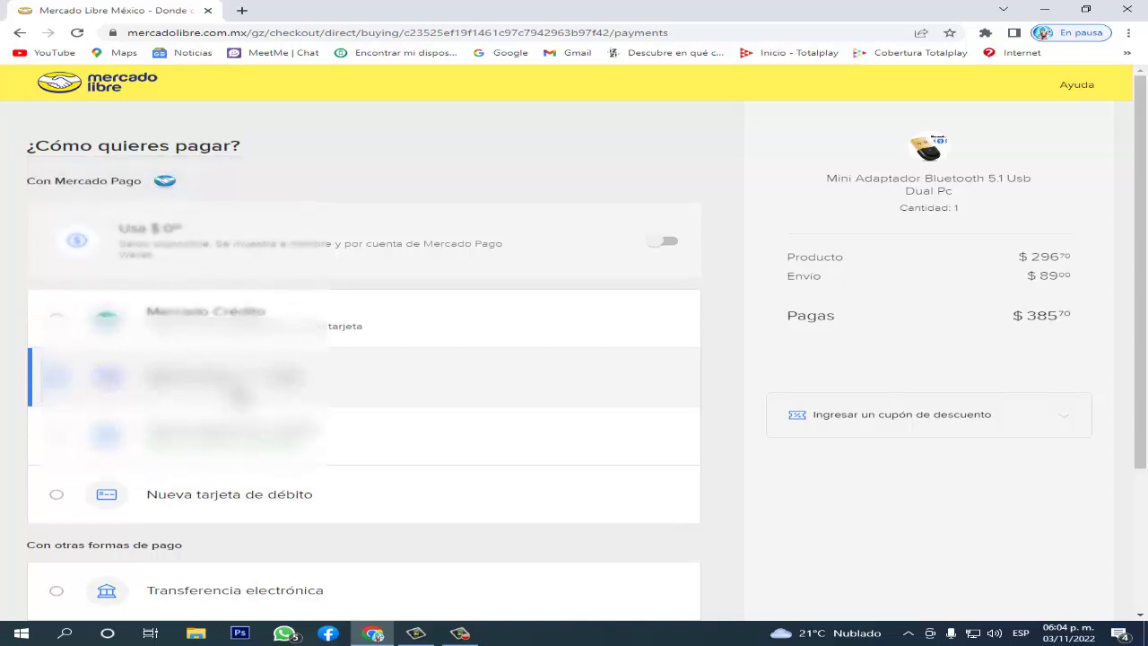
scroll(457, 428, "down", 2)
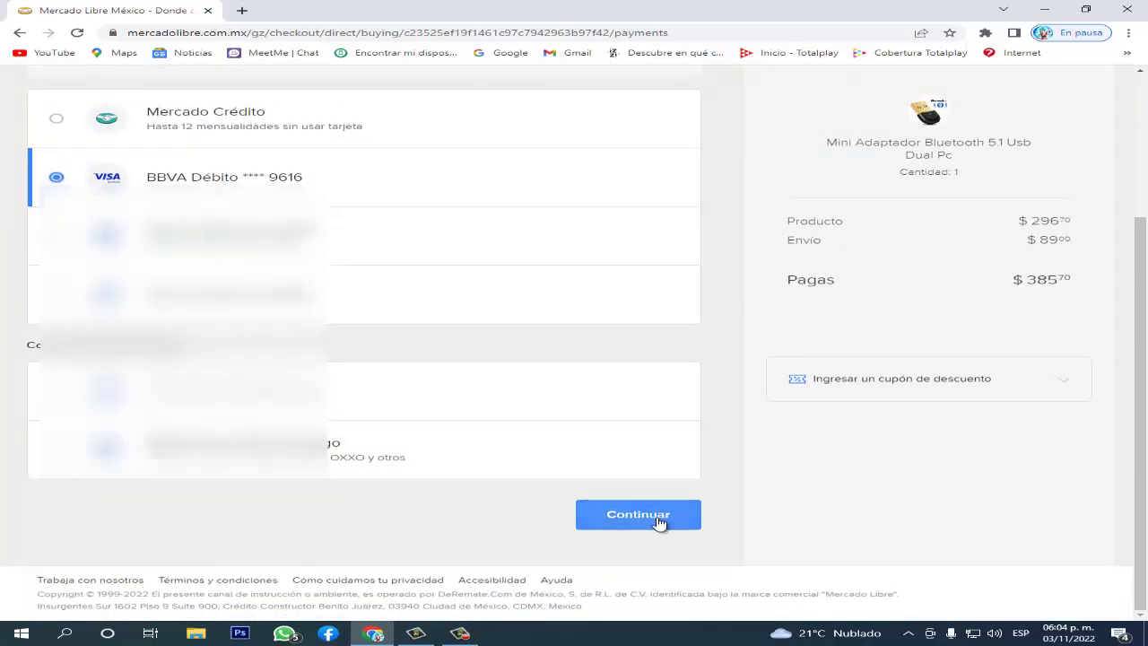
left_click(661, 523)
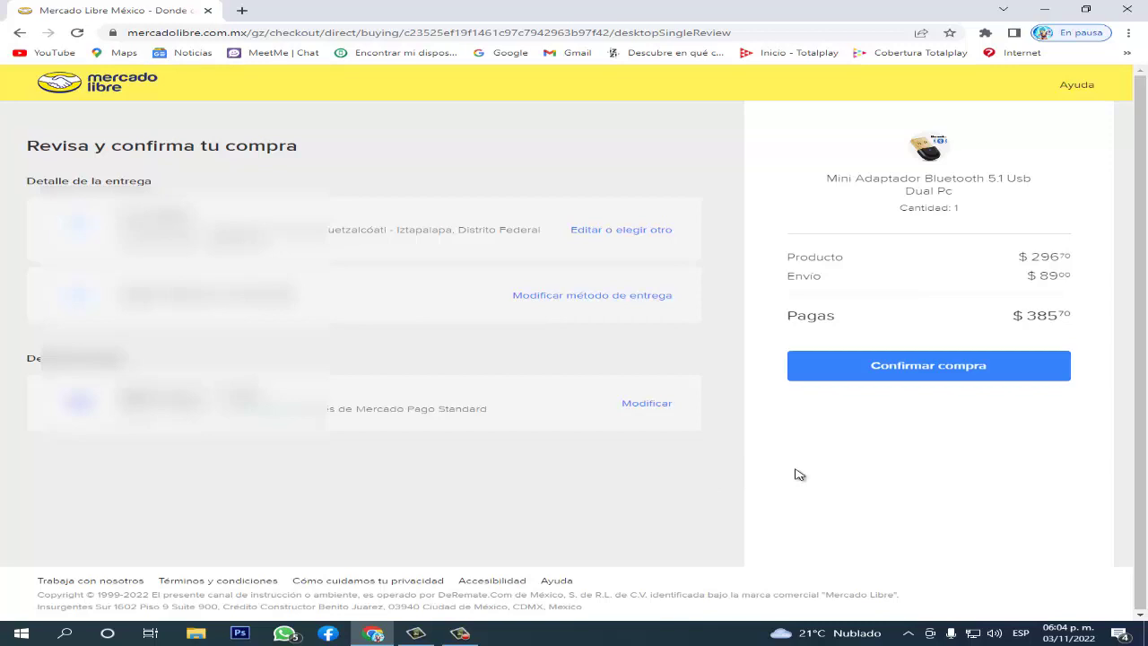
left_click(874, 378)
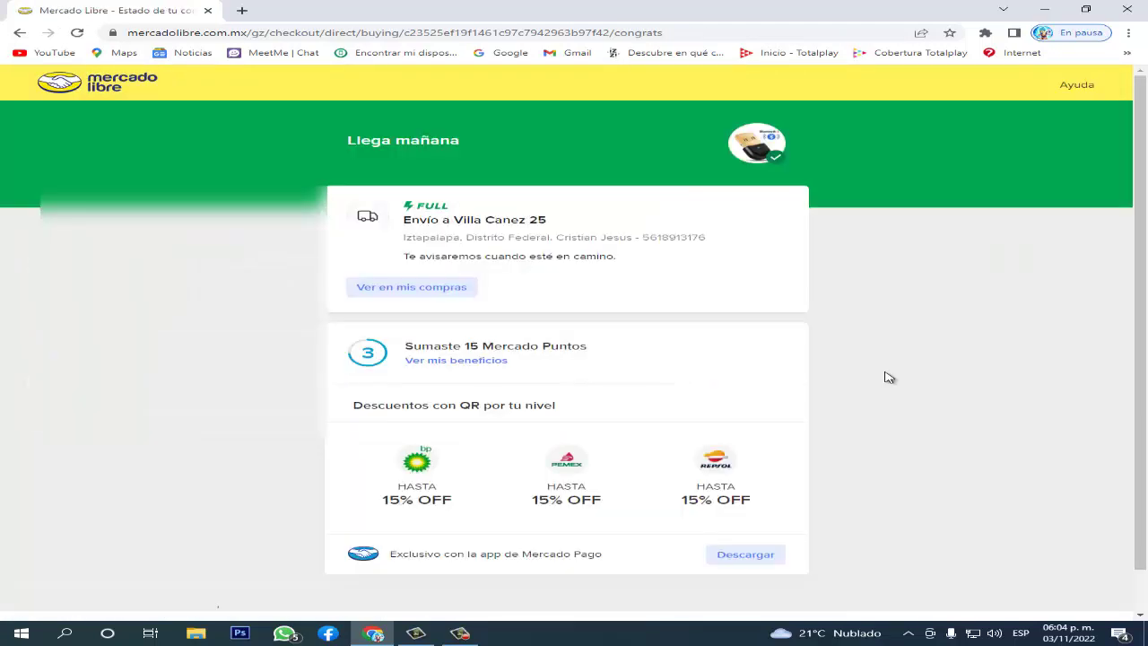
Step: Review the Bluetooth adapter's purchase confirmation and open its order details to check the status and costs
scroll(888, 377, "down", 2)
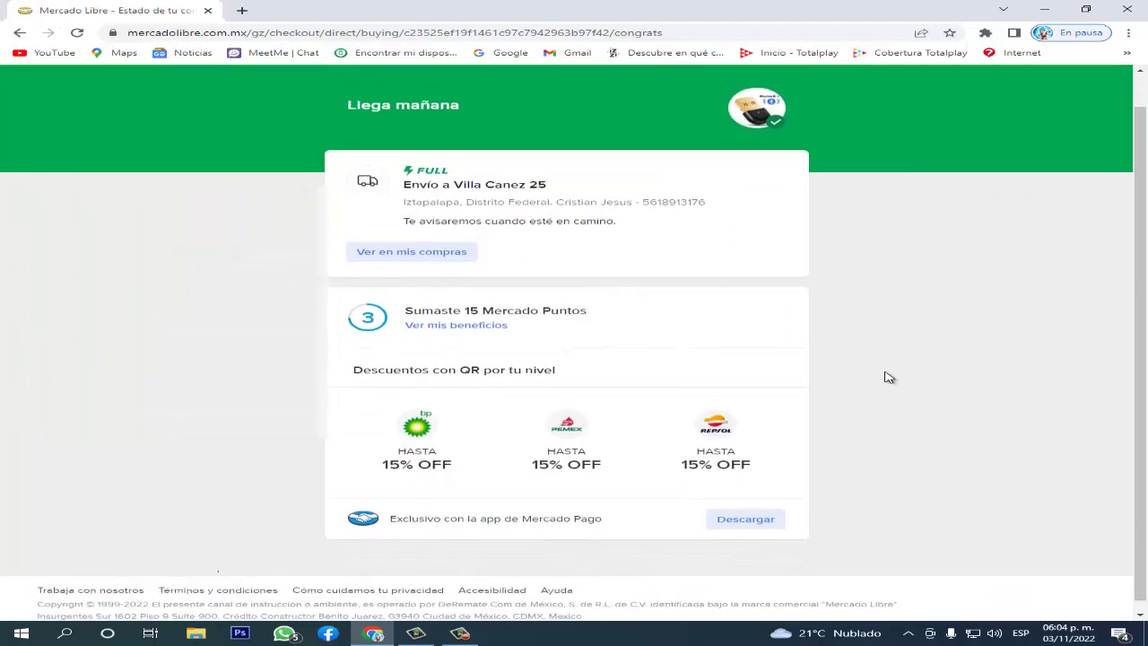
scroll(888, 377, "up", 2)
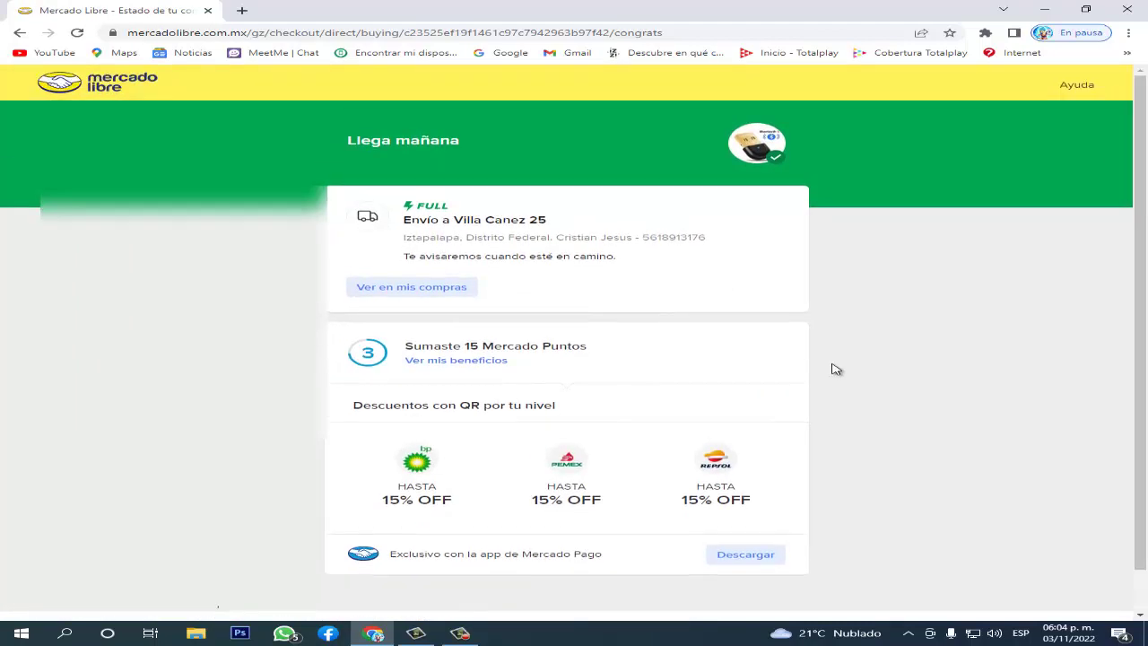
left_click(411, 288)
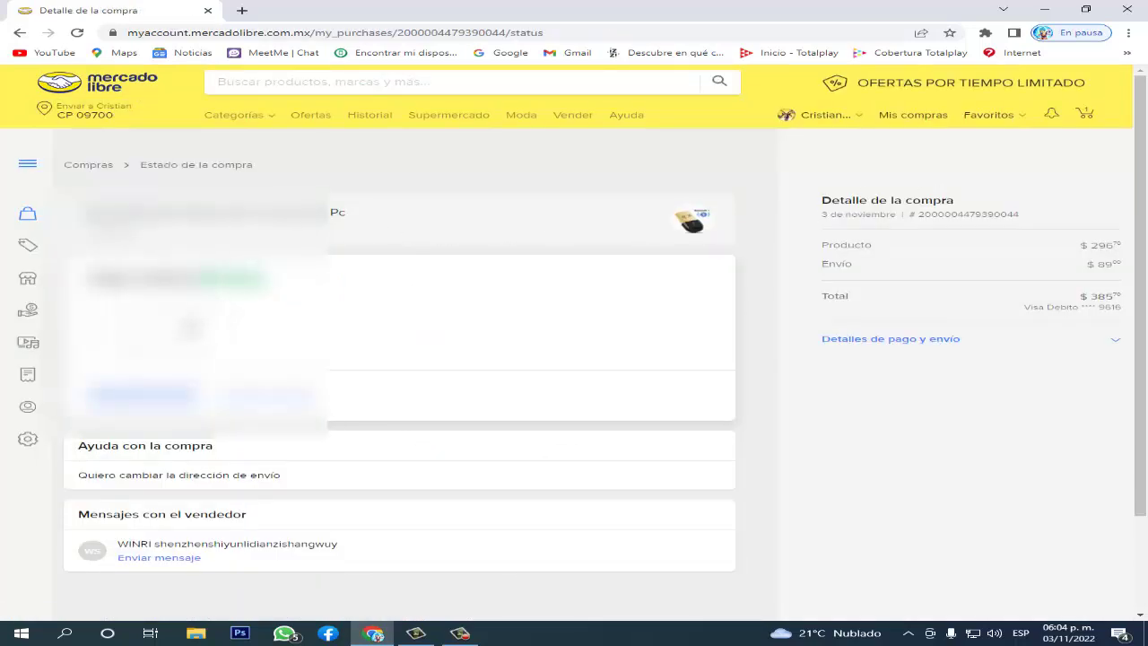
scroll(192, 329, "down", 1)
scroll(192, 329, "up", 1)
scroll(192, 327, "down", 1)
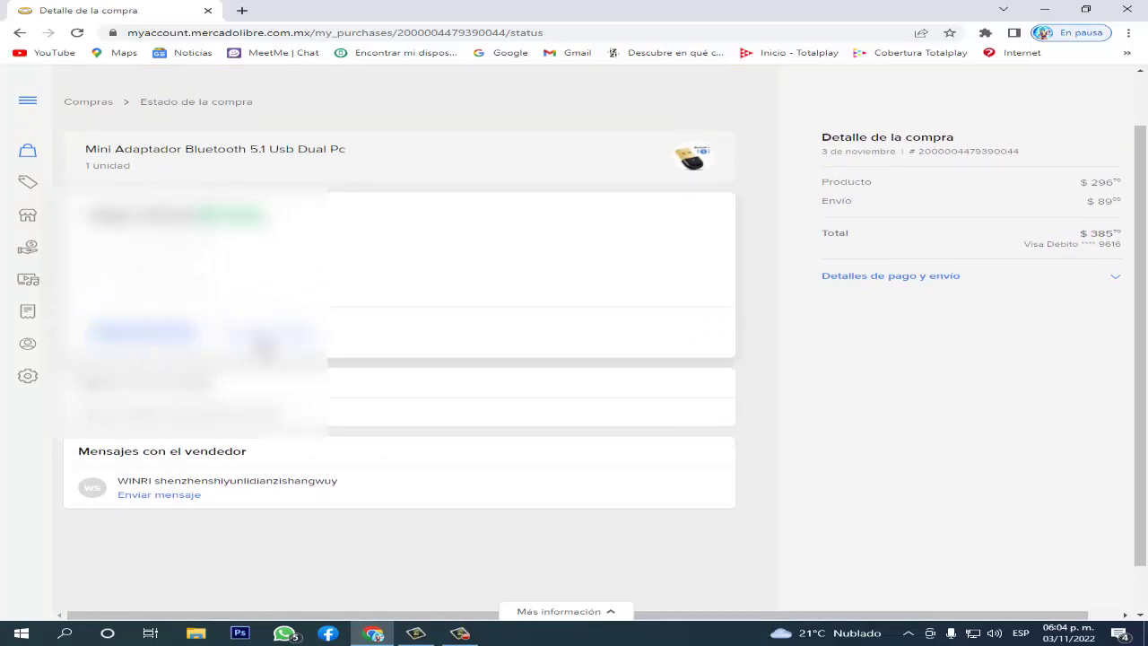
Step: Check the delivery status of the Bluetooth adapter and webcam orders in the purchases list, and return to the home page
scroll(441, 346, "up", 1)
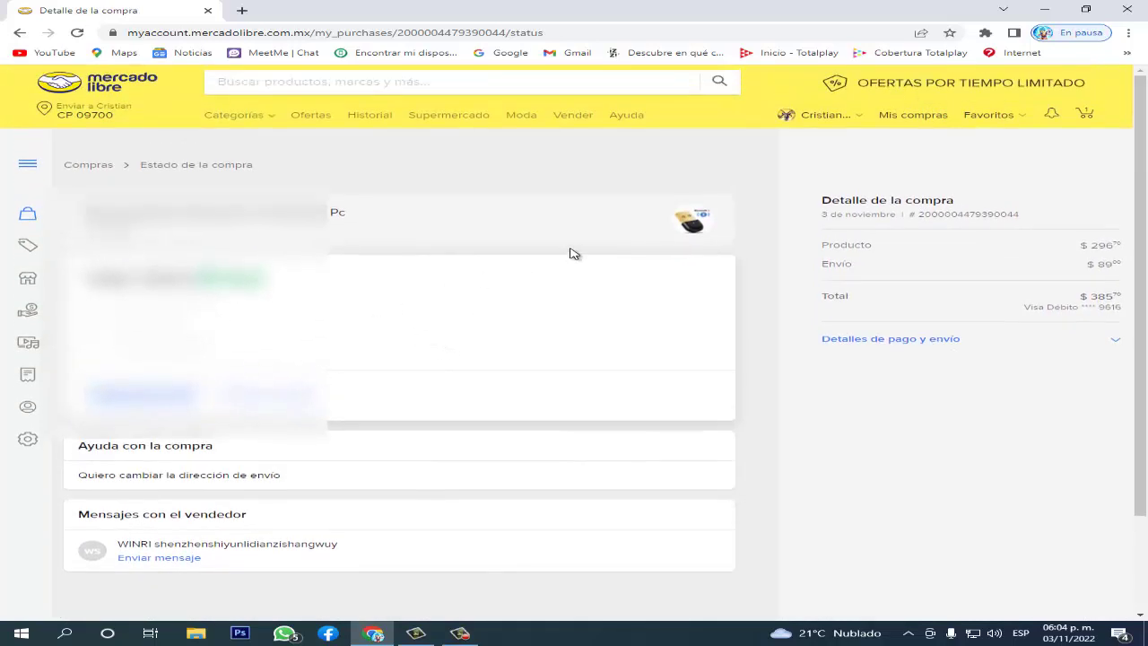
left_click(106, 83)
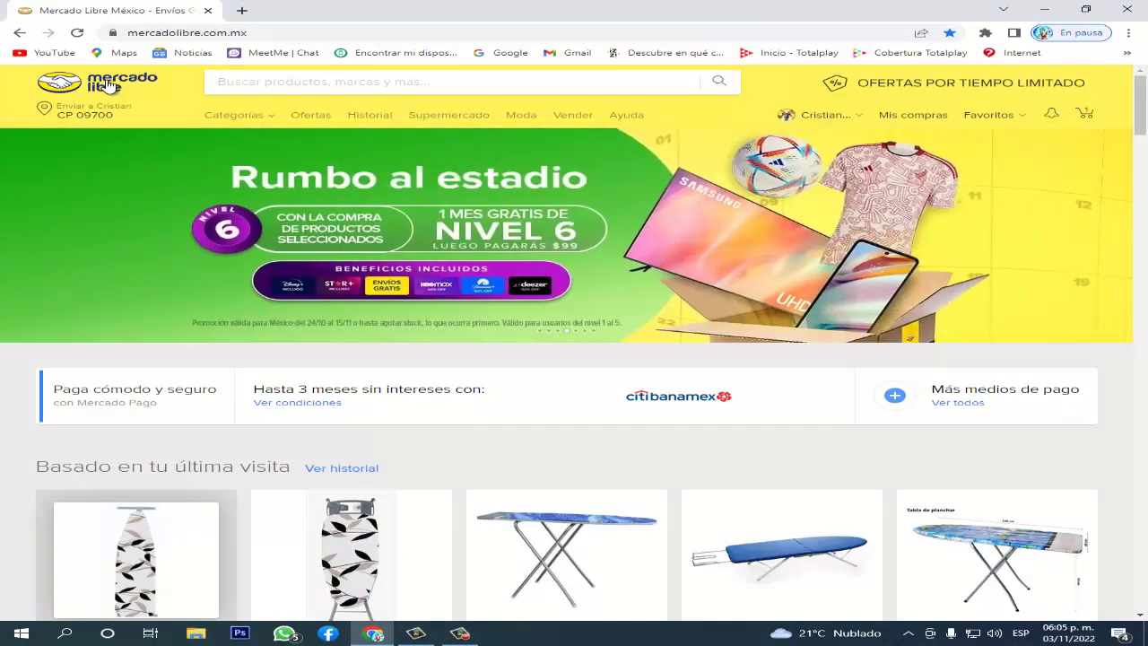
left_click(917, 119)
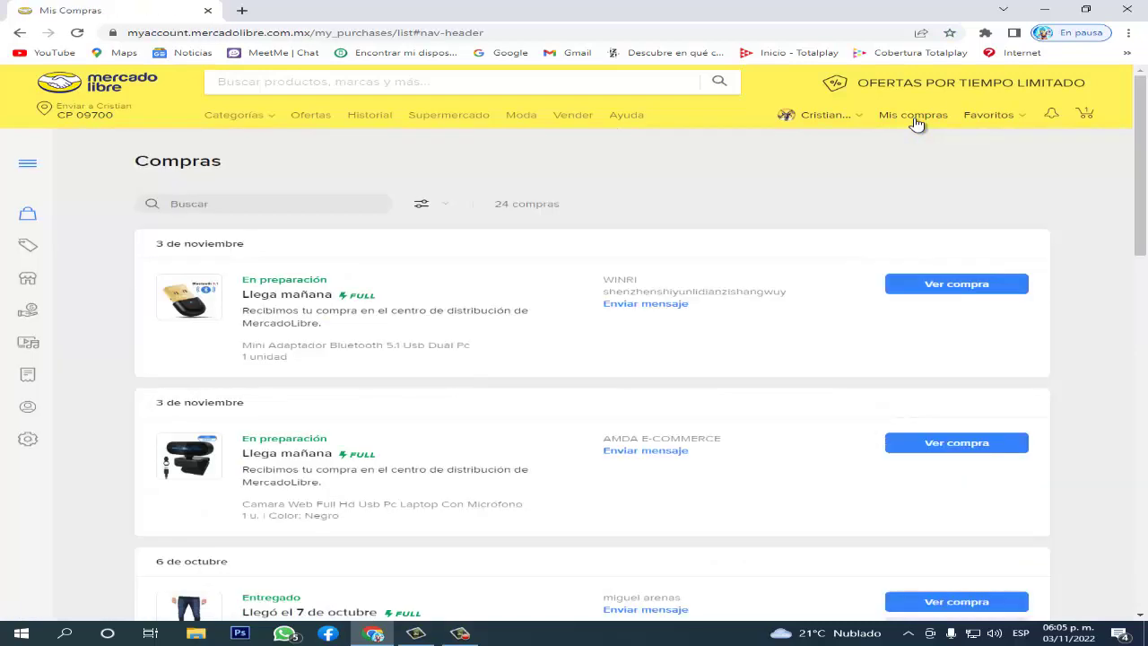
scroll(348, 303, "down", 2)
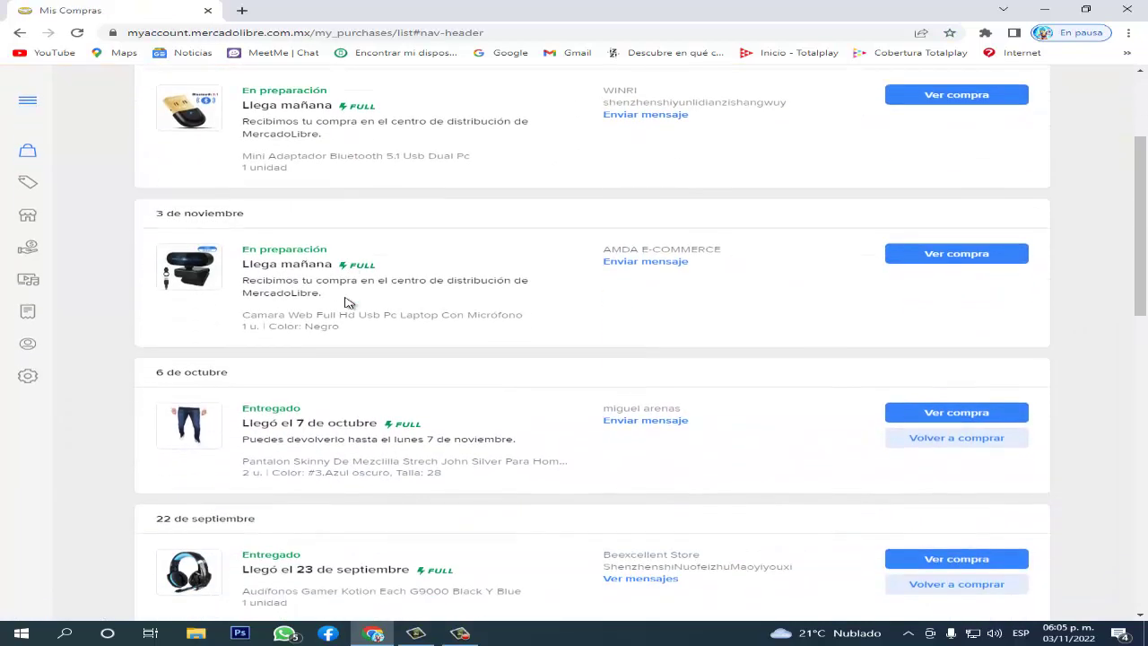
scroll(348, 303, "up", 1)
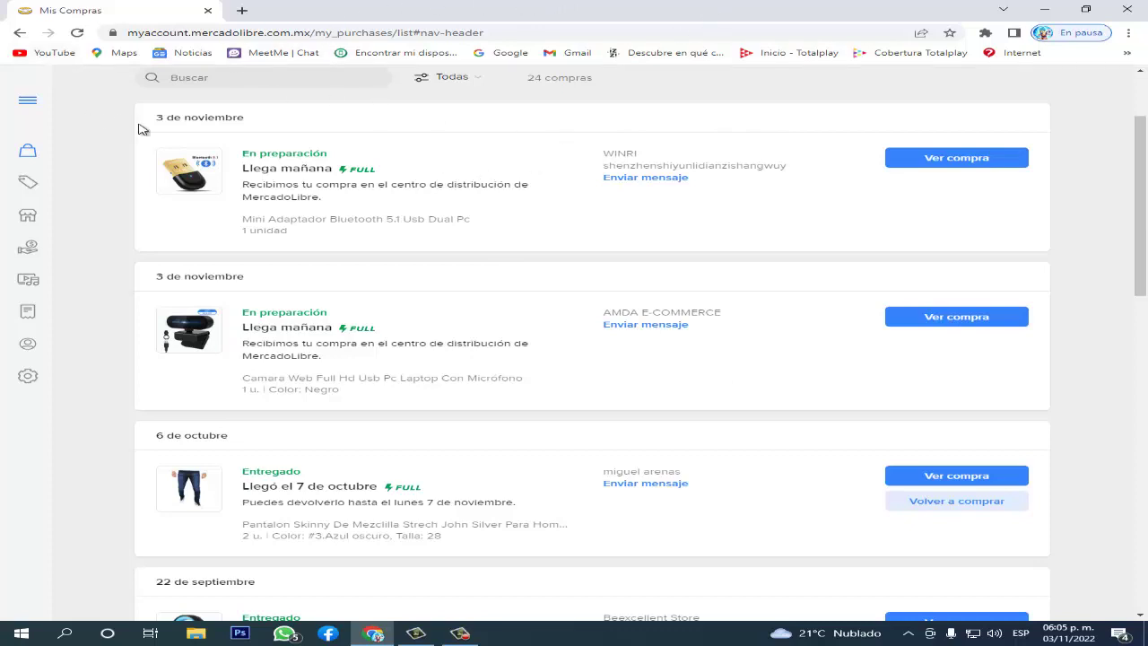
scroll(171, 126, "up", 2)
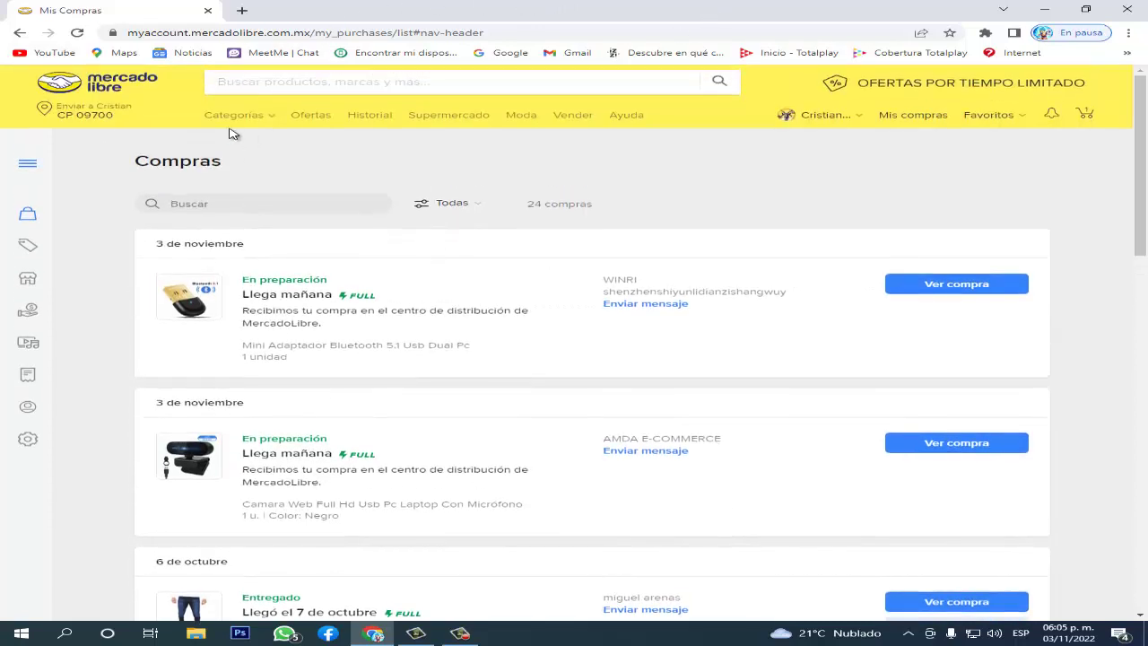
left_click(104, 86)
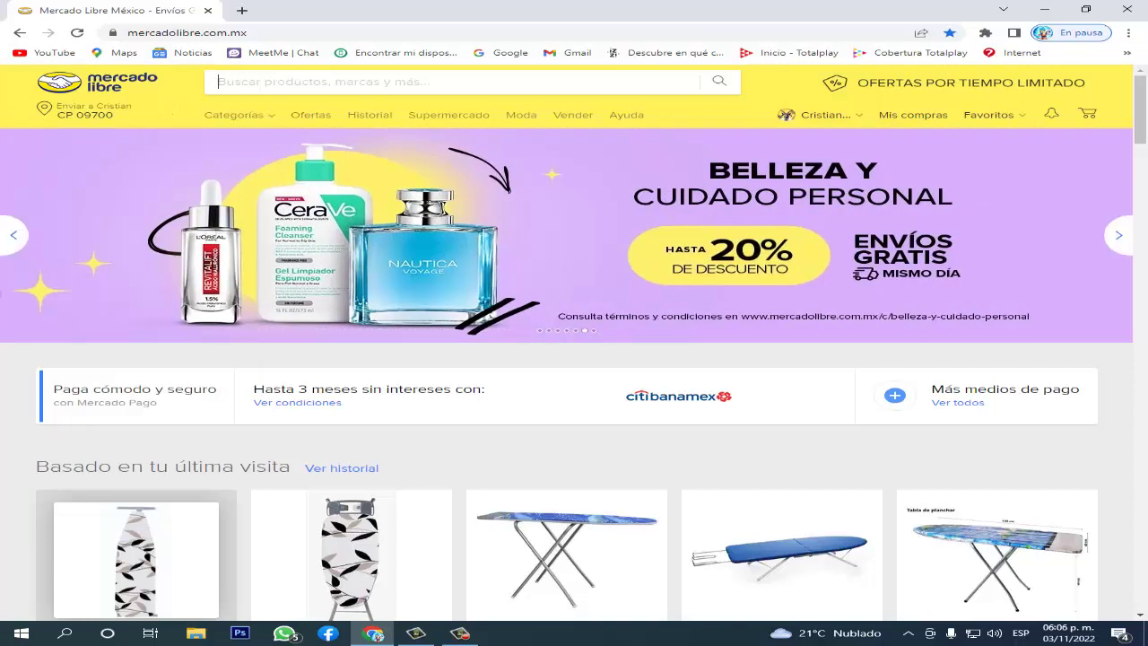
left_click(459, 633)
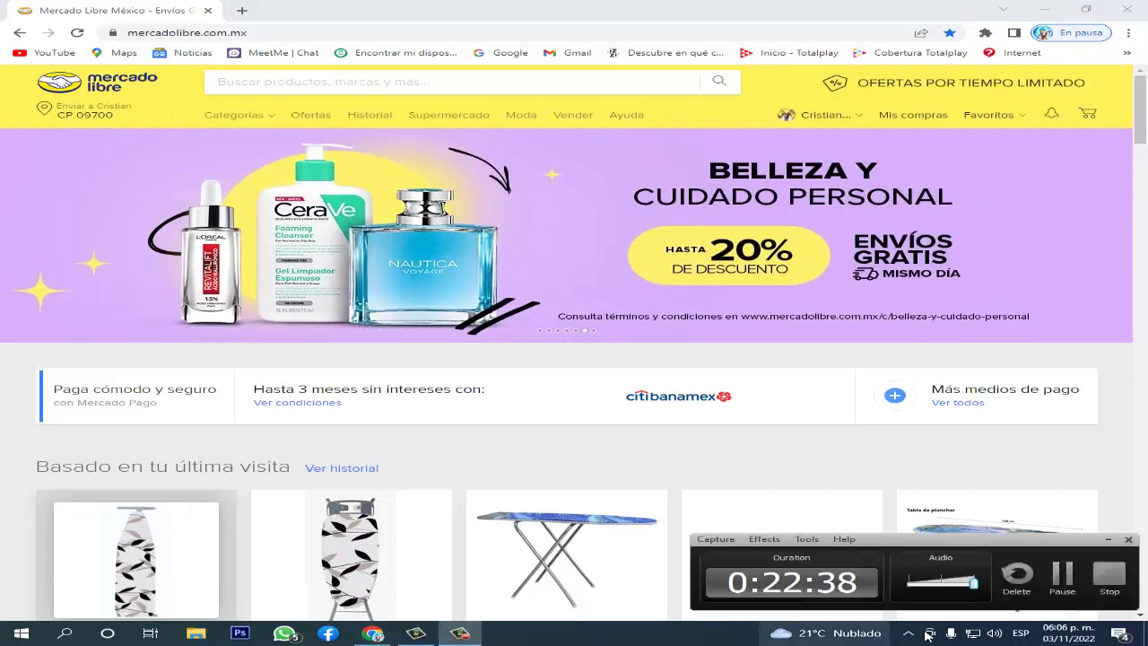